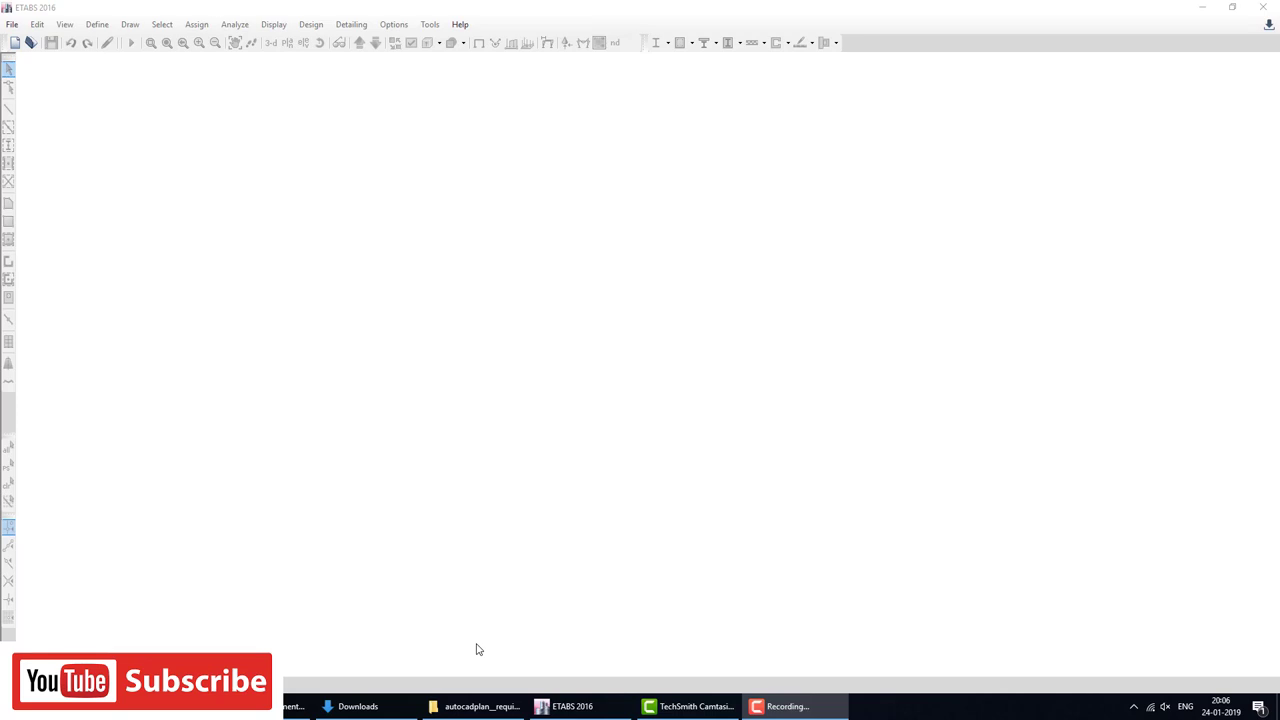
# Like the viewer's comment saying the extrude option isn't working in YouTube Studio.
pyautogui.hotkey('alt', 'Tab')
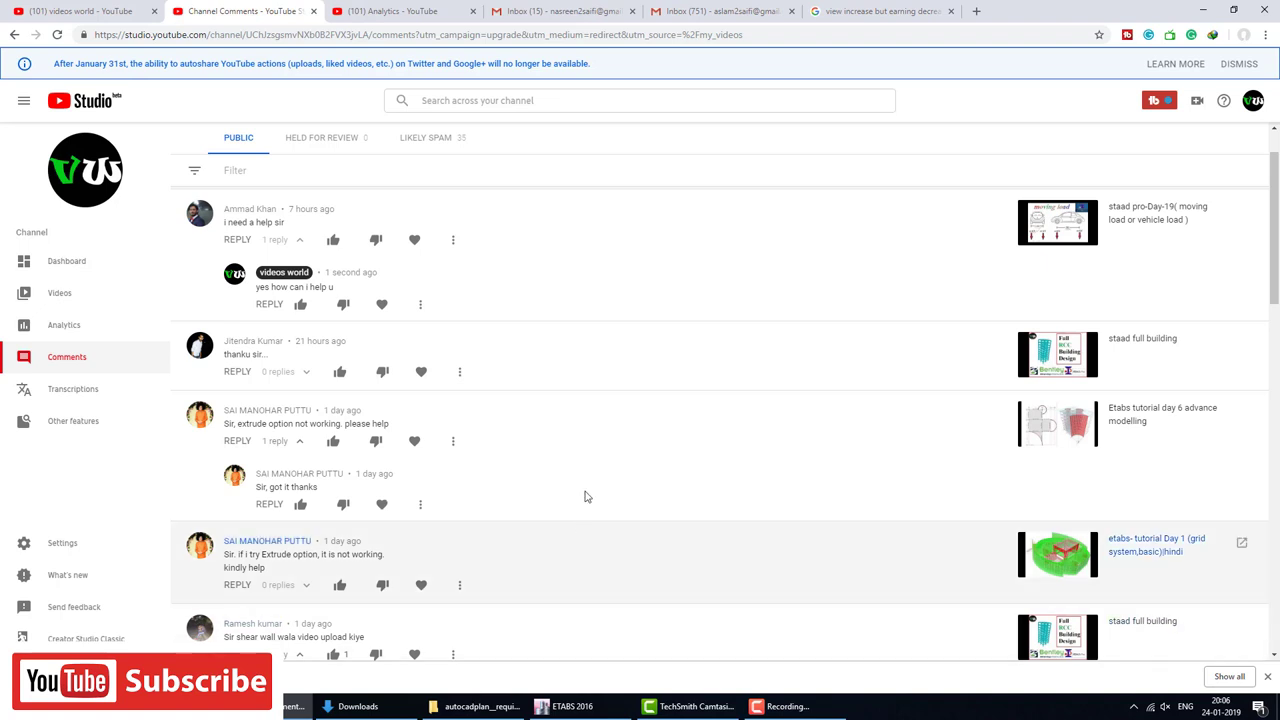
pyautogui.scroll(-1, 425, 503)
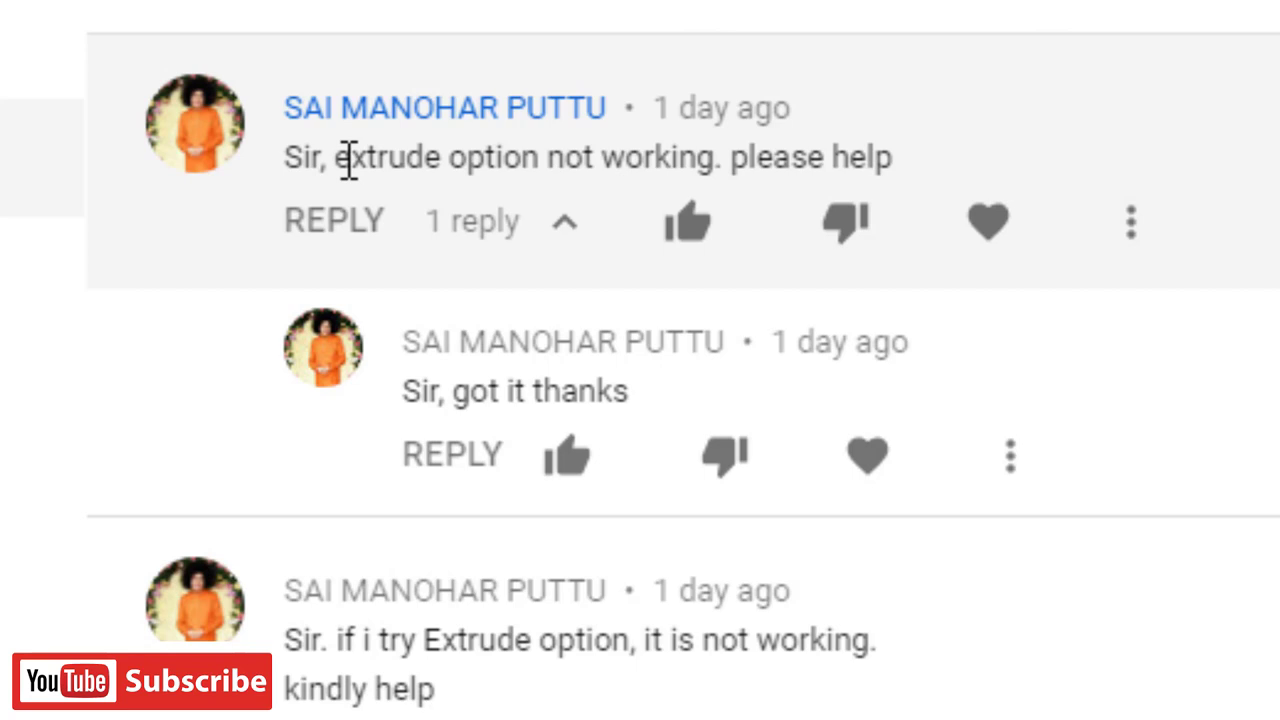
pyautogui.click(688, 222)
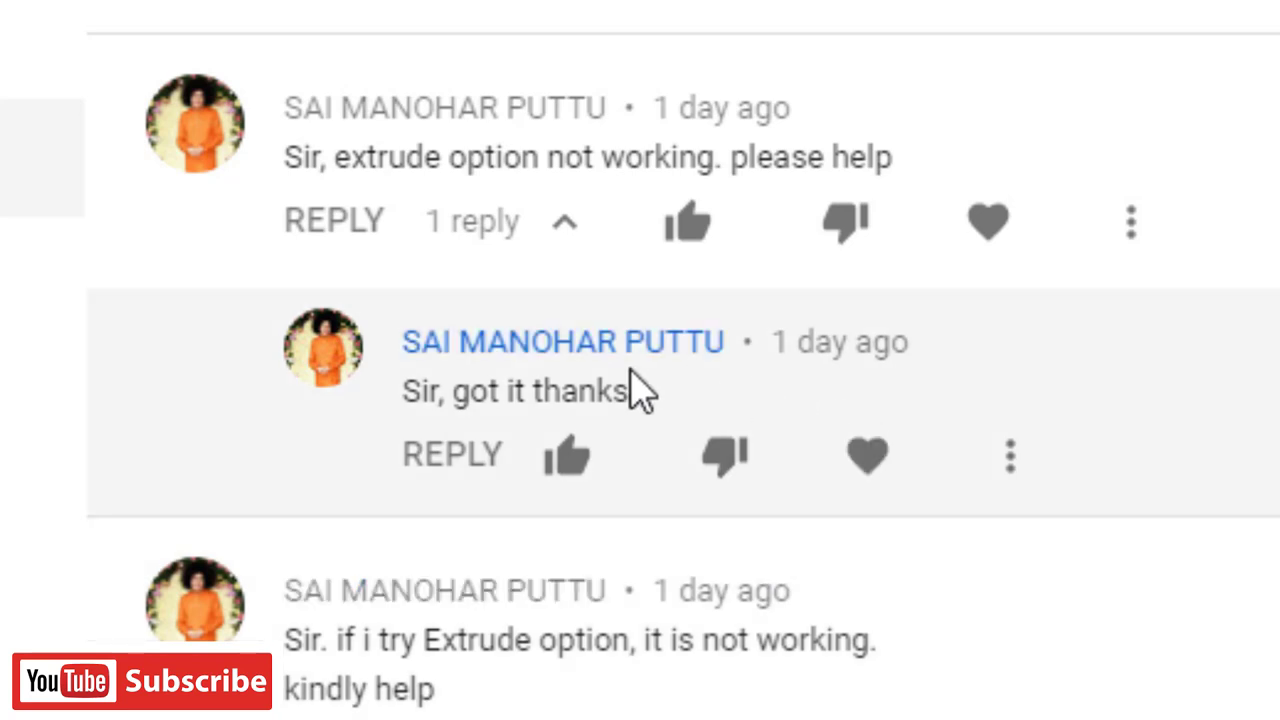
# Post the reply 'now i am upload video for u' under the viewer's follow-up comment.
pyautogui.click(418, 462)
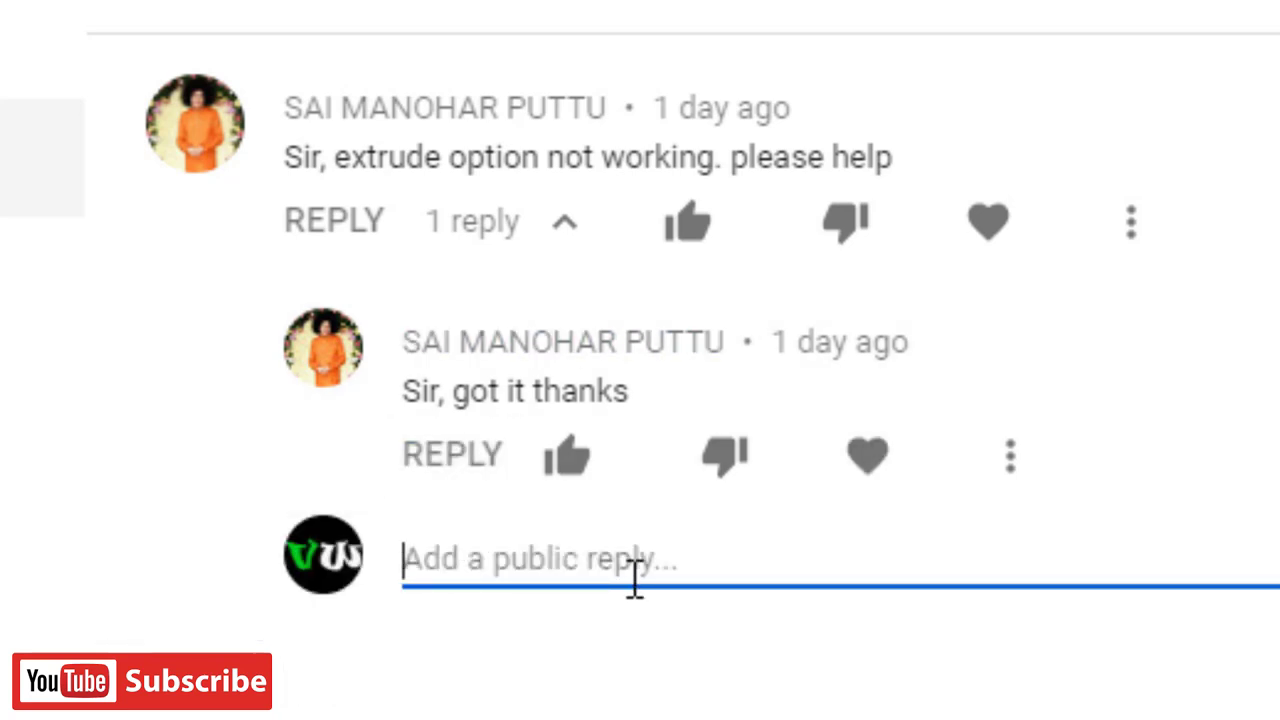
pyautogui.write('n')
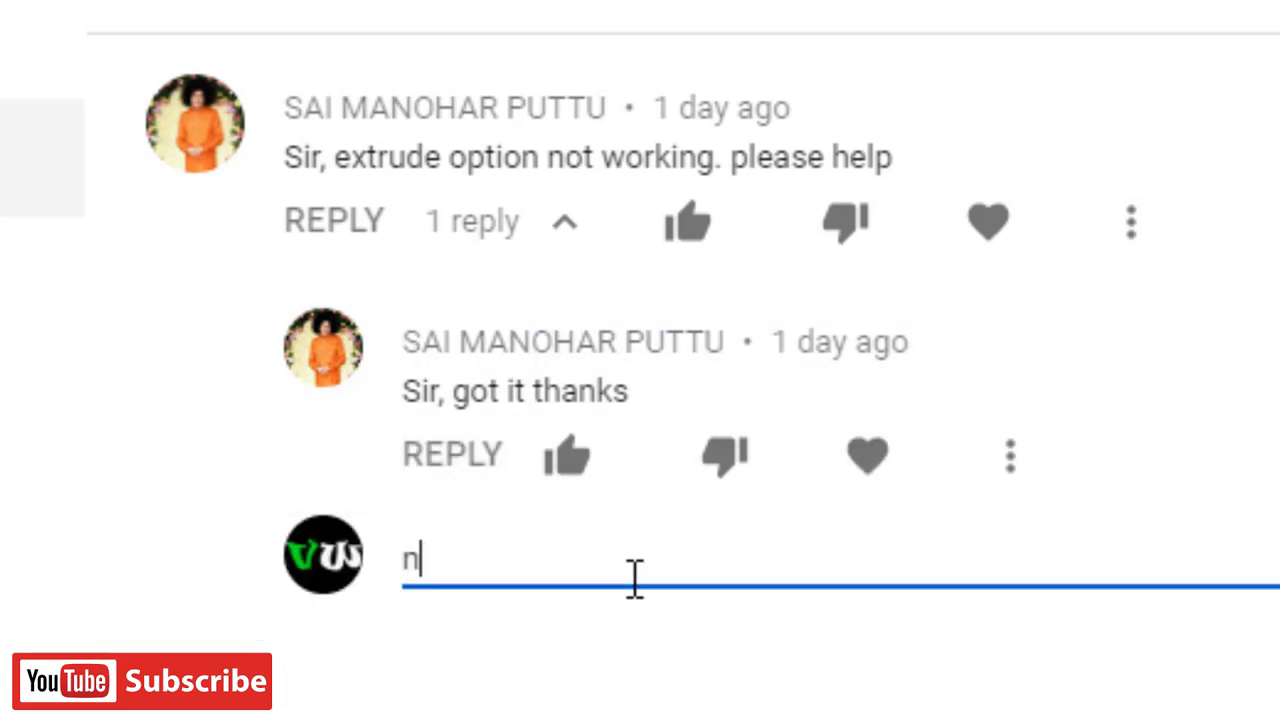
pyautogui.write('ow')
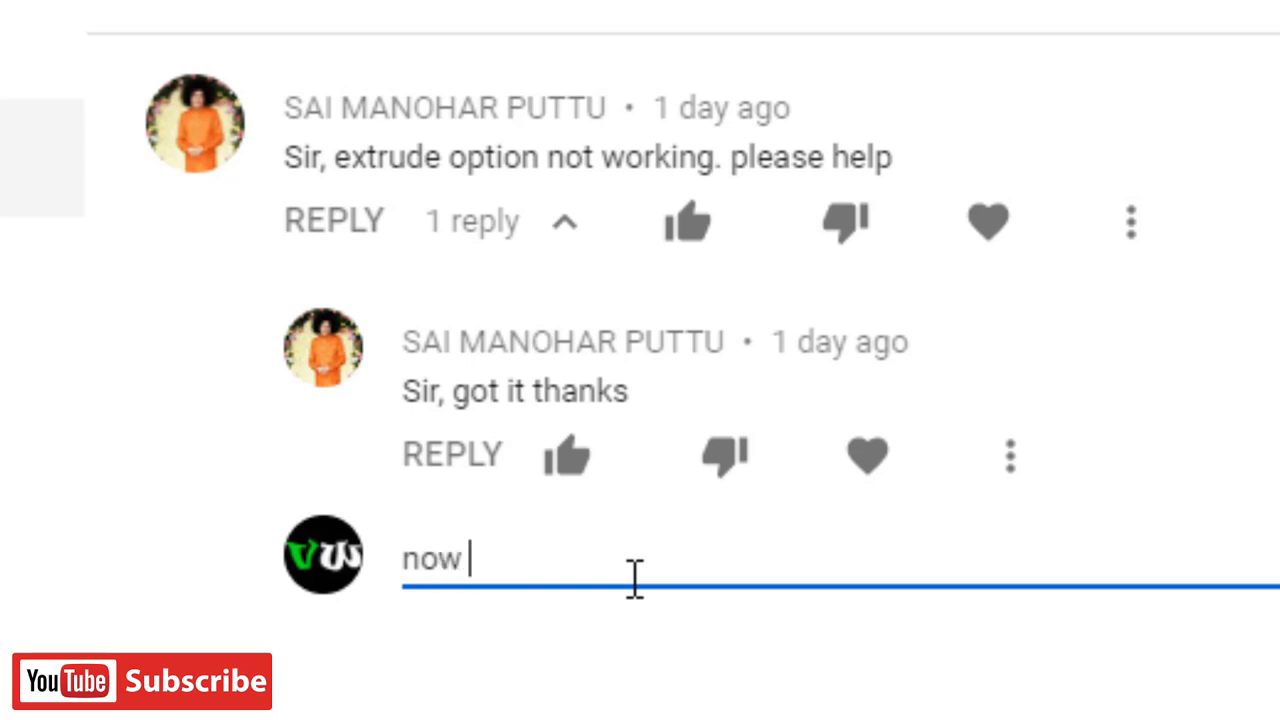
pyautogui.write(' i am ')
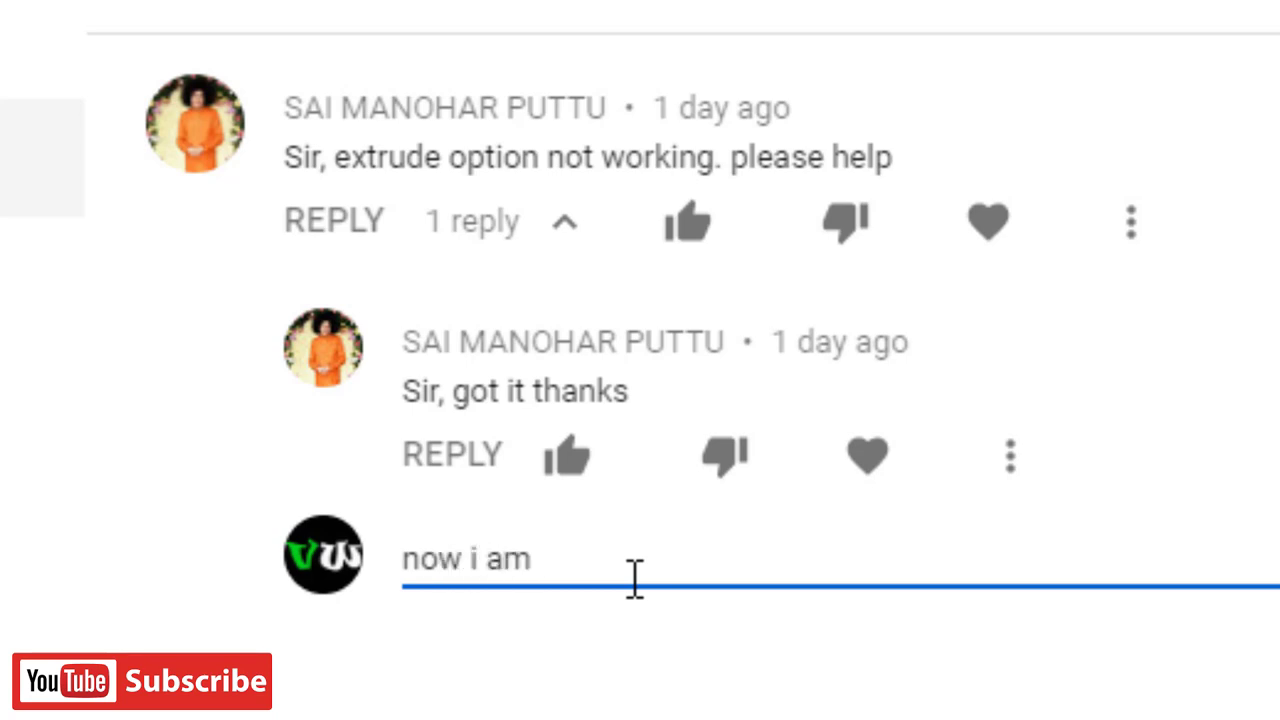
pyautogui.write('uploa')
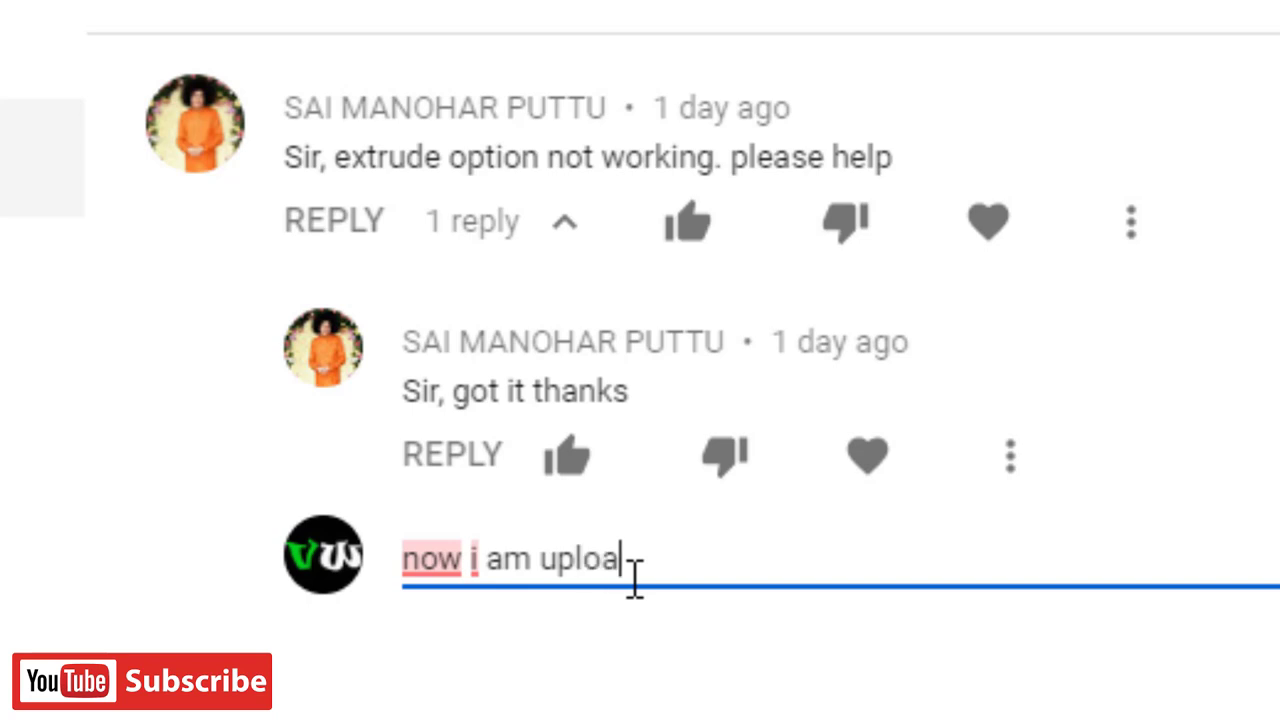
pyautogui.write('d video')
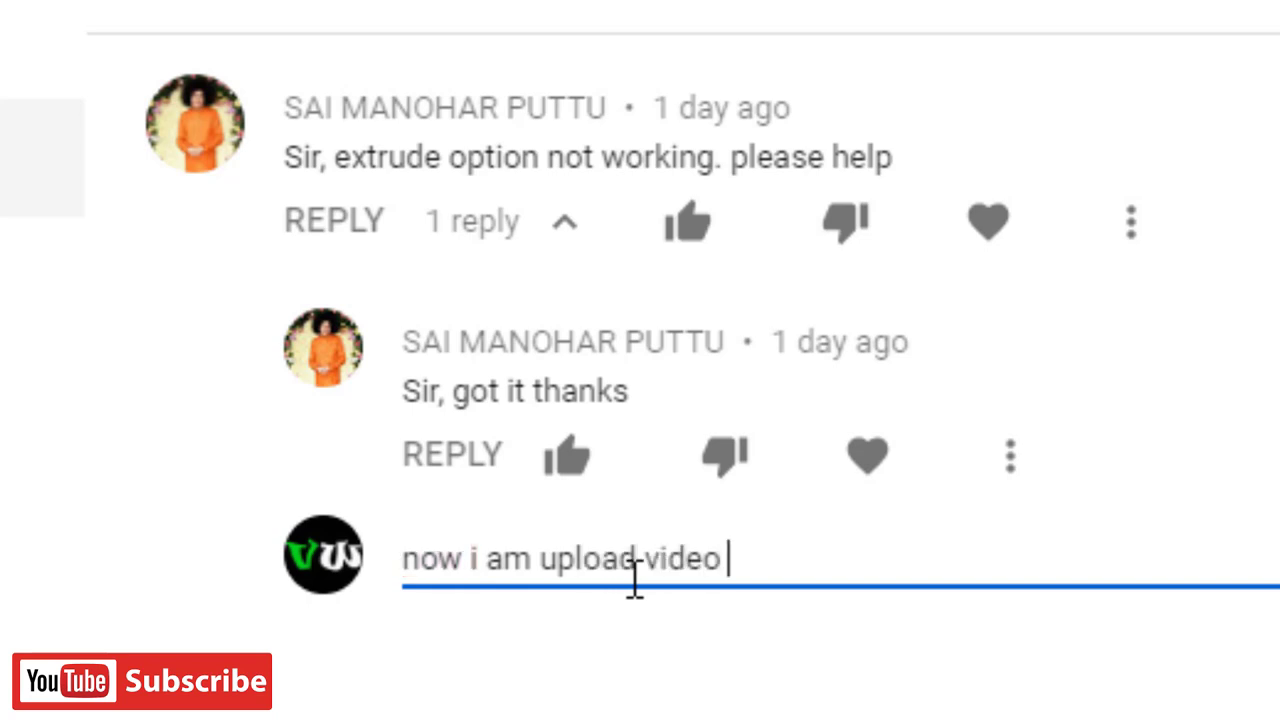
pyautogui.write(' for u')
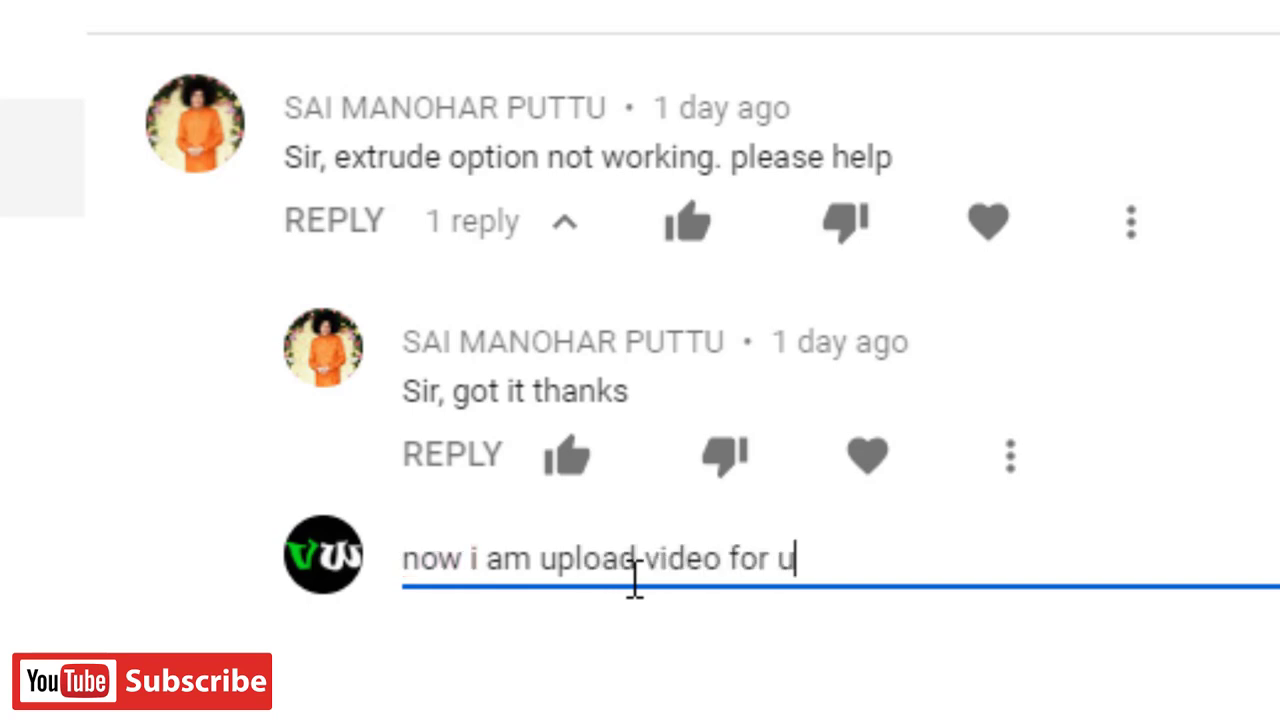
pyautogui.press('Return')
pyautogui.press('BackSpace')
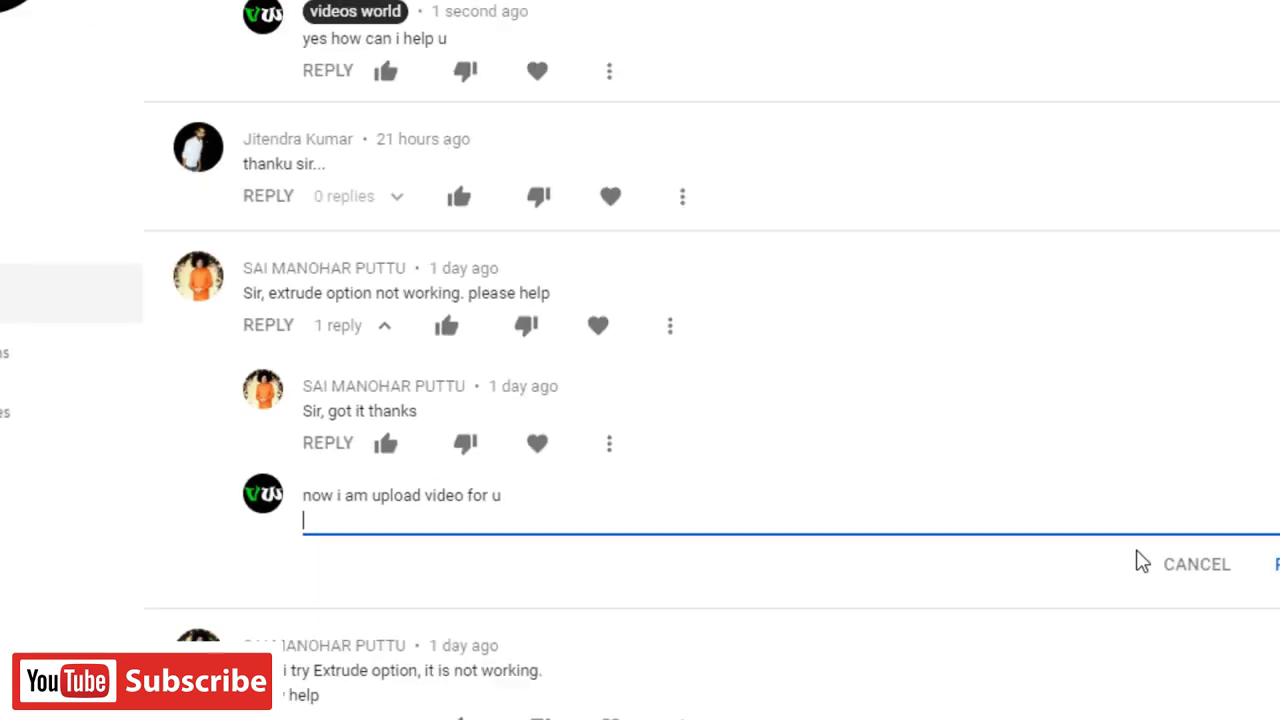
pyautogui.click(791, 503)
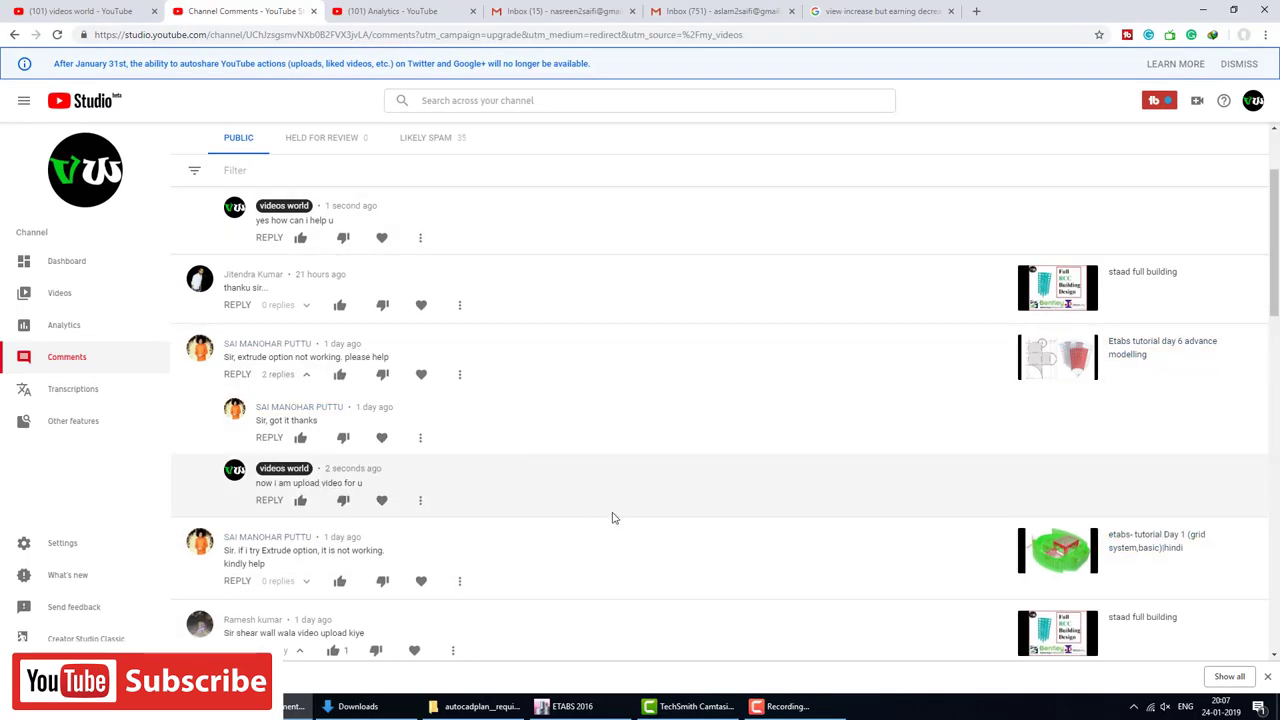
# Create a grid-only model with a 4×4, 24 ft grid and four 12 ft stories, editing All Stories.
pyautogui.click(572, 706)
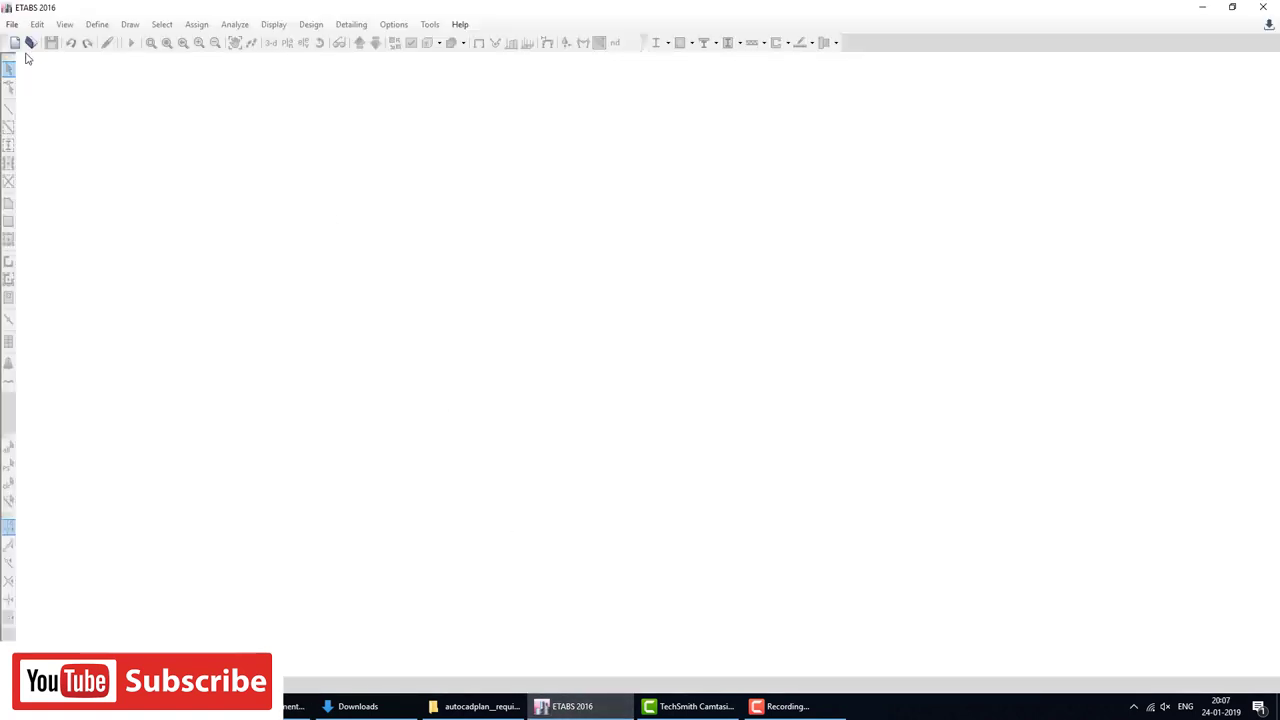
pyautogui.click(16, 44)
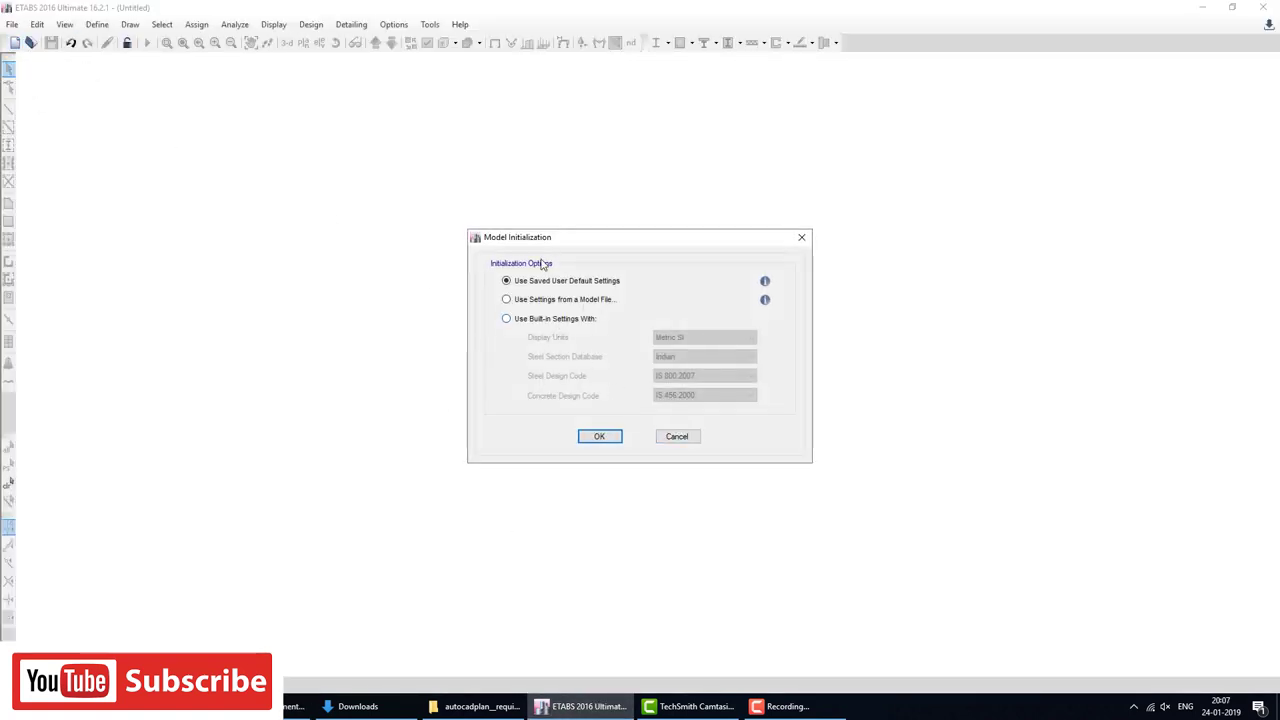
pyautogui.click(614, 436)
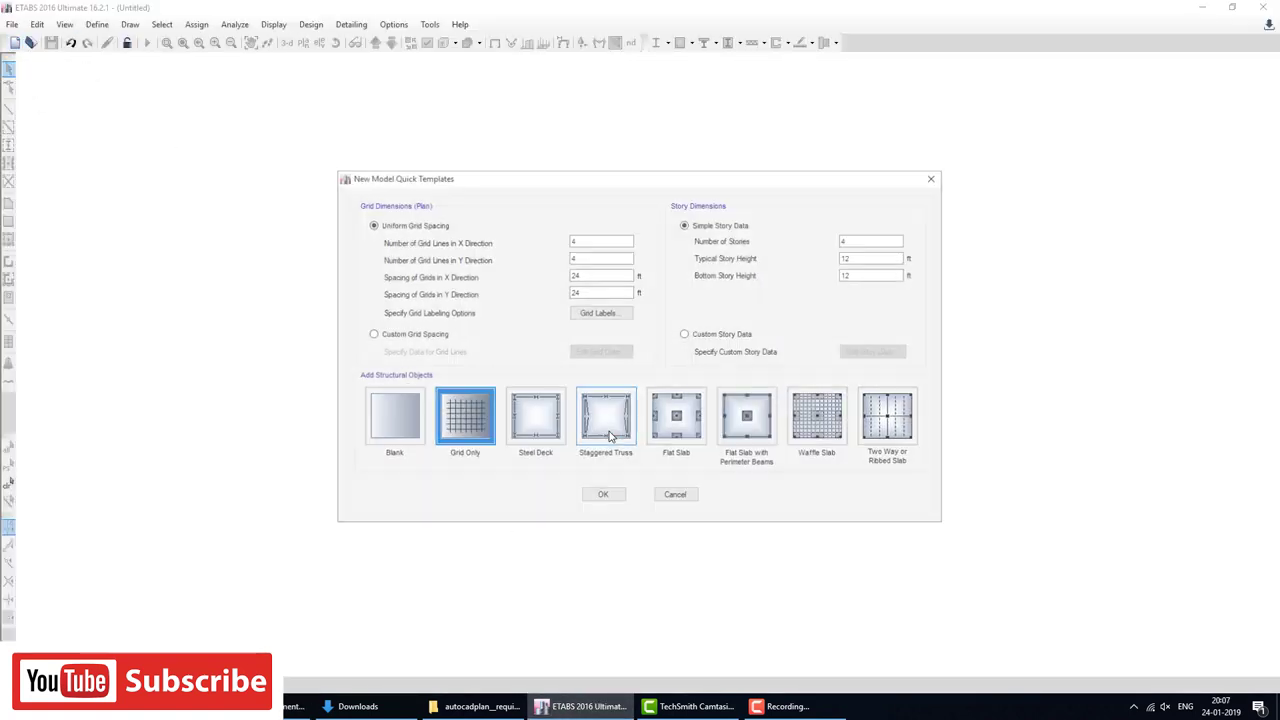
pyautogui.click(614, 496)
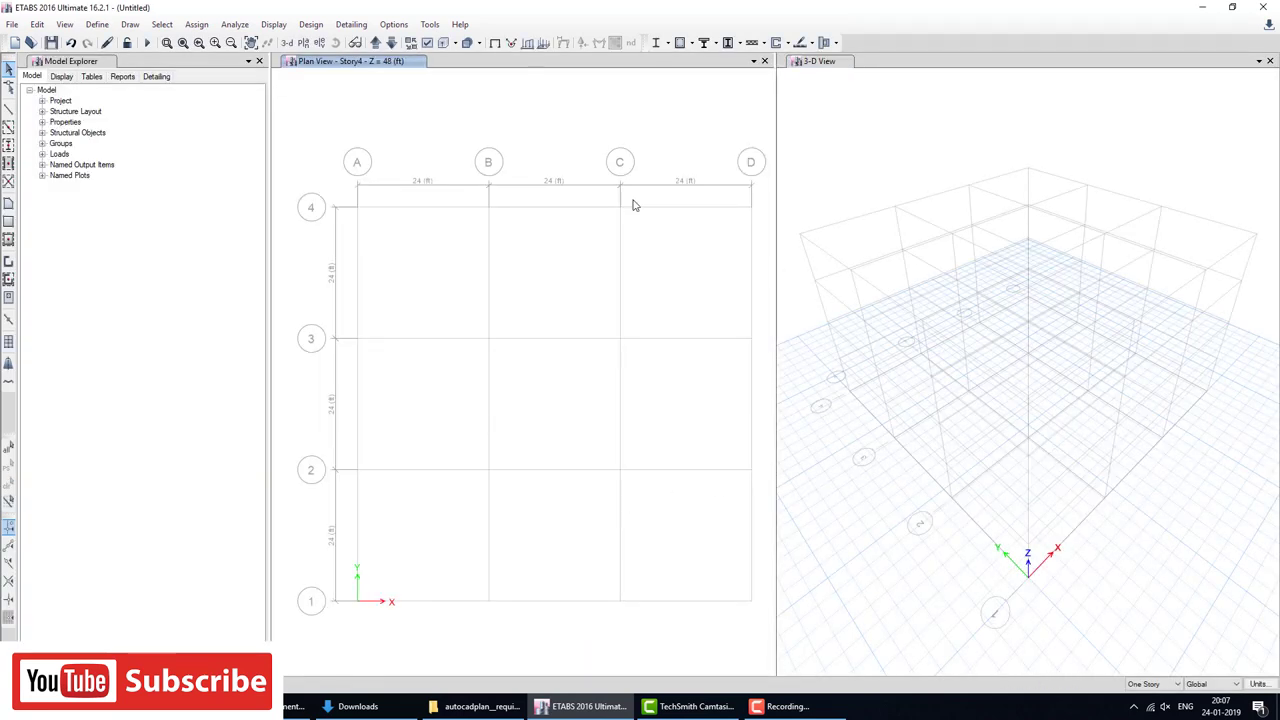
pyautogui.click(442, 194)
pyautogui.click(1150, 684)
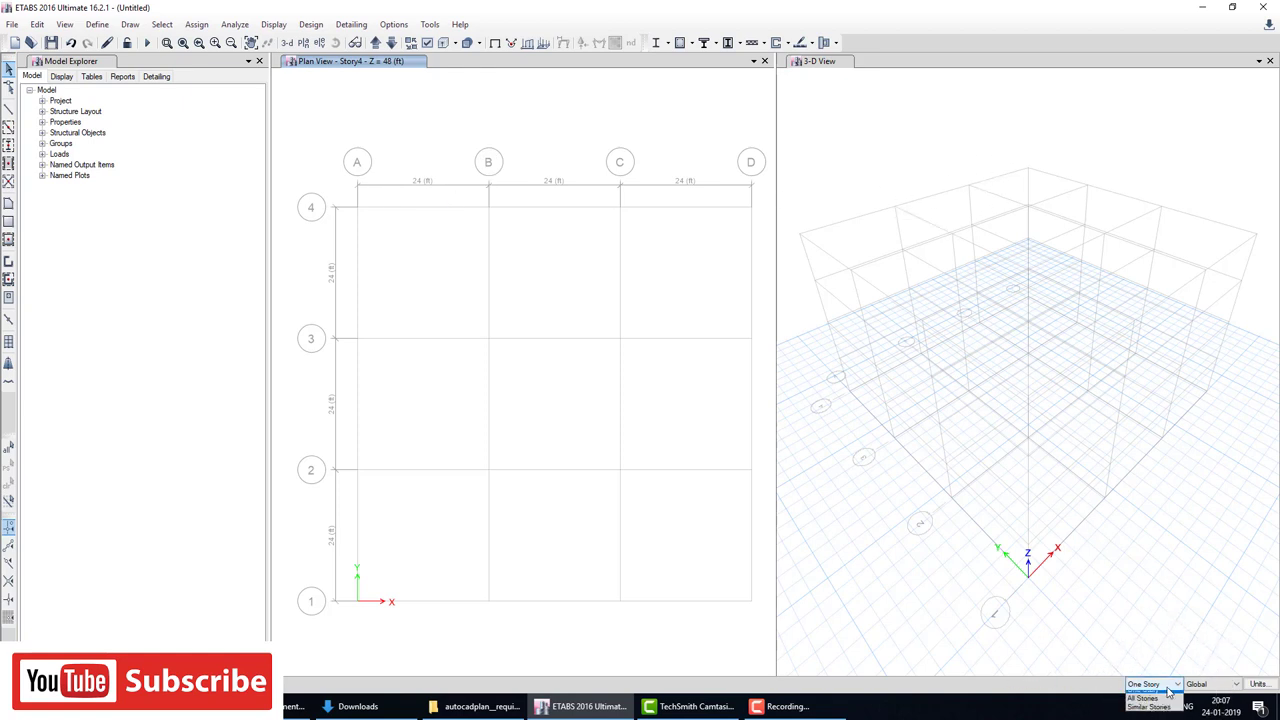
pyautogui.click(1156, 705)
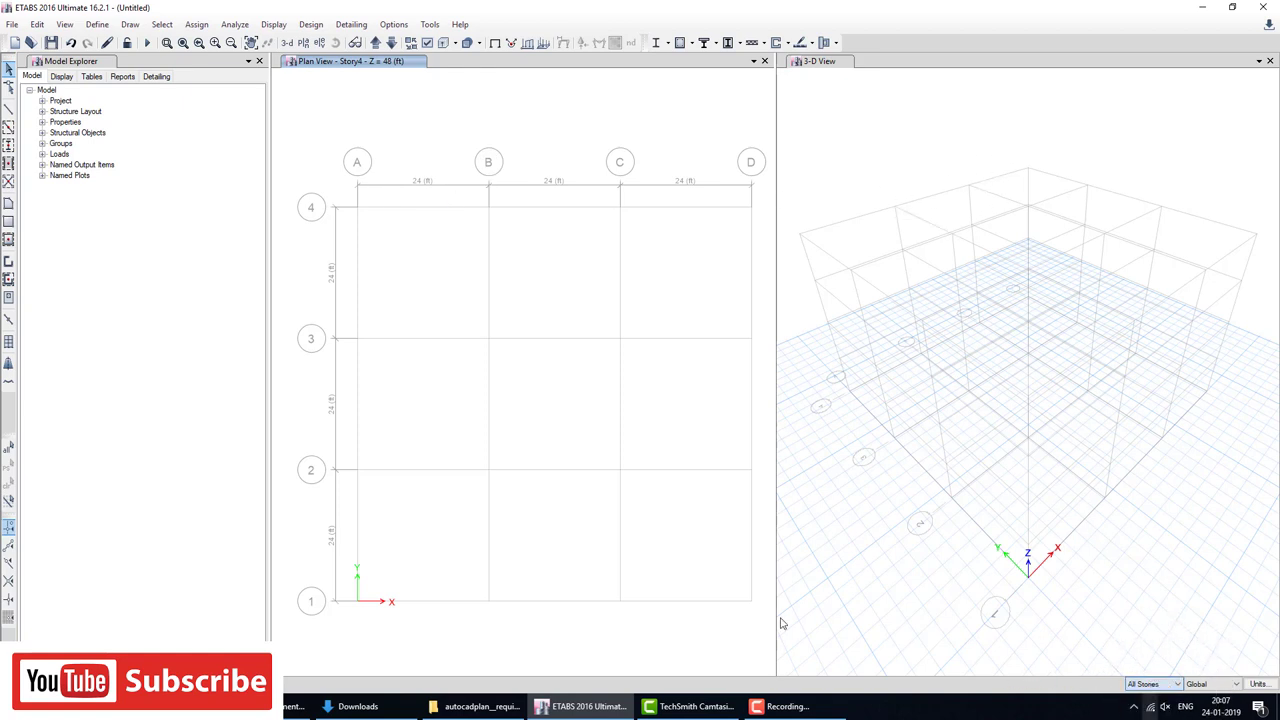
# Draw beams along every grid line and columns at all 16 grid intersections.
pyautogui.click(9, 128)
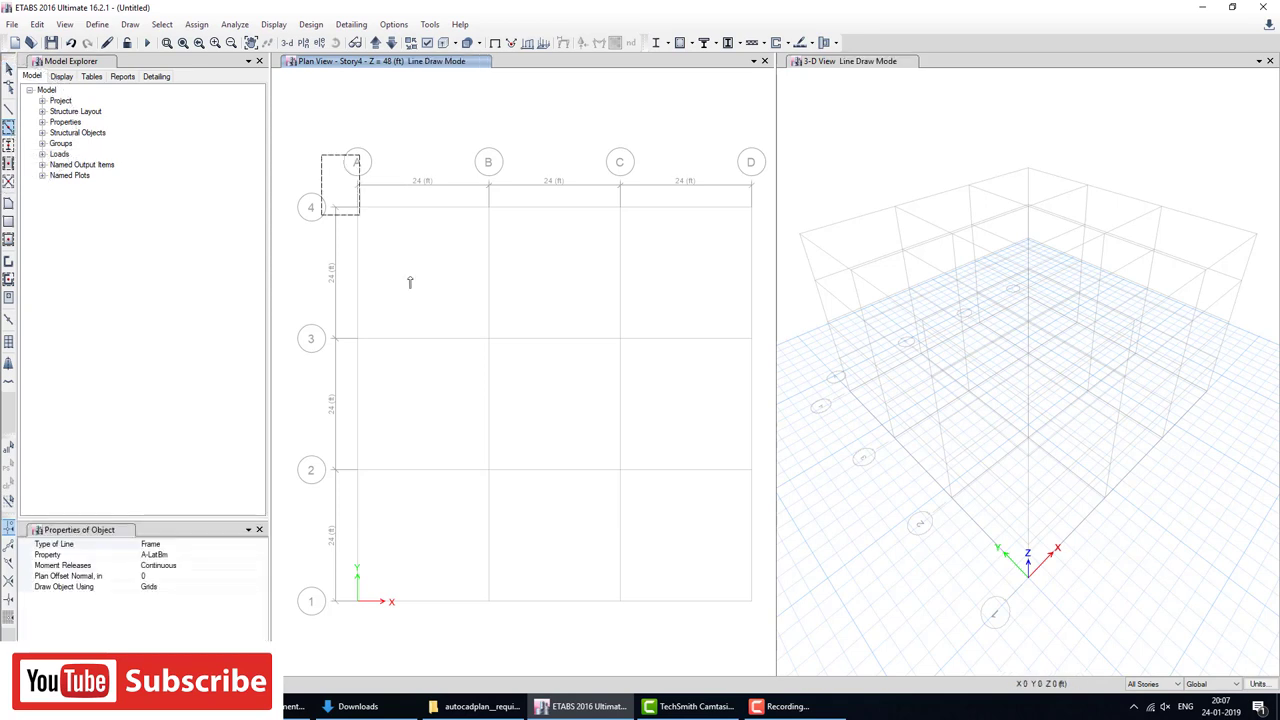
pyautogui.moveTo(409, 283); pyautogui.dragTo(770, 640)
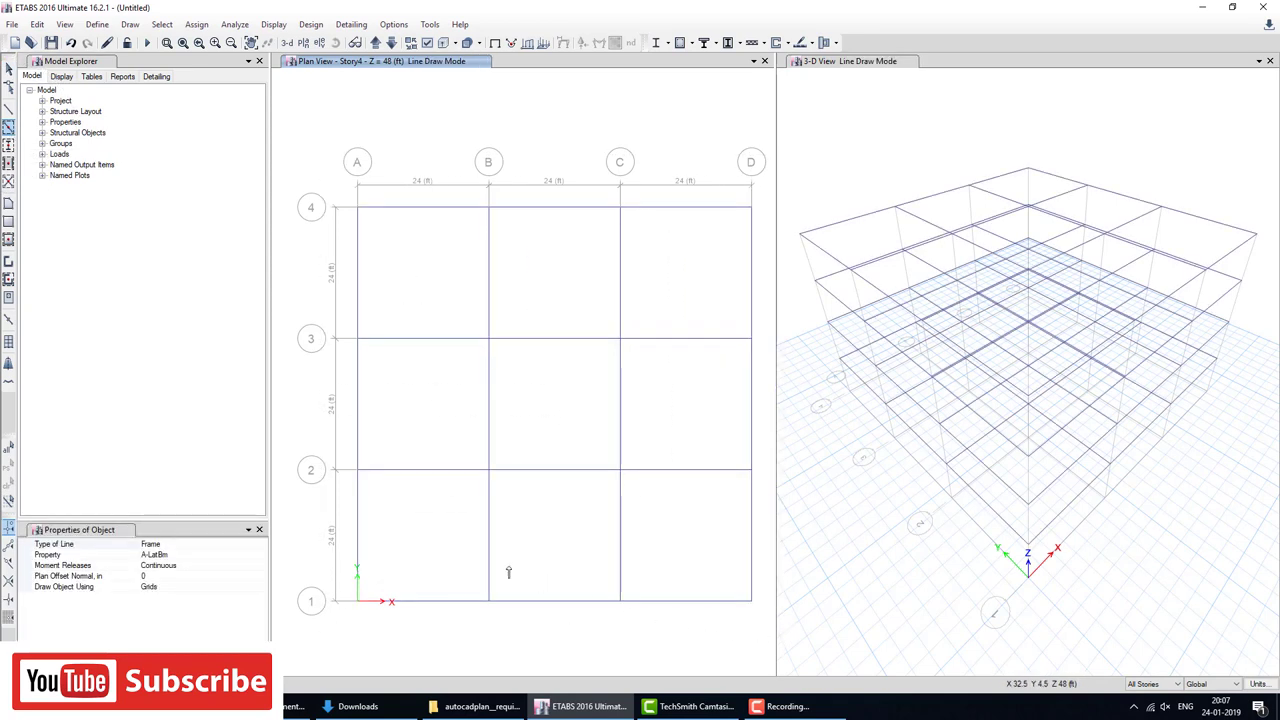
pyautogui.click(9, 145)
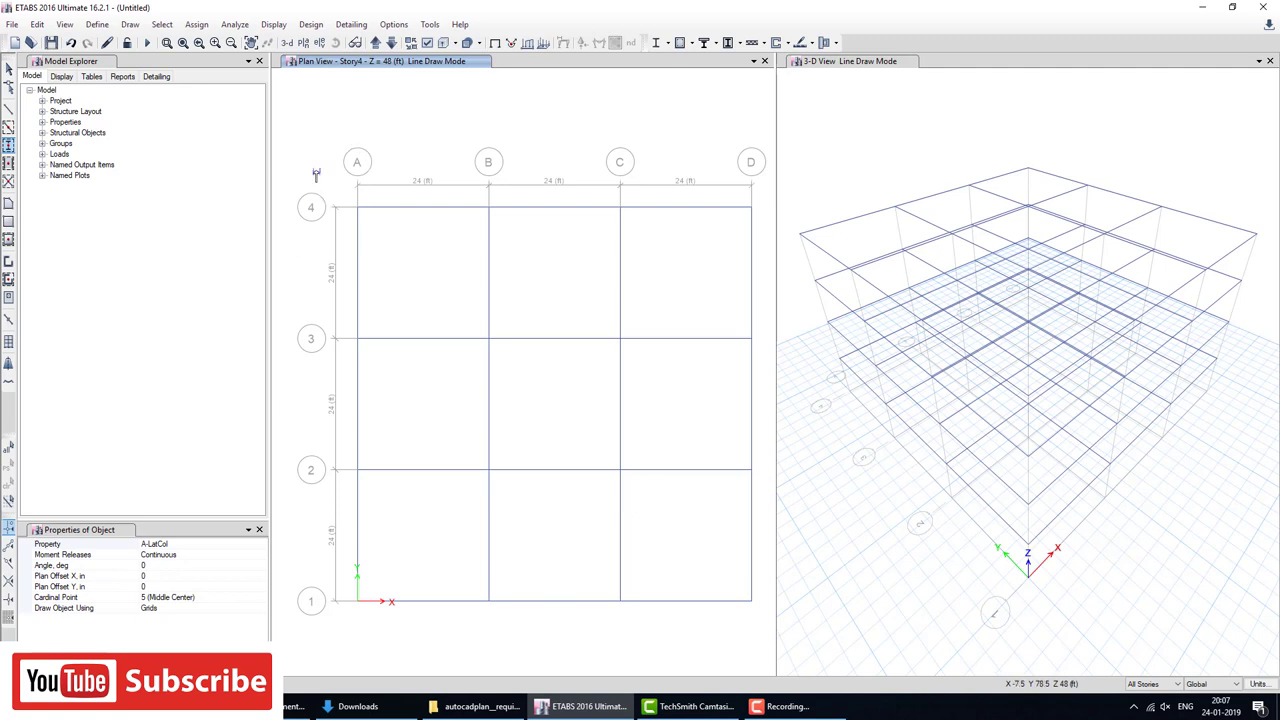
pyautogui.moveTo(316, 174); pyautogui.dragTo(768, 650)
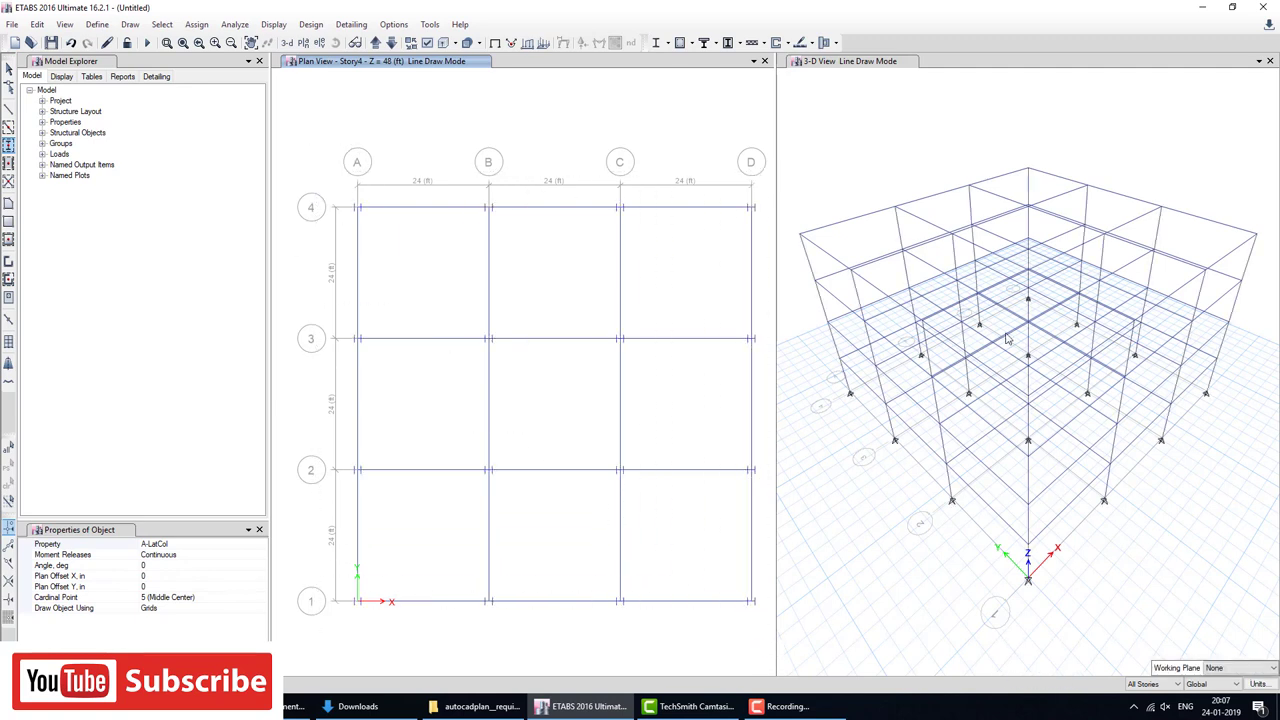
pyautogui.press('Escape')
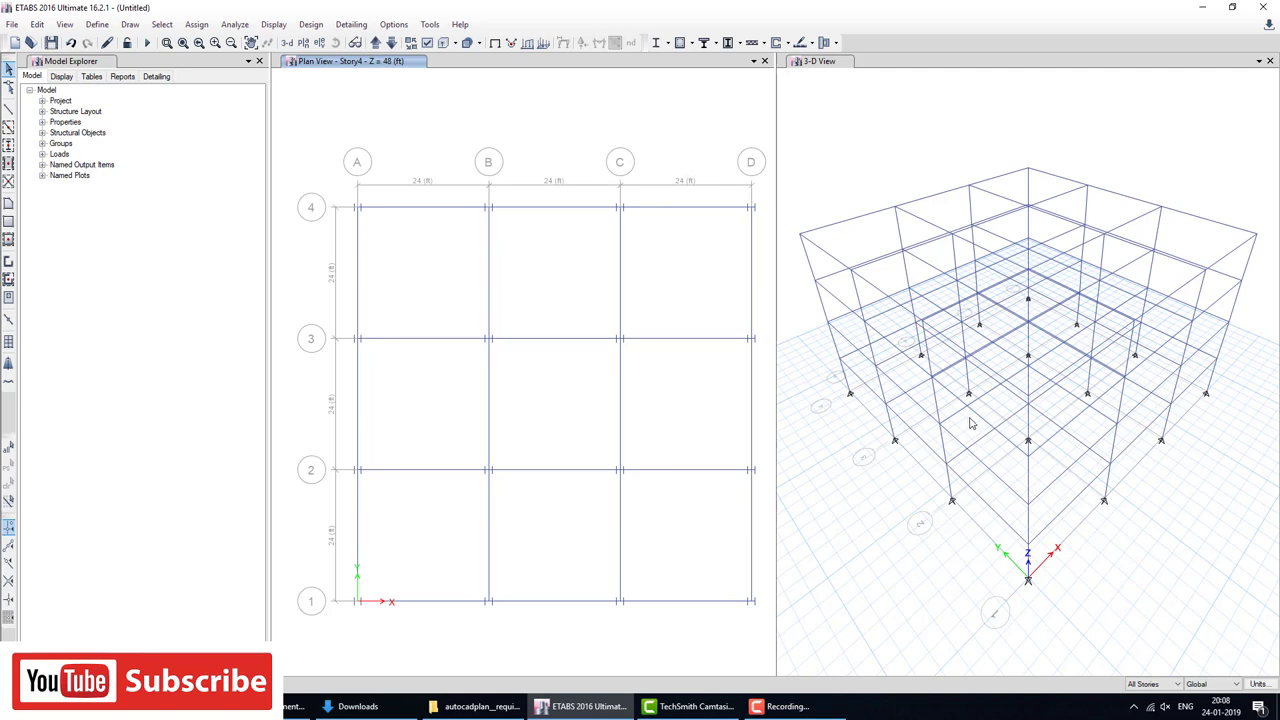
# Activate the 3-D view and bring up the Edit menu's extrude commands.
pyautogui.click(811, 263)
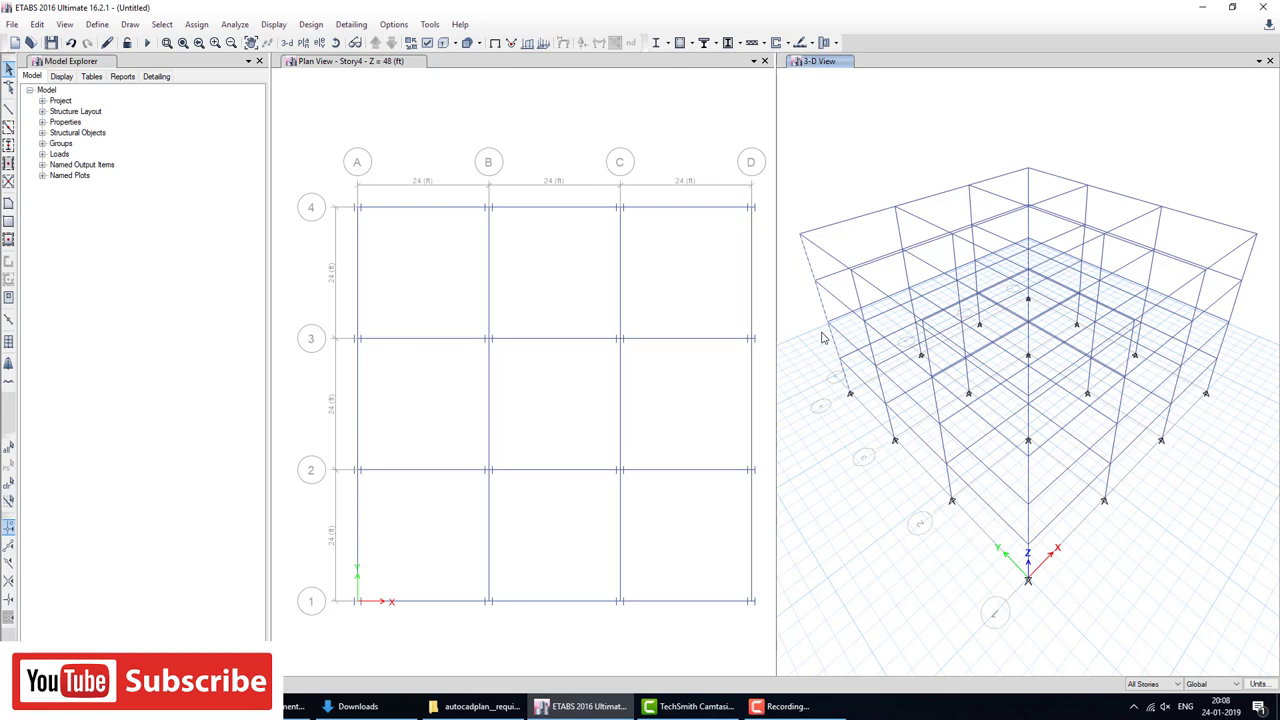
pyautogui.click(38, 25)
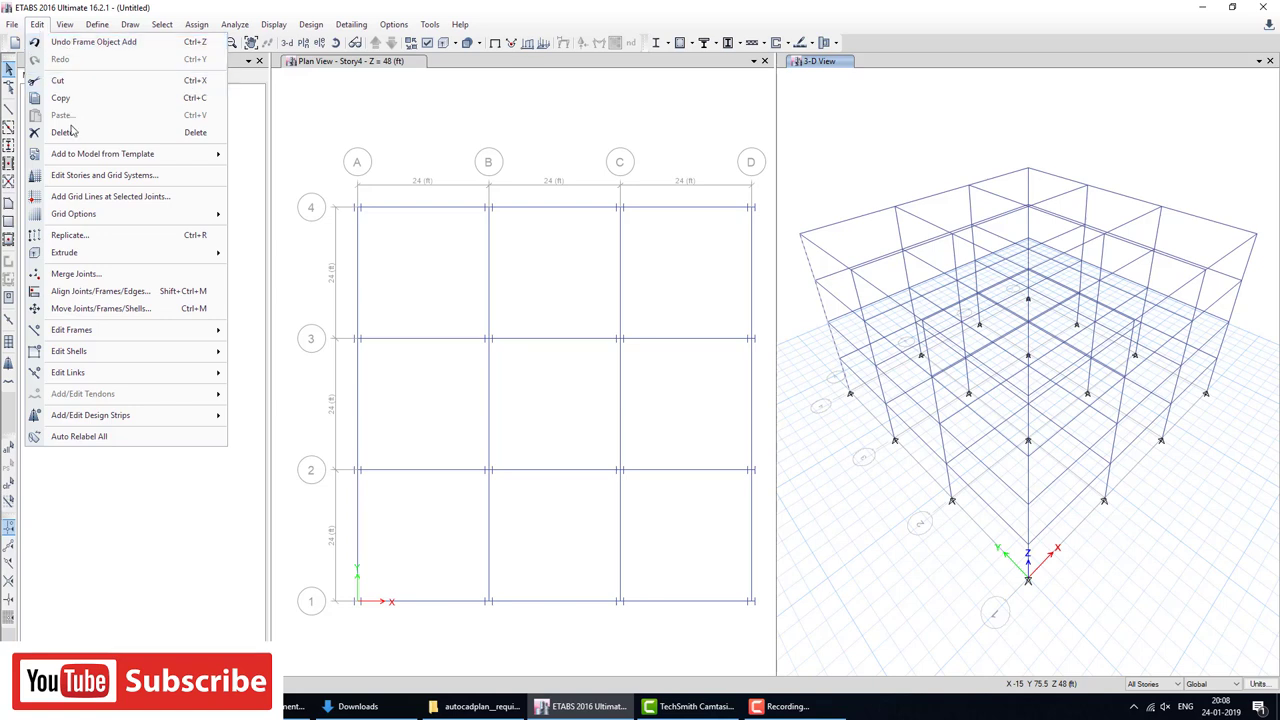
pyautogui.moveTo(64, 253)
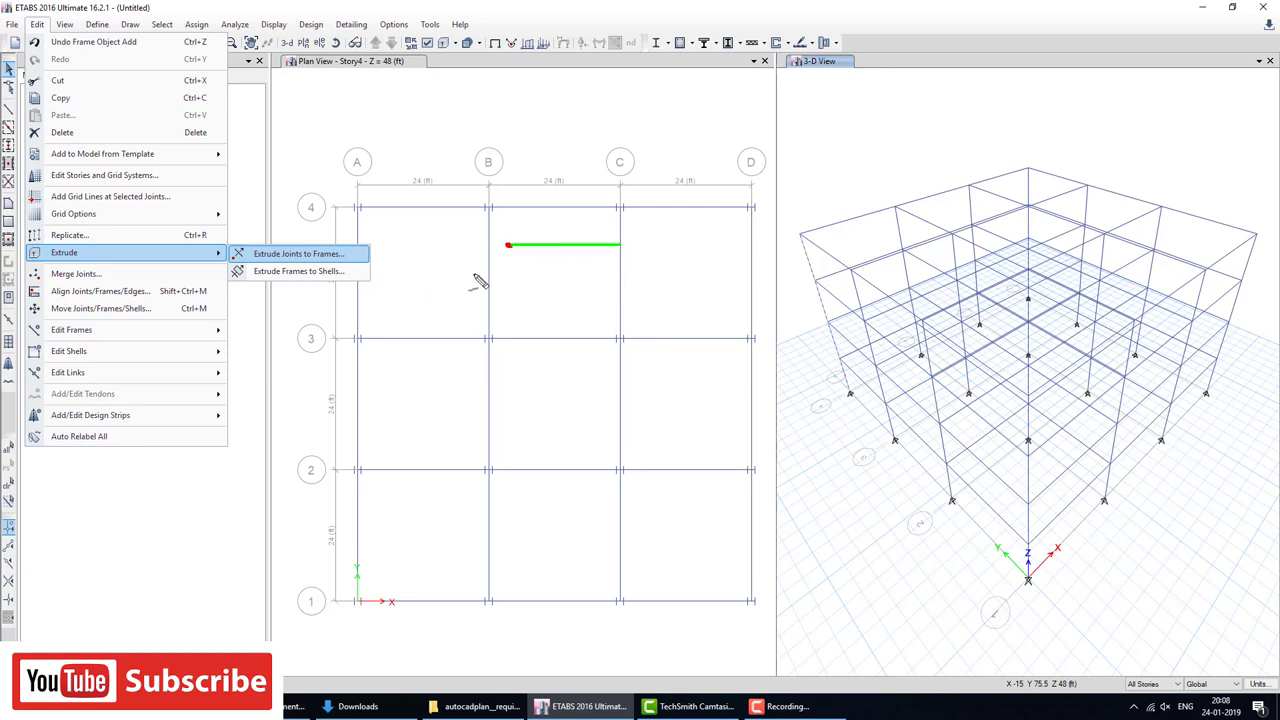
pyautogui.moveTo(471, 312); pyautogui.dragTo(473, 383)
pyautogui.moveTo(512, 283)
pyautogui.mouseDown()
pyautogui.moveTo(571, 365)
pyautogui.moveTo(490, 374)
pyautogui.mouseUp()
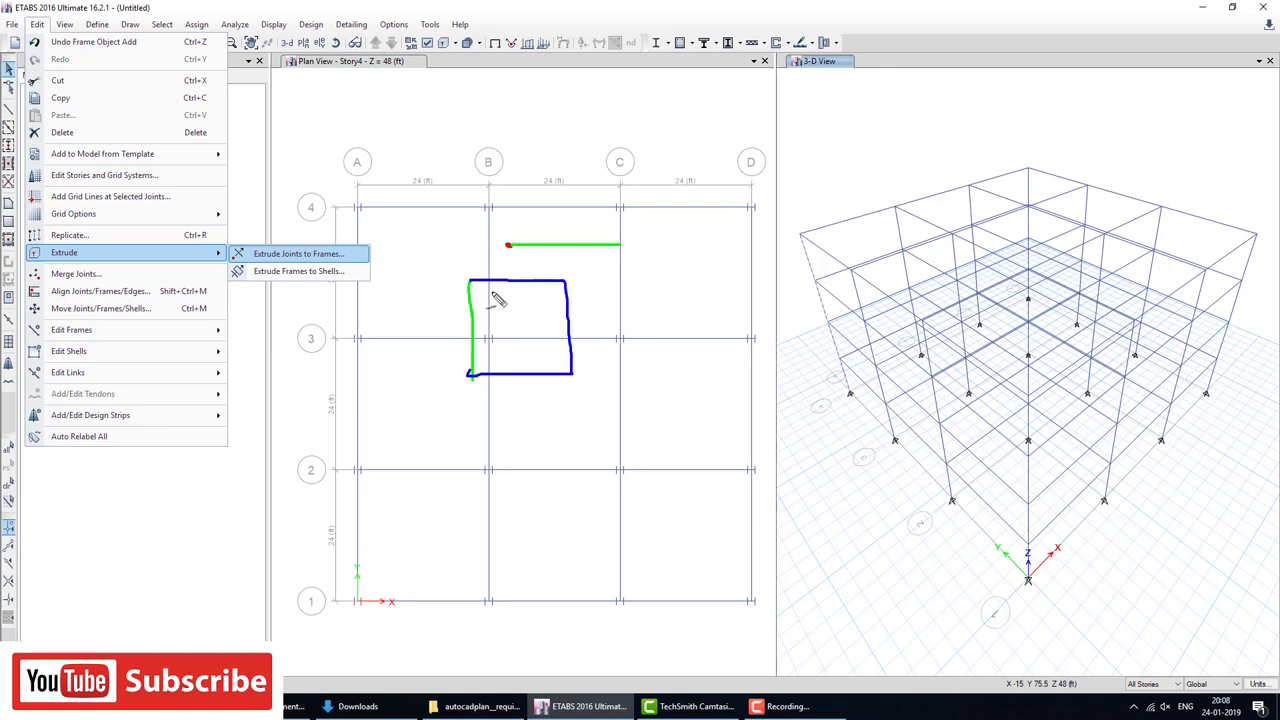
pyautogui.moveTo(493, 296); pyautogui.dragTo(496, 344)
pyautogui.moveTo(521, 283); pyautogui.dragTo(521, 369)
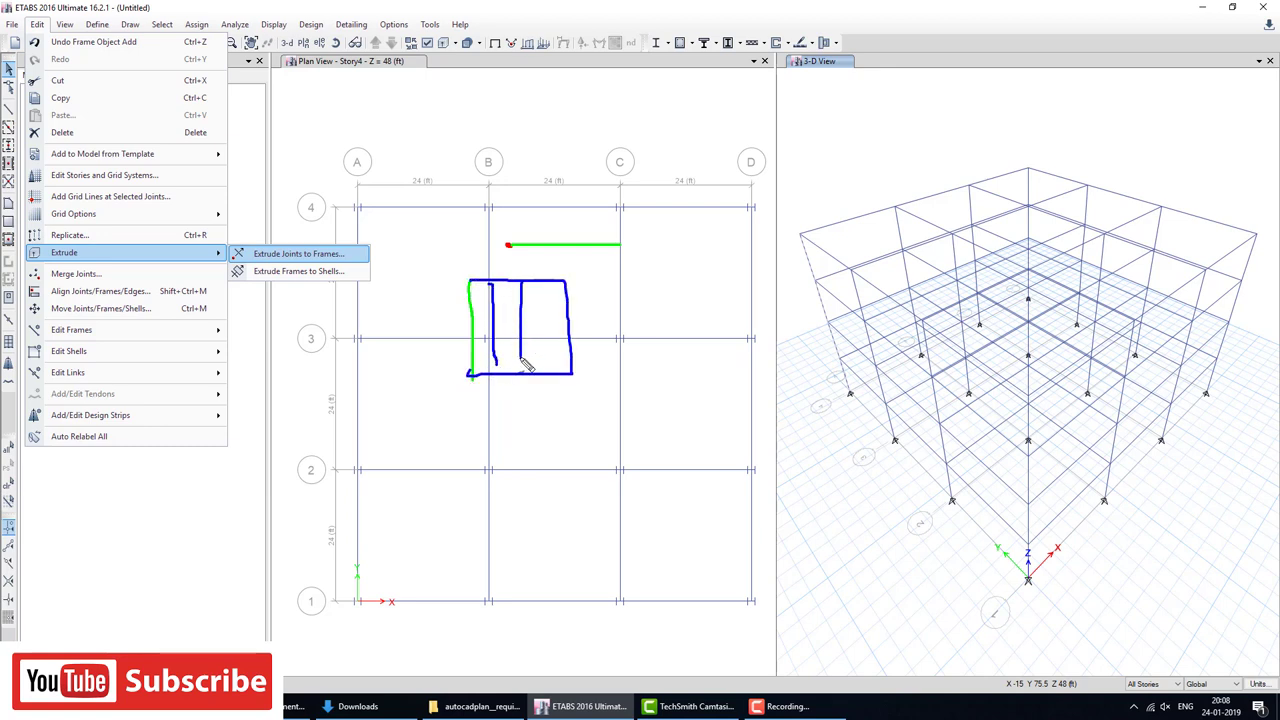
pyautogui.moveTo(553, 283); pyautogui.dragTo(542, 352)
pyautogui.moveTo(482, 313); pyautogui.dragTo(560, 311)
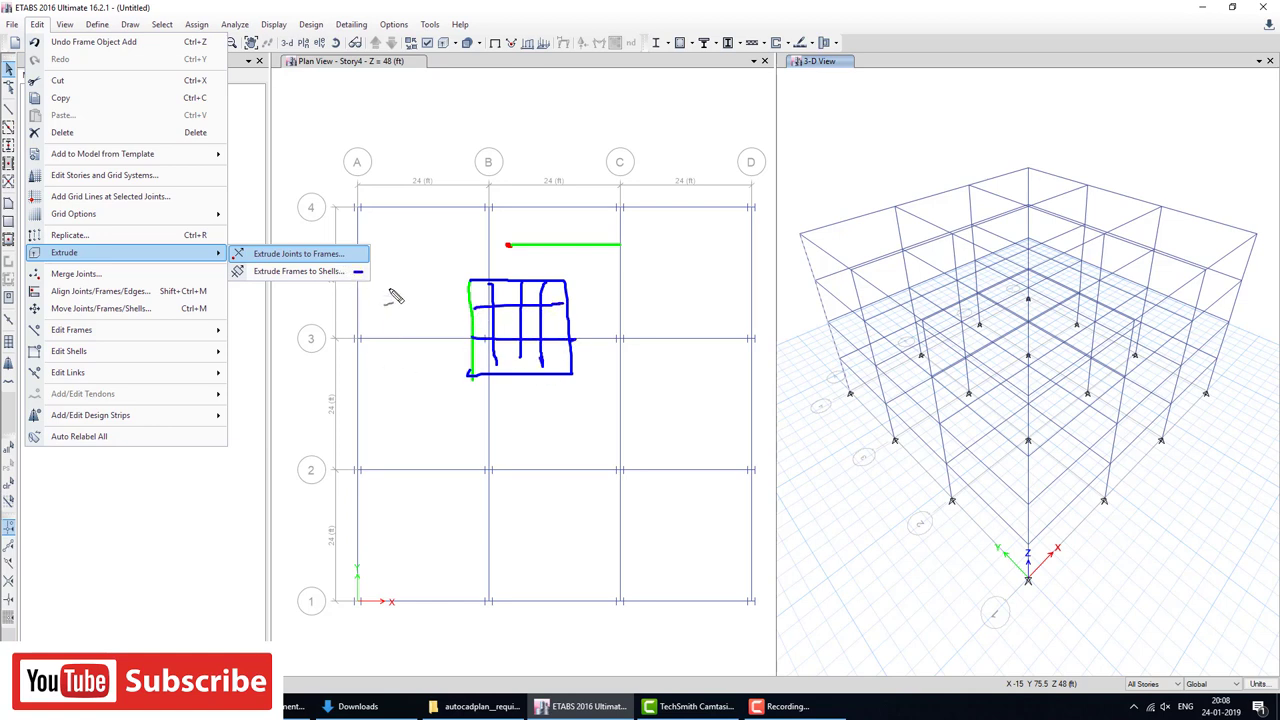
pyautogui.moveTo(356, 272); pyautogui.dragTo(418, 330)
pyautogui.moveTo(360, 252); pyautogui.dragTo(482, 250)
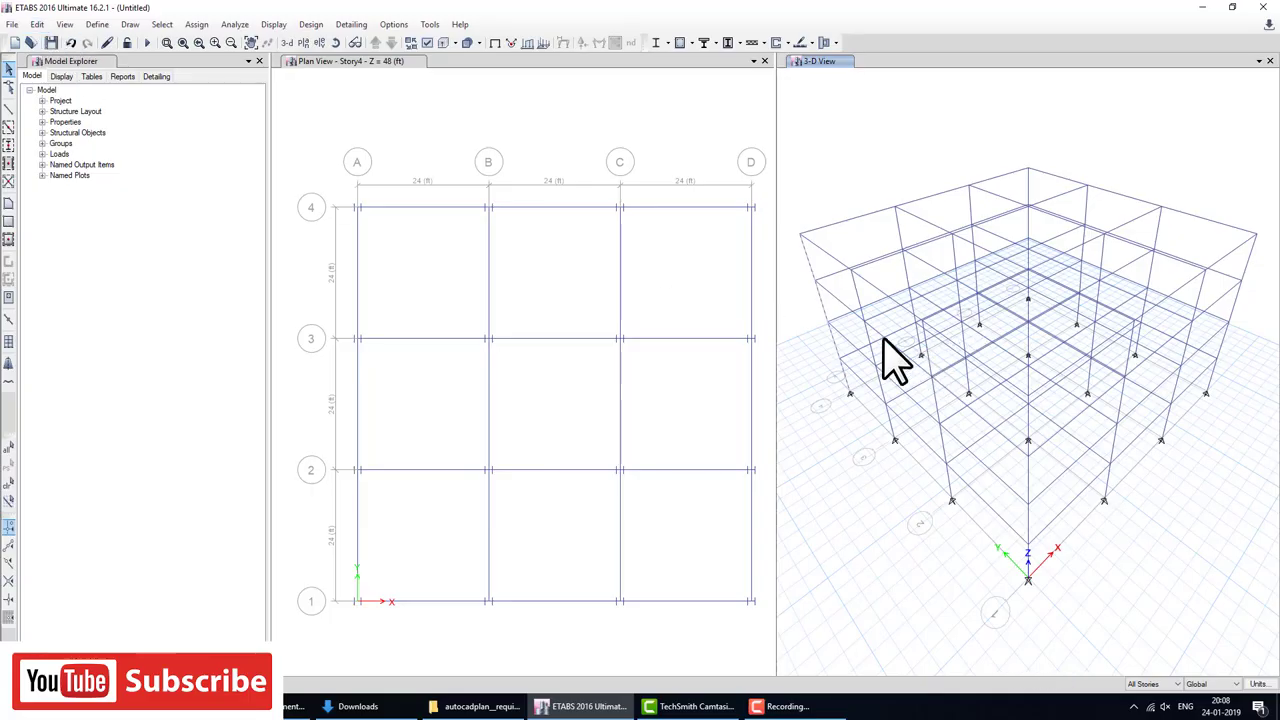
# Open Extrude Frames to Shells and move the dialog clear of the plan.
pyautogui.click(37, 24)
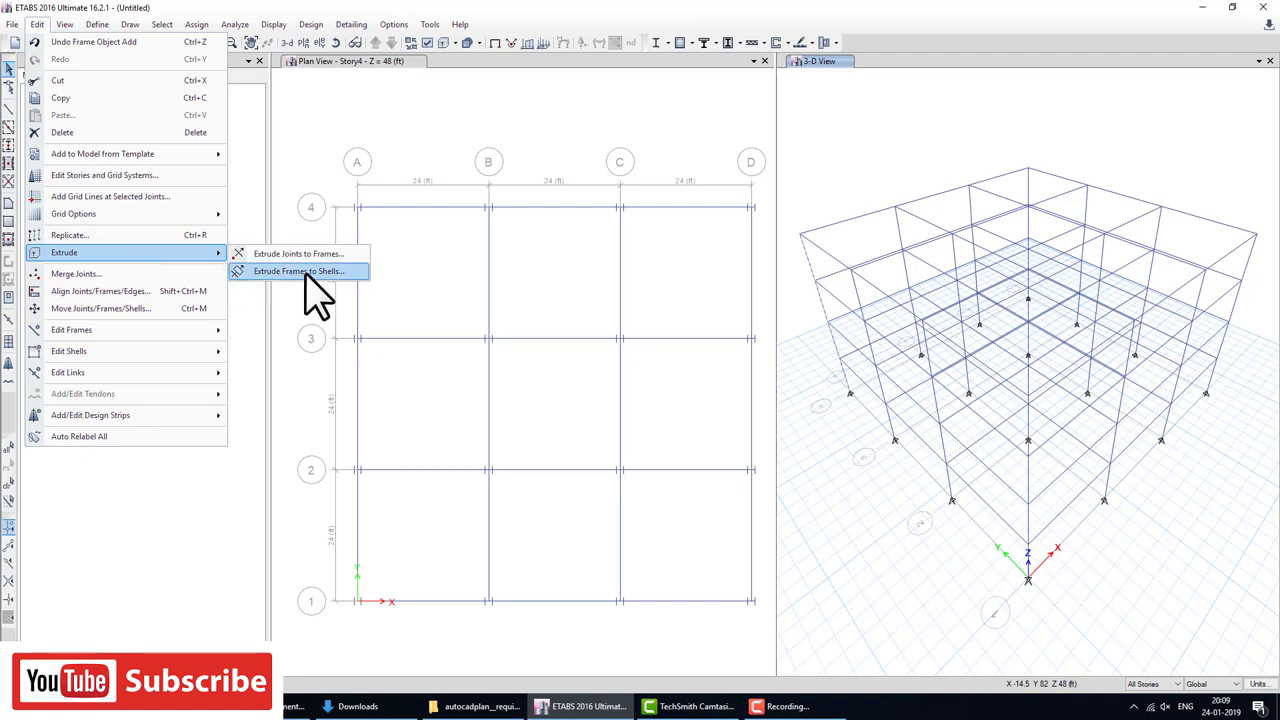
pyautogui.click(308, 276)
pyautogui.moveTo(648, 218); pyautogui.dragTo(431, 140)
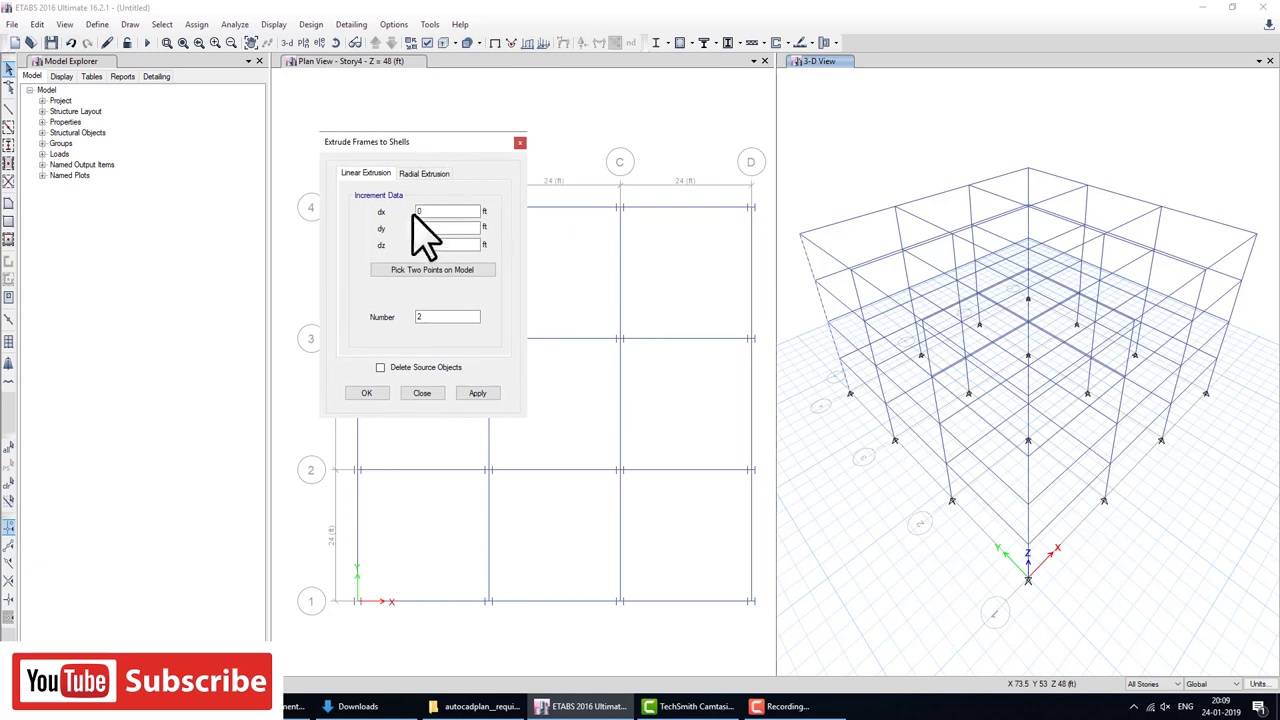
pyautogui.click(443, 268)
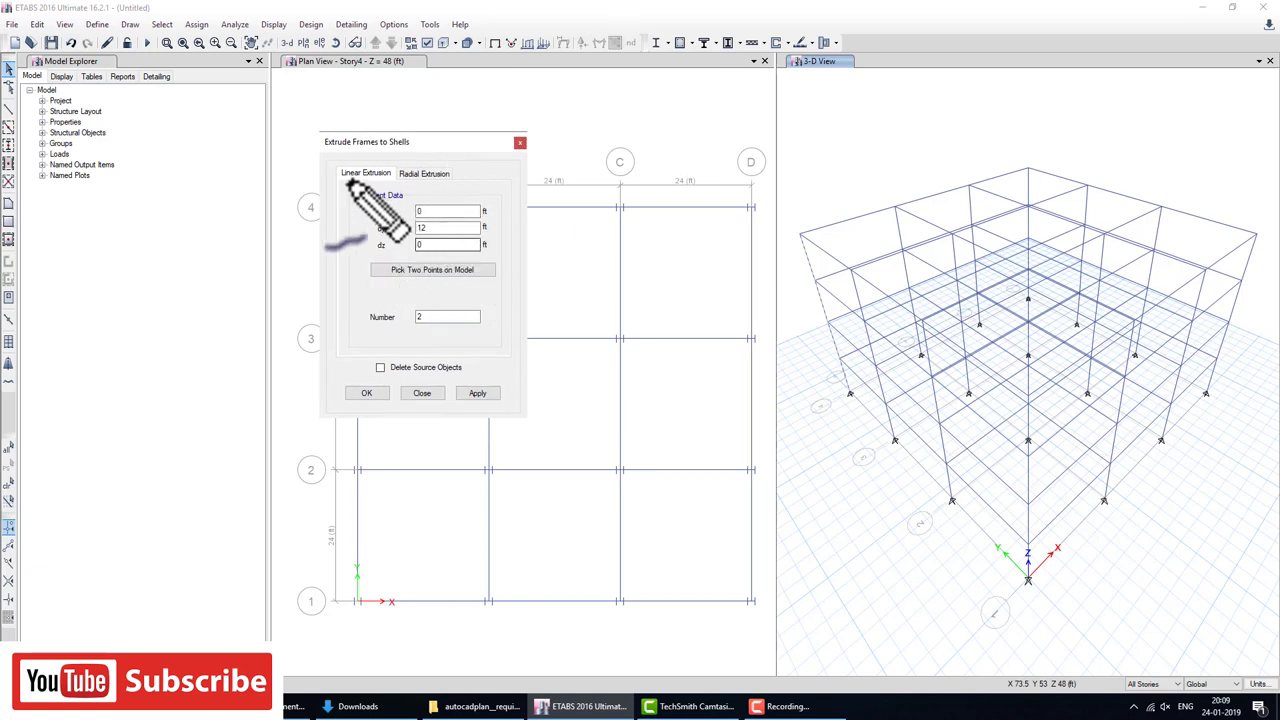
pyautogui.click(622, 258)
pyautogui.moveTo(716, 260); pyautogui.dragTo(694, 277)
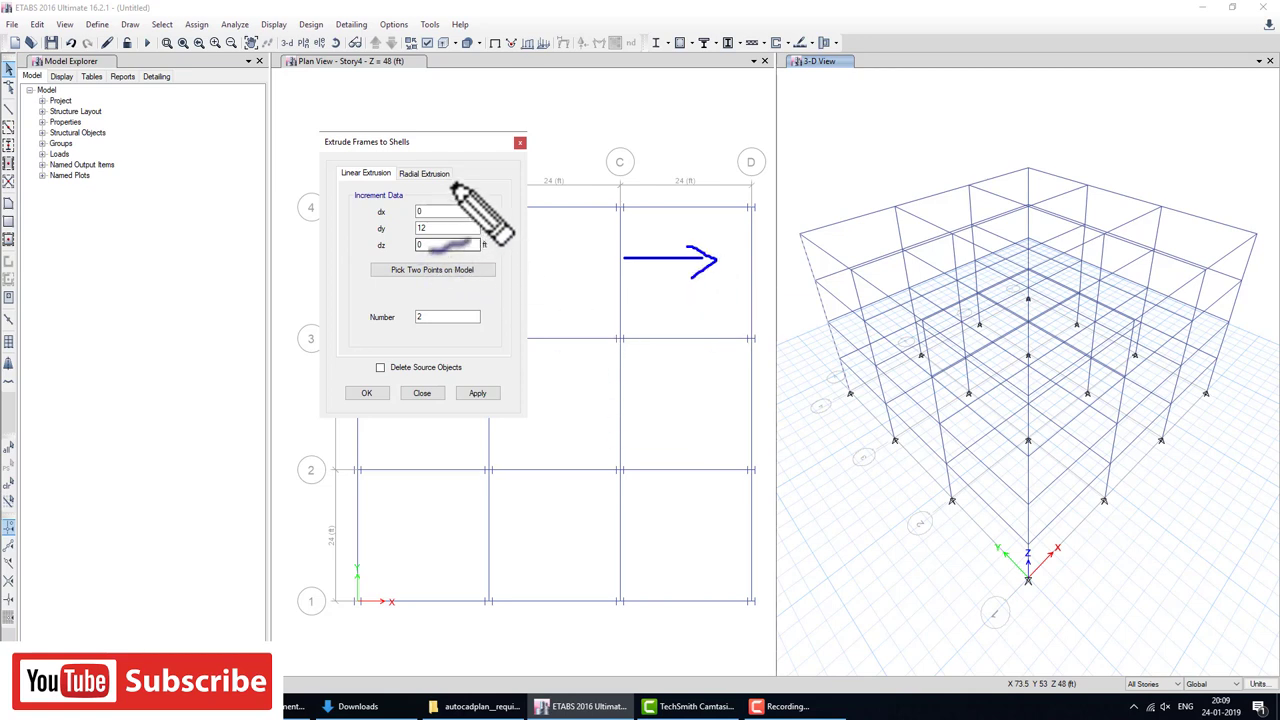
pyautogui.moveTo(640, 308)
pyautogui.mouseDown()
pyautogui.moveTo(700, 298)
pyautogui.moveTo(648, 420)
pyautogui.moveTo(593, 335)
pyautogui.mouseUp()
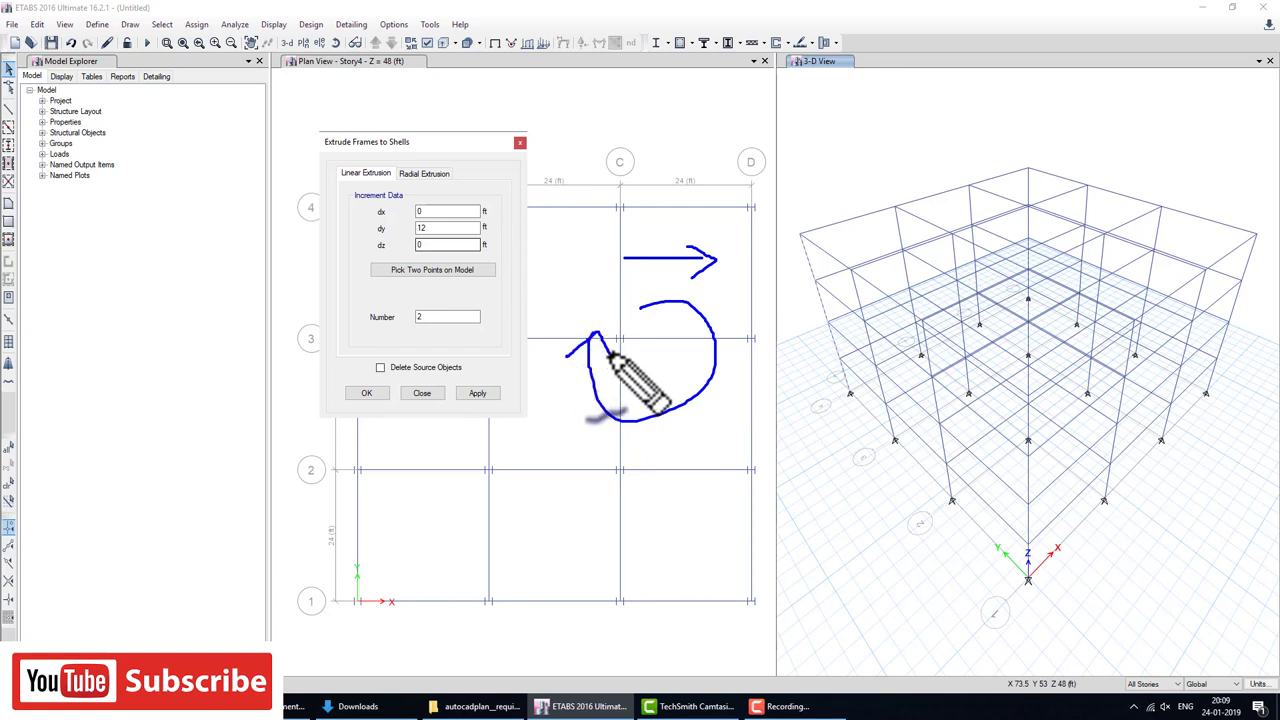
pyautogui.press('Escape')
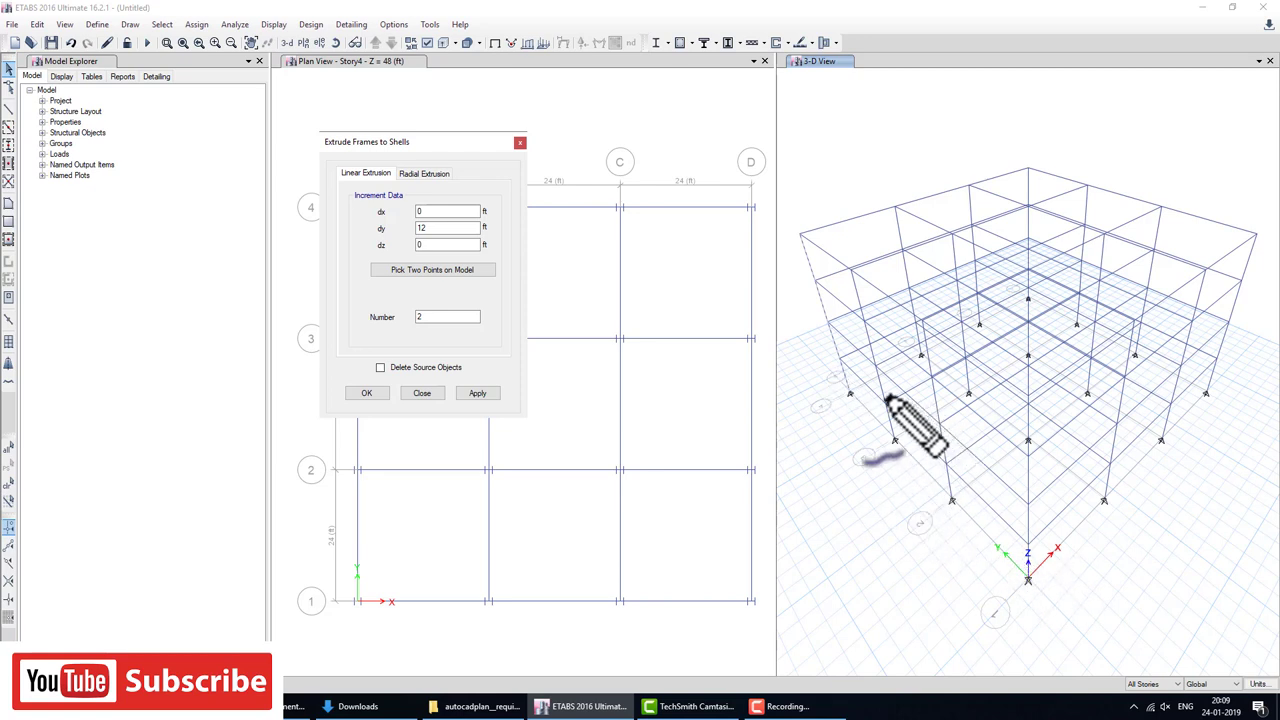
# Replace the 12 ft y increment with 0 in the extrusion settings.
pyautogui.moveTo(884, 397)
pyautogui.mouseDown()
pyautogui.moveTo(966, 362)
pyautogui.moveTo(969, 400)
pyautogui.mouseUp()
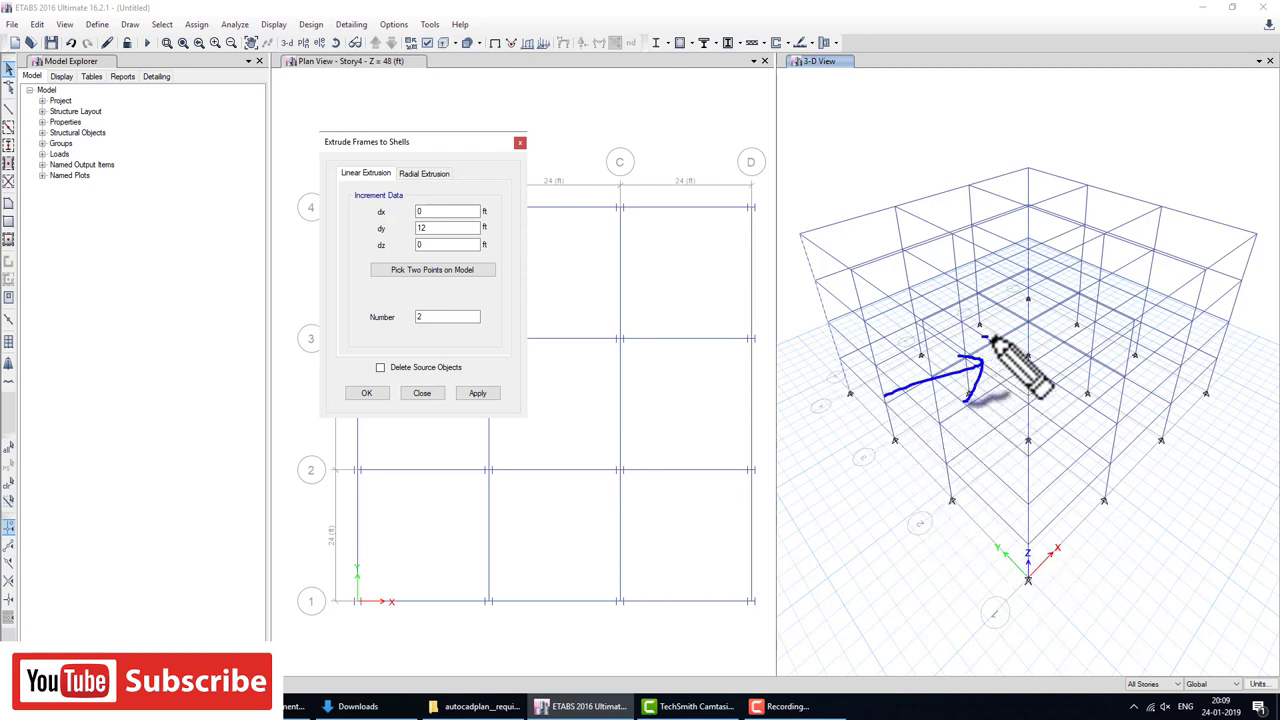
pyautogui.moveTo(983, 336); pyautogui.dragTo(990, 356)
pyautogui.moveTo(1008, 330); pyautogui.dragTo(1032, 350)
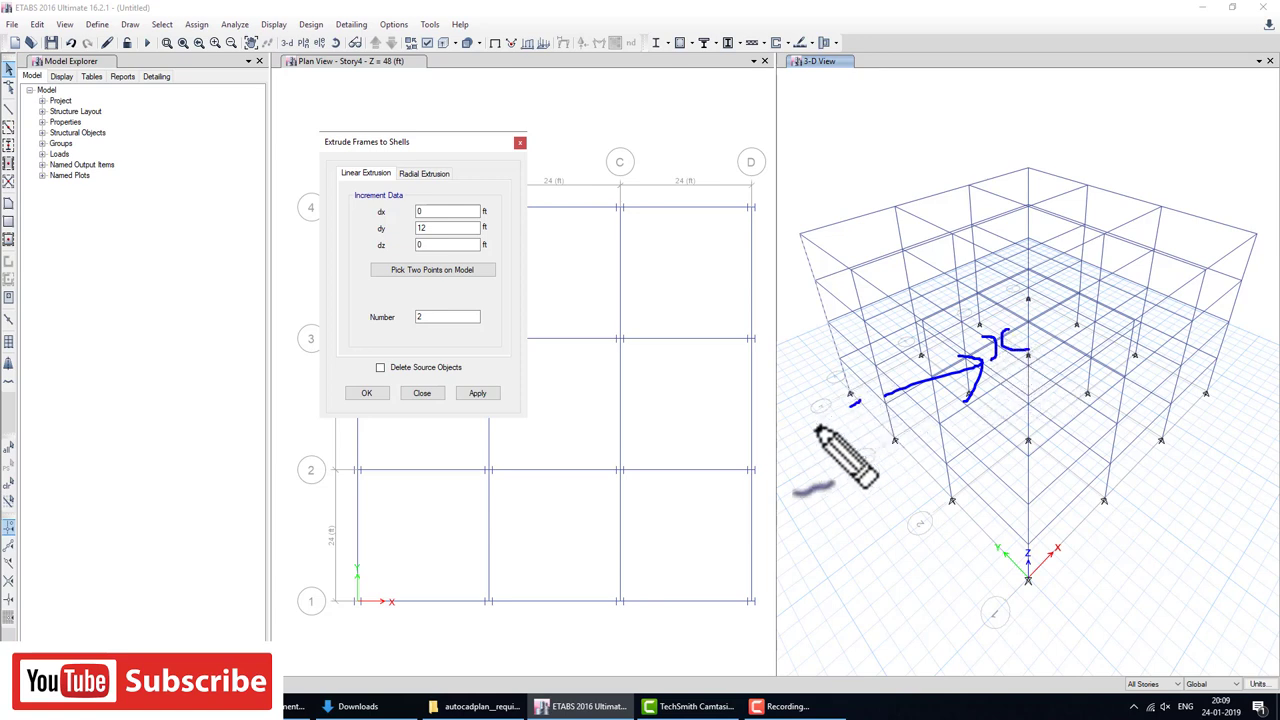
pyautogui.moveTo(860, 402)
pyautogui.mouseDown()
pyautogui.moveTo(788, 441)
pyautogui.moveTo(828, 432)
pyautogui.mouseUp()
pyautogui.moveTo(676, 468)
pyautogui.mouseDown()
pyautogui.moveTo(722, 488)
pyautogui.moveTo(750, 480)
pyautogui.mouseUp()
pyautogui.moveTo(652, 494); pyautogui.dragTo(715, 484)
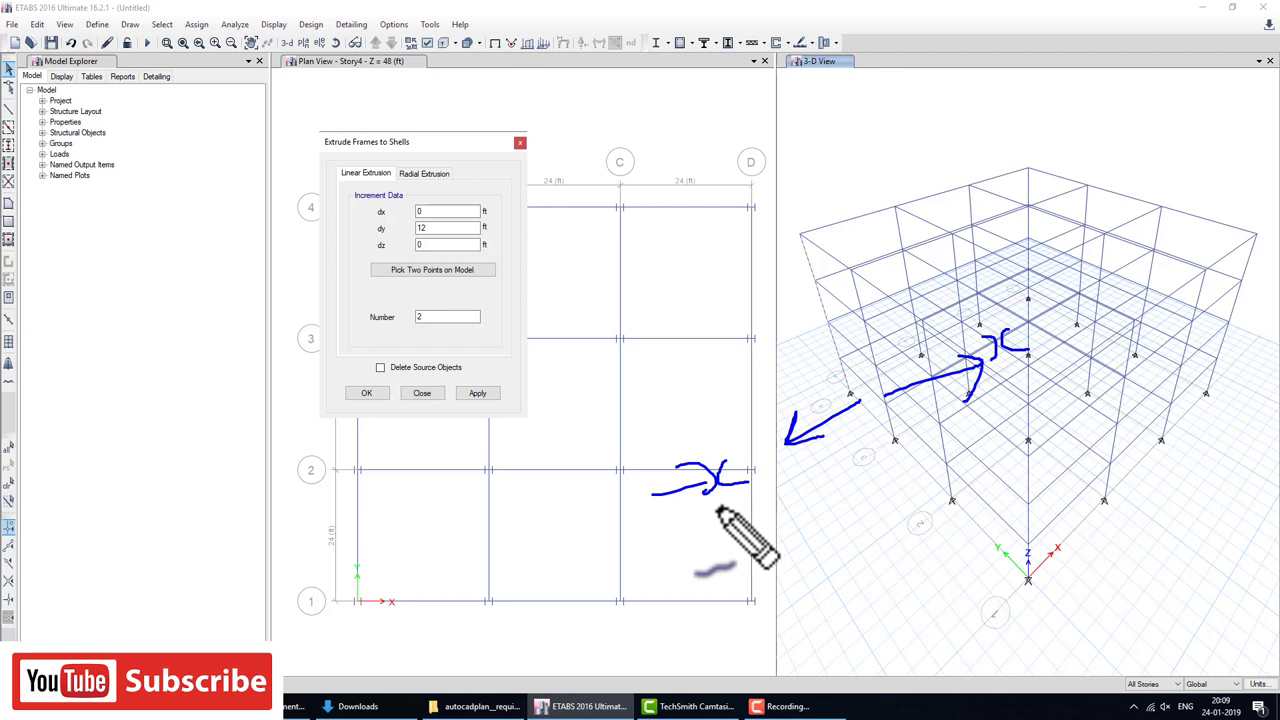
pyautogui.press('Escape')
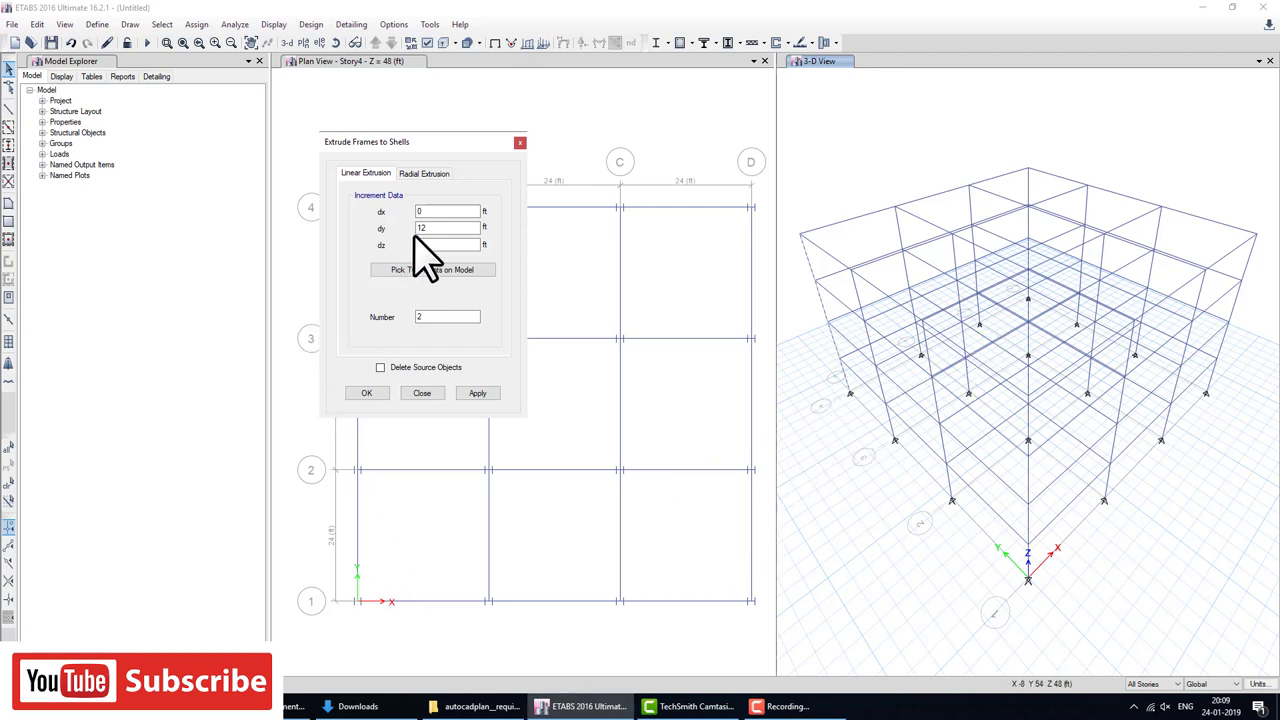
pyautogui.doubleClick(432, 228)
pyautogui.write('0')
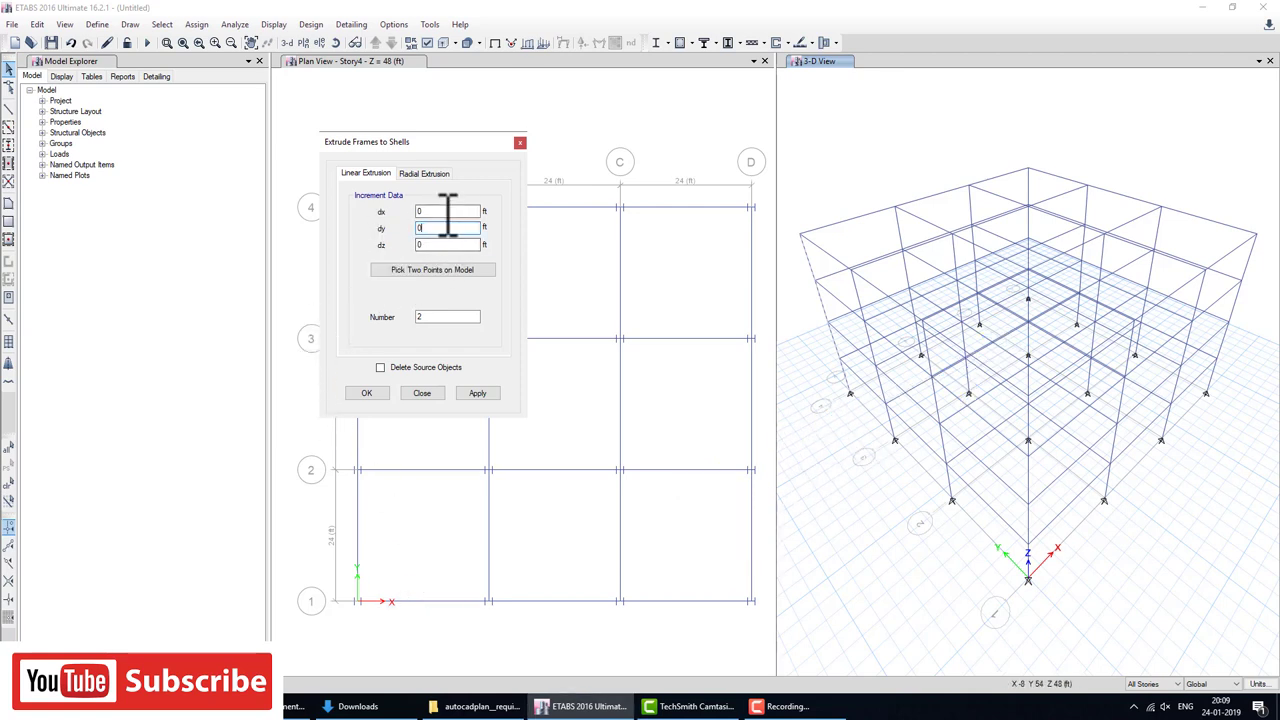
pyautogui.hotkey('shift', 'Tab')
pyautogui.write('-10')
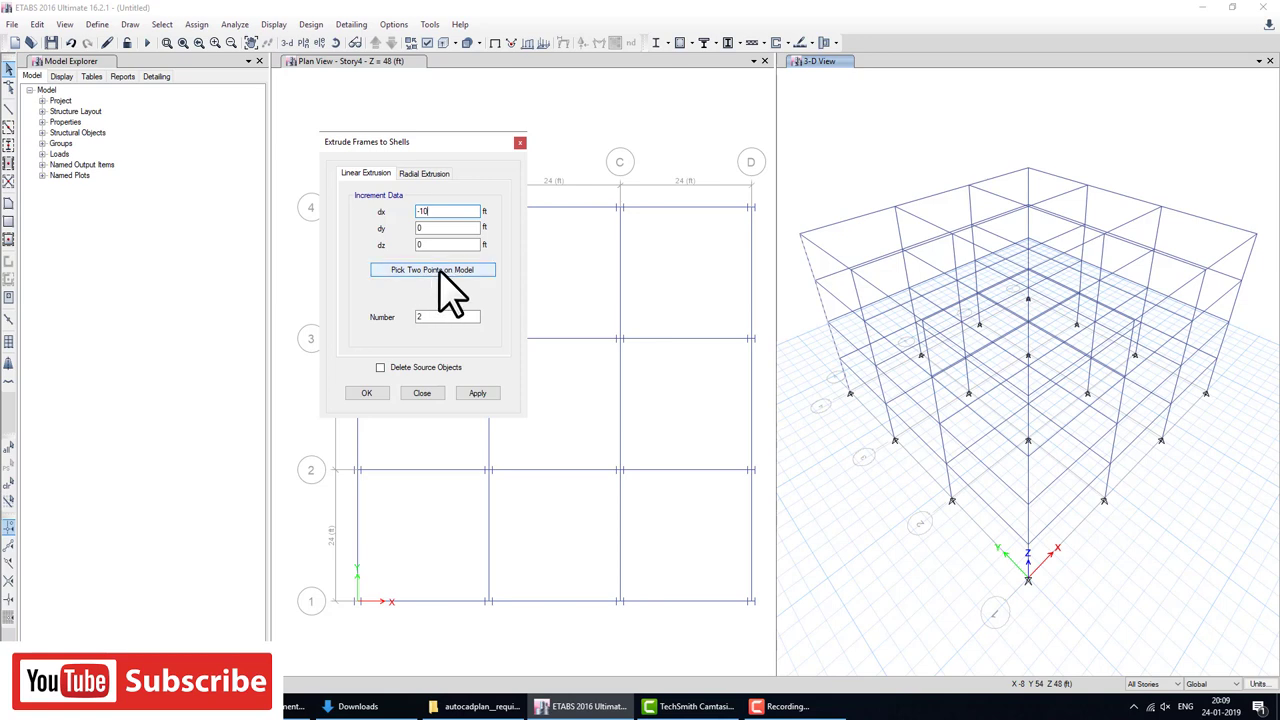
# Reset the point-picked 72 ft dy to 0, keeping dx −10 ft and Number 2, and refresh the preview.
pyautogui.click(440, 272)
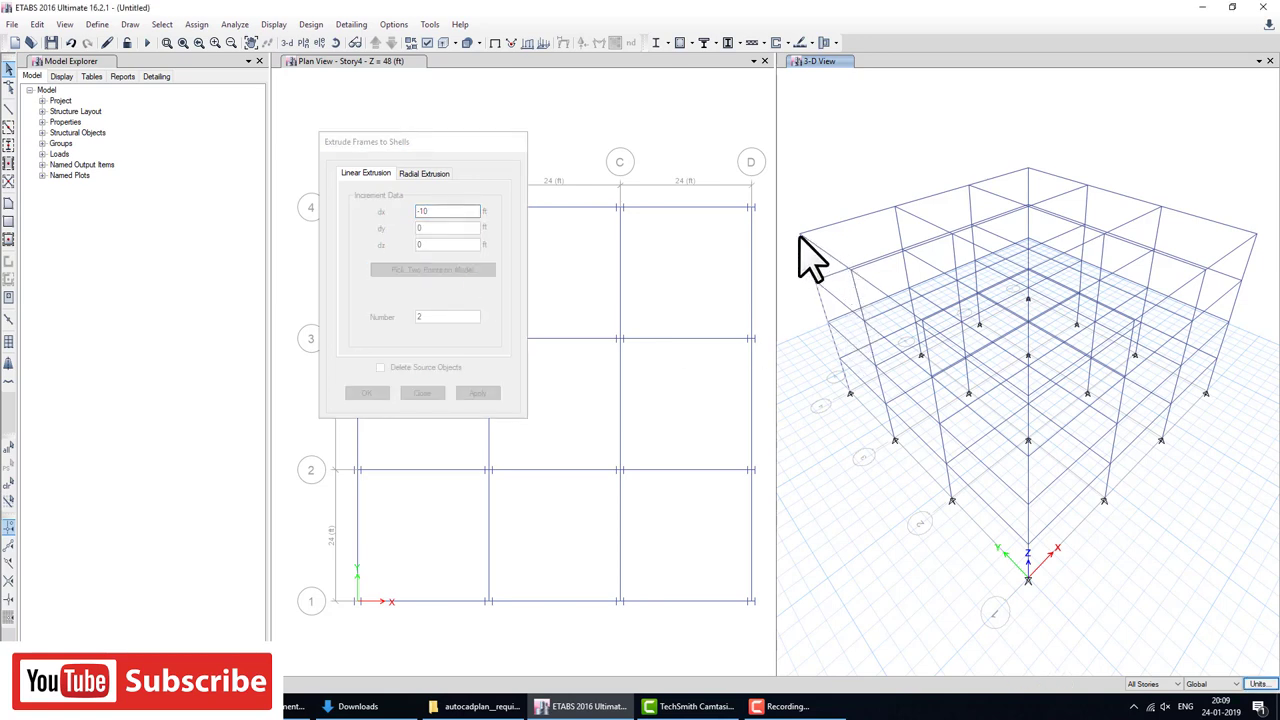
pyautogui.click(849, 392)
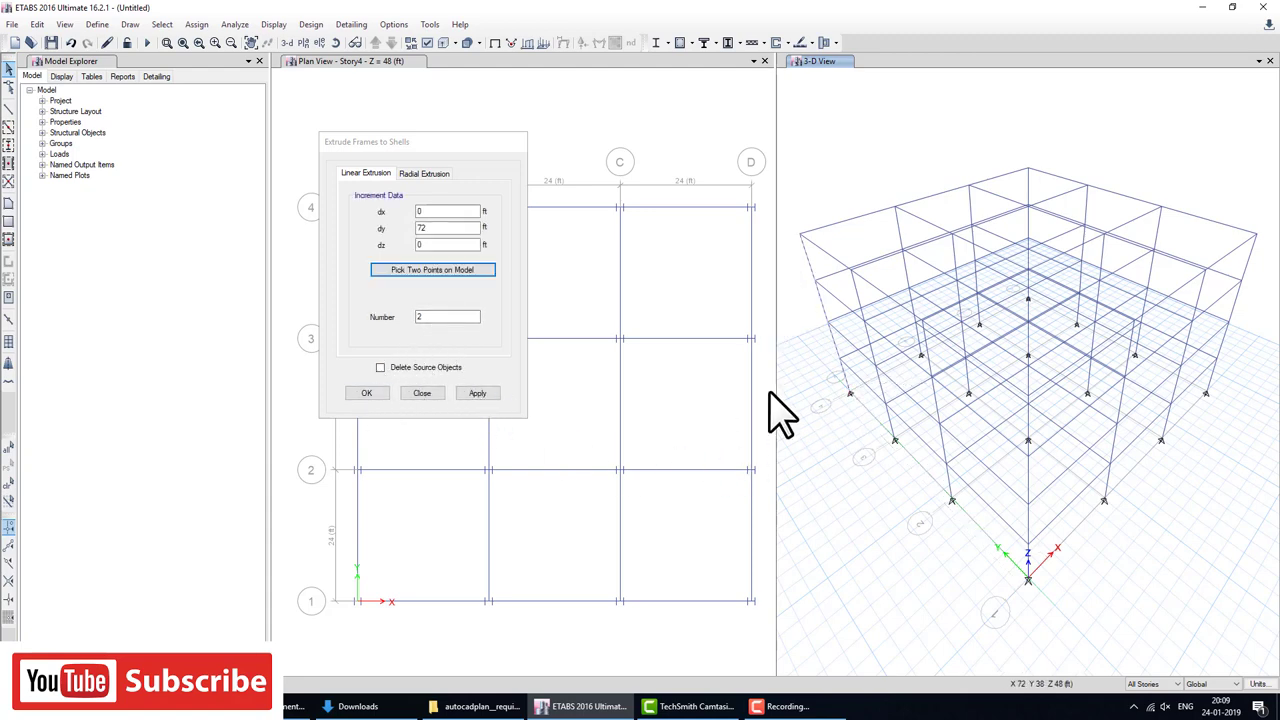
pyautogui.moveTo(862, 372)
pyautogui.keyDown('shift'); pyautogui.mouseDown(button='middle')
pyautogui.moveTo(917, 383)
pyautogui.moveTo(871, 371)
pyautogui.moveTo(917, 366)
pyautogui.mouseUp(button='middle'); pyautogui.keyUp('shift')
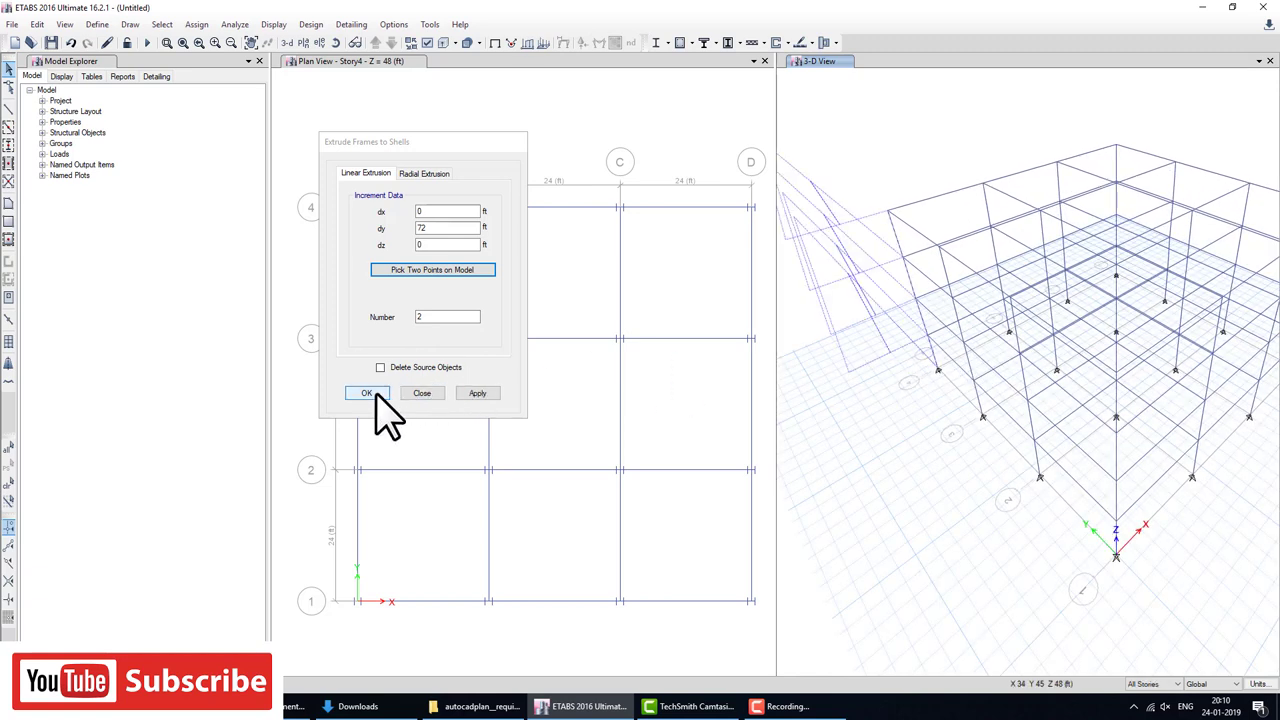
pyautogui.doubleClick(450, 228)
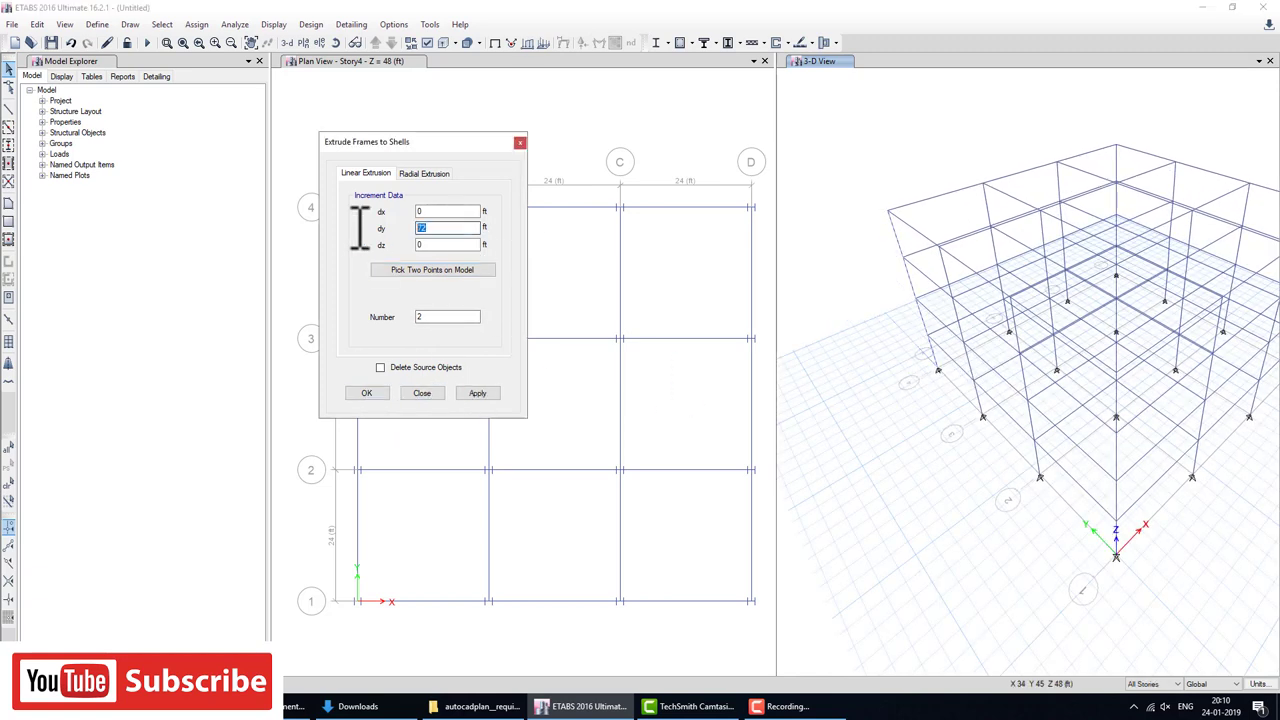
pyautogui.write('0')
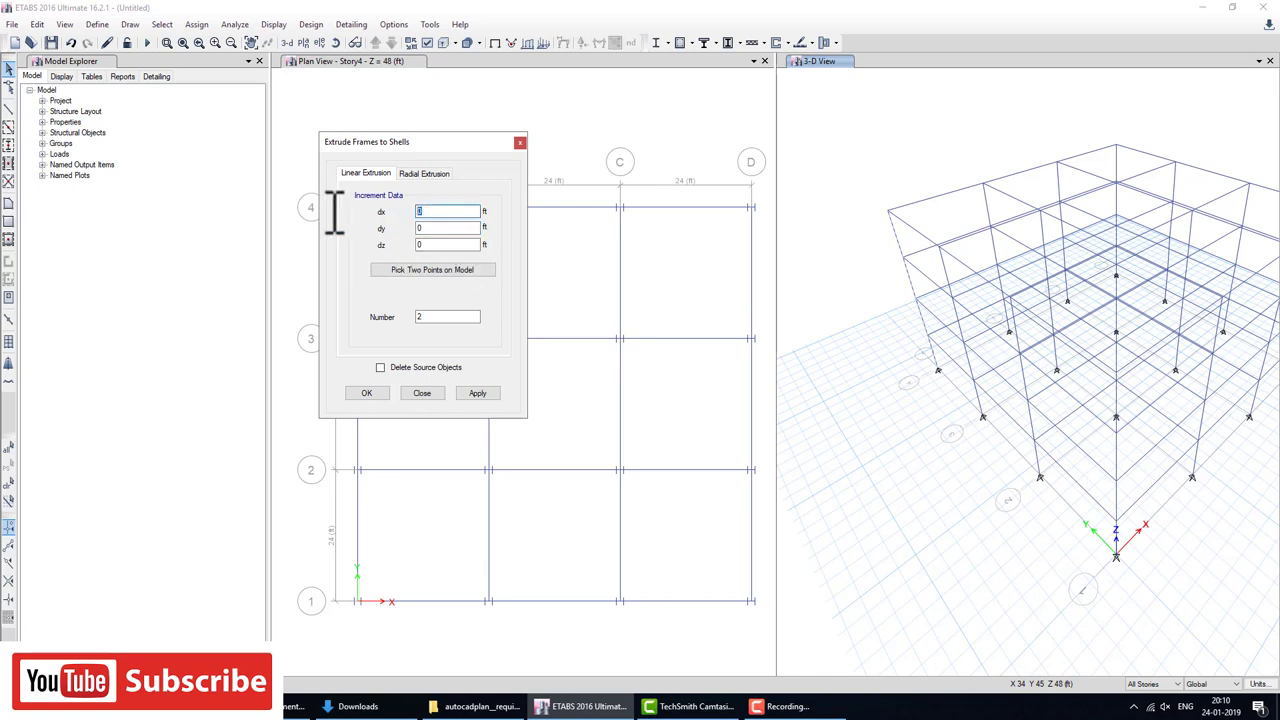
pyautogui.write('-10')
pyautogui.click(379, 391)
# Extrude the frames into shells along −x in 4 steps, keeping the source frames, then undo it.
pyautogui.click(380, 367)
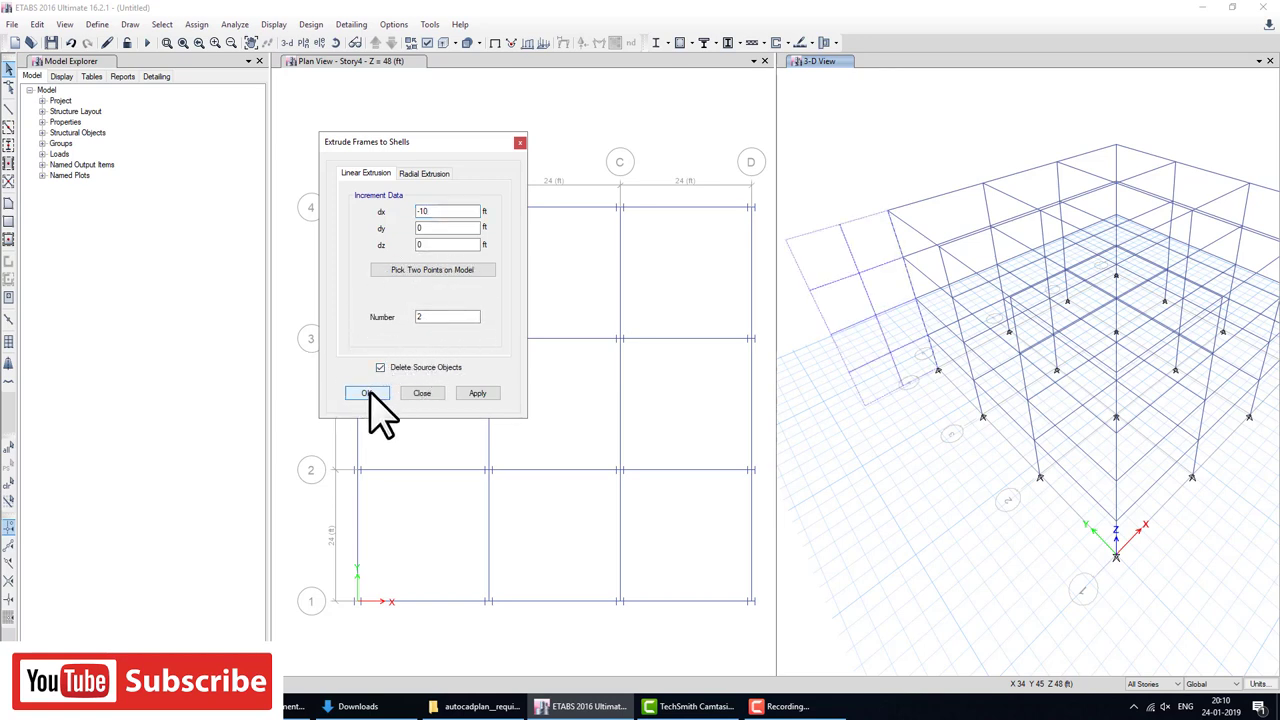
pyautogui.click(380, 367)
pyautogui.click(444, 319)
pyautogui.write('4')
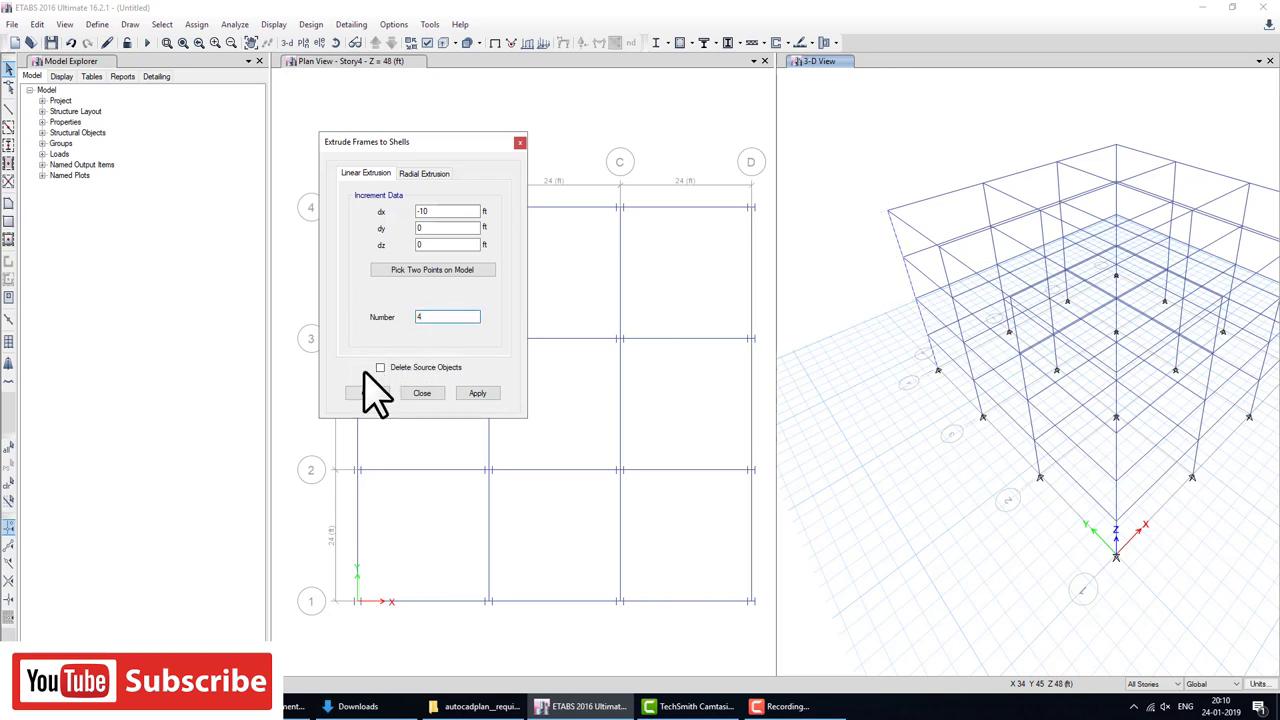
pyautogui.click(370, 393)
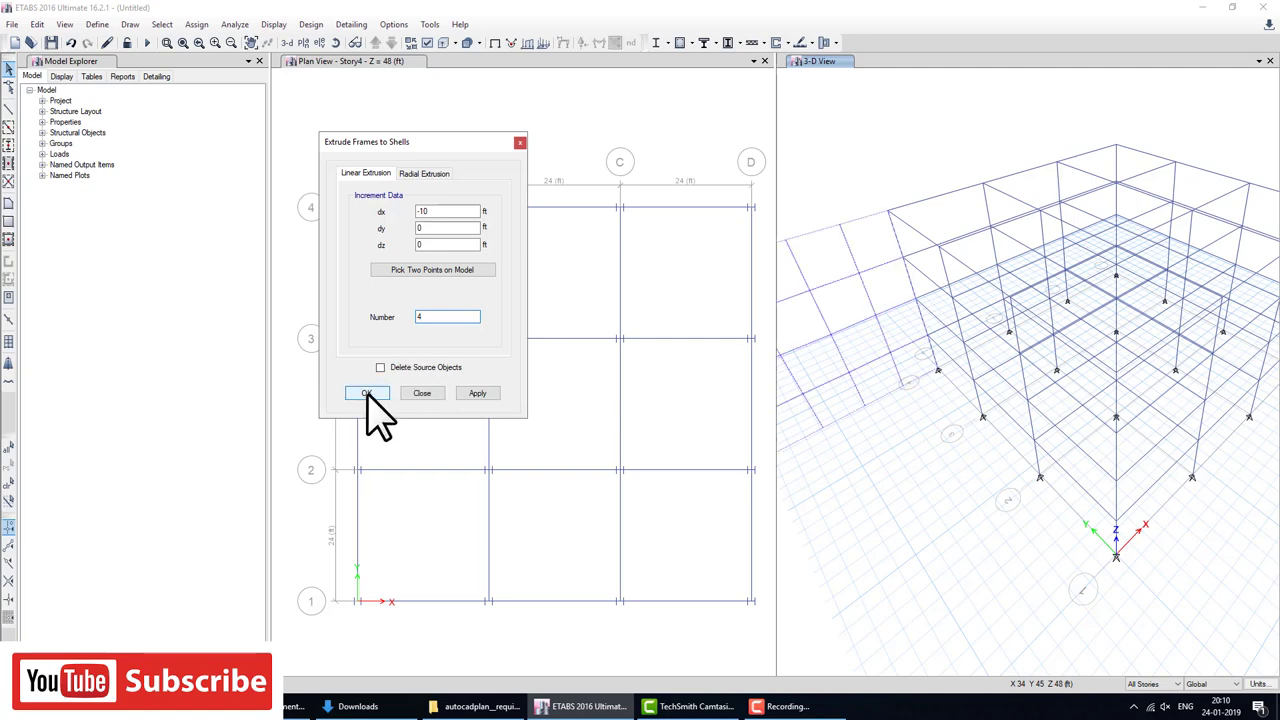
pyautogui.click(368, 393)
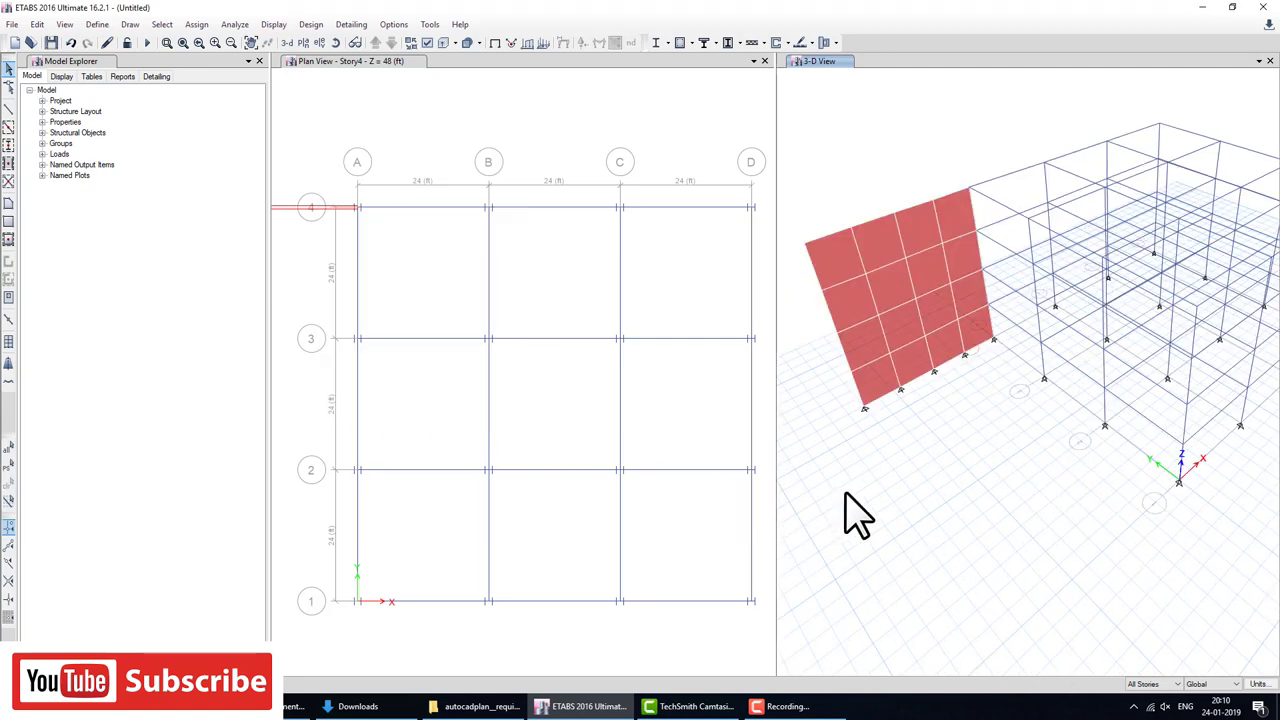
pyautogui.hotkey('ctrl', 'z')
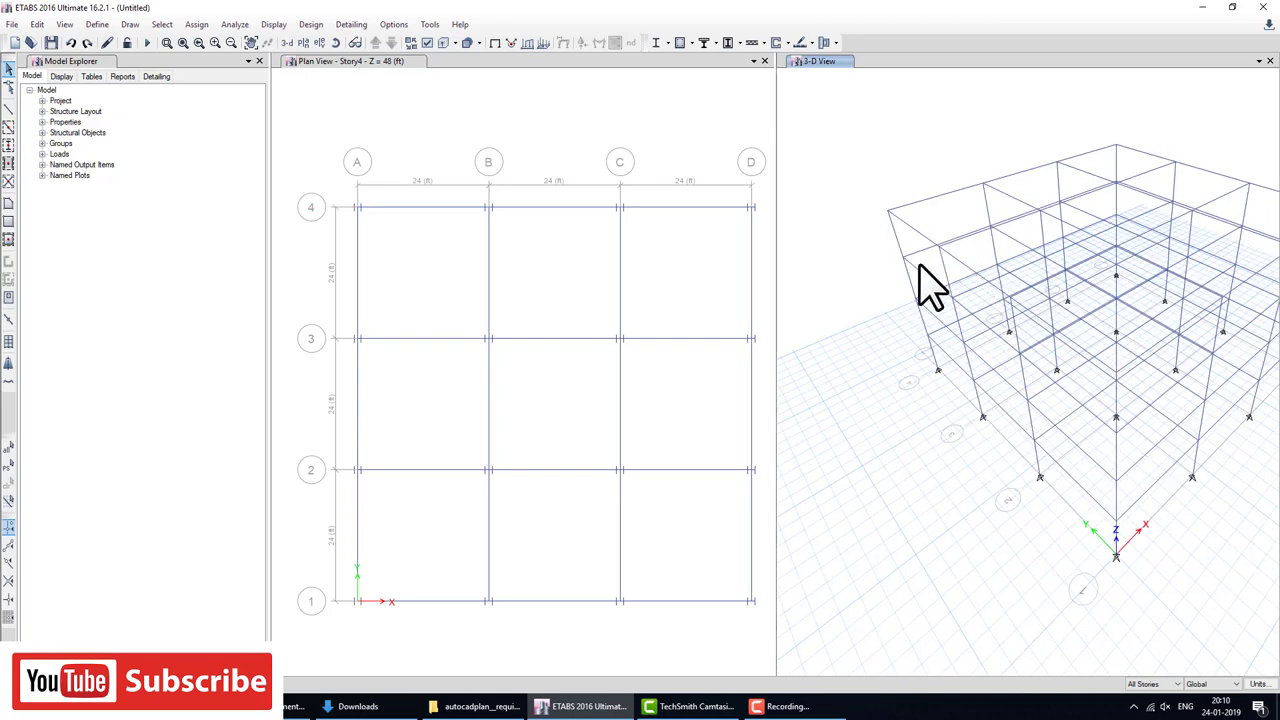
# Reopen Extrude Frames to Shells and preview increments of dx 5 ft, dy 3 ft, Number 4.
pyautogui.click(37, 24)
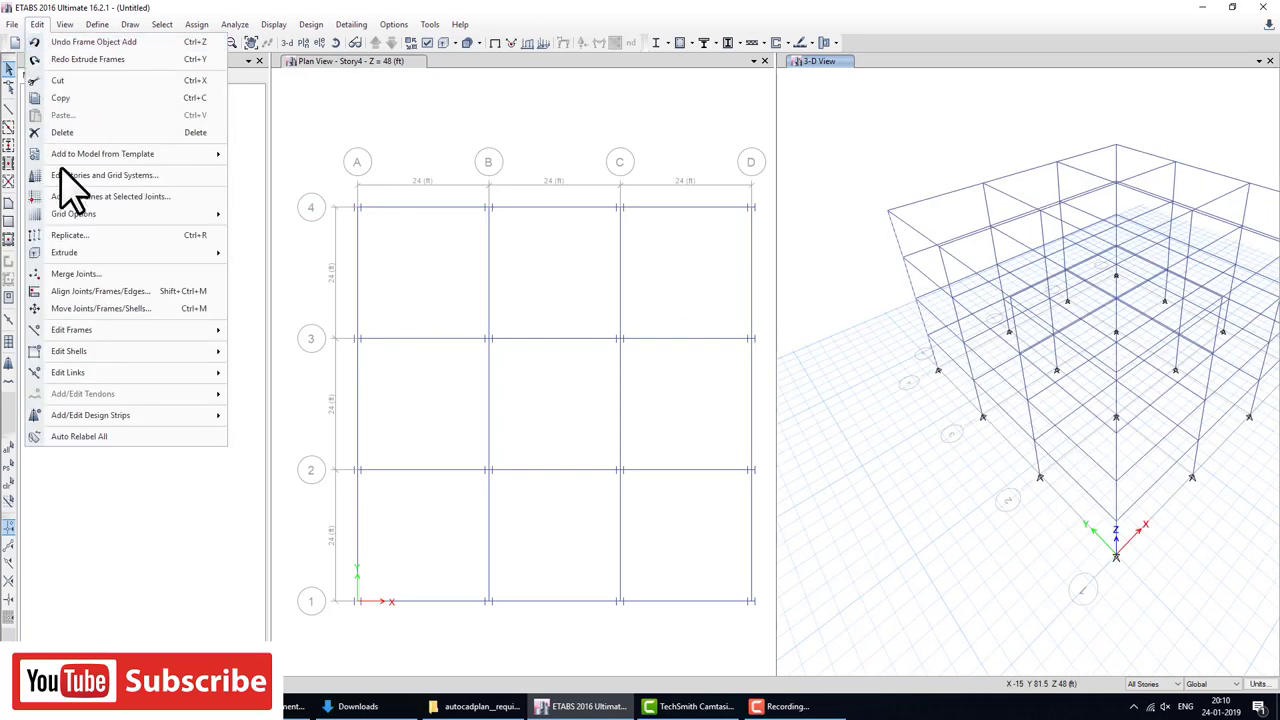
pyautogui.moveTo(64, 252)
pyautogui.click(300, 272)
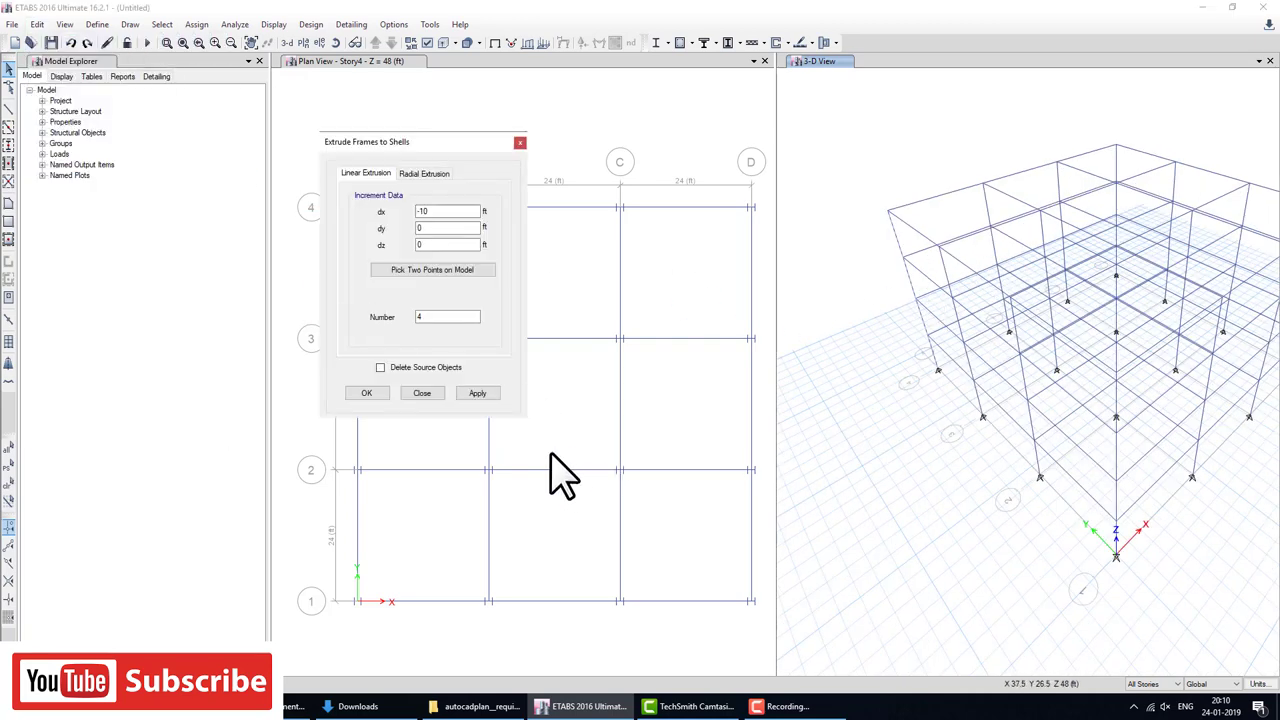
pyautogui.doubleClick(428, 211)
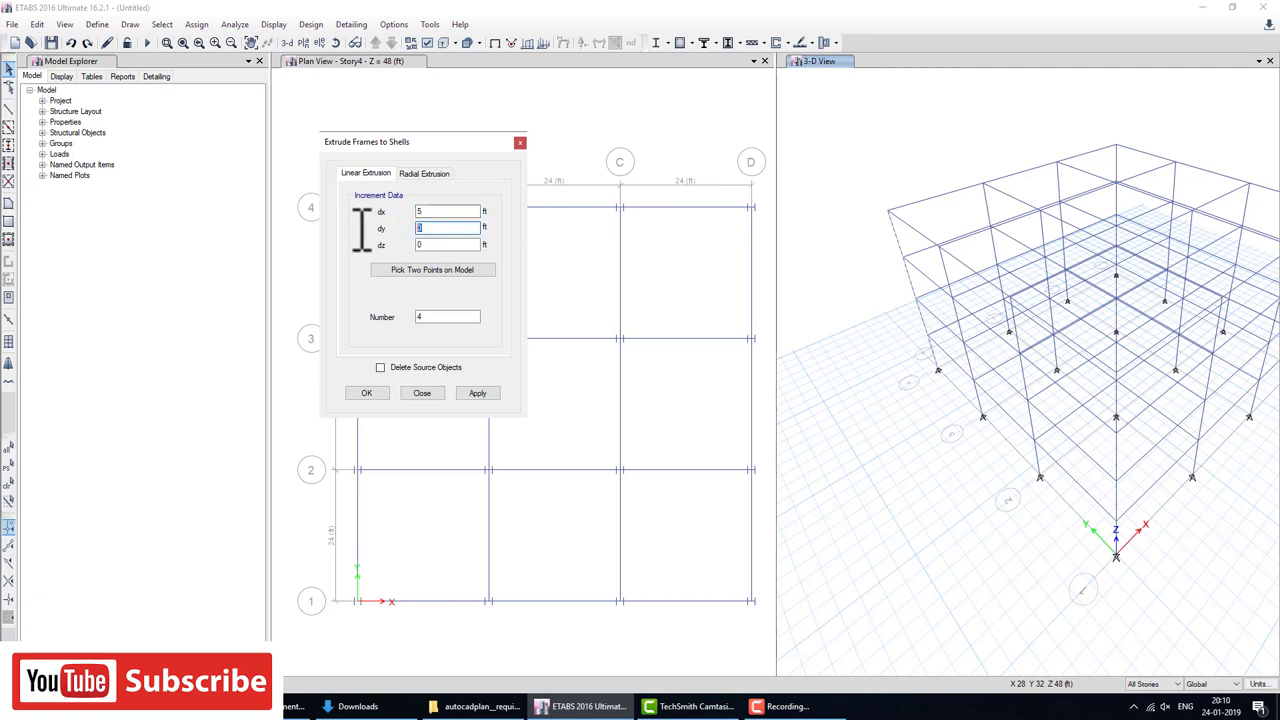
pyautogui.write('3')
pyautogui.click(368, 393)
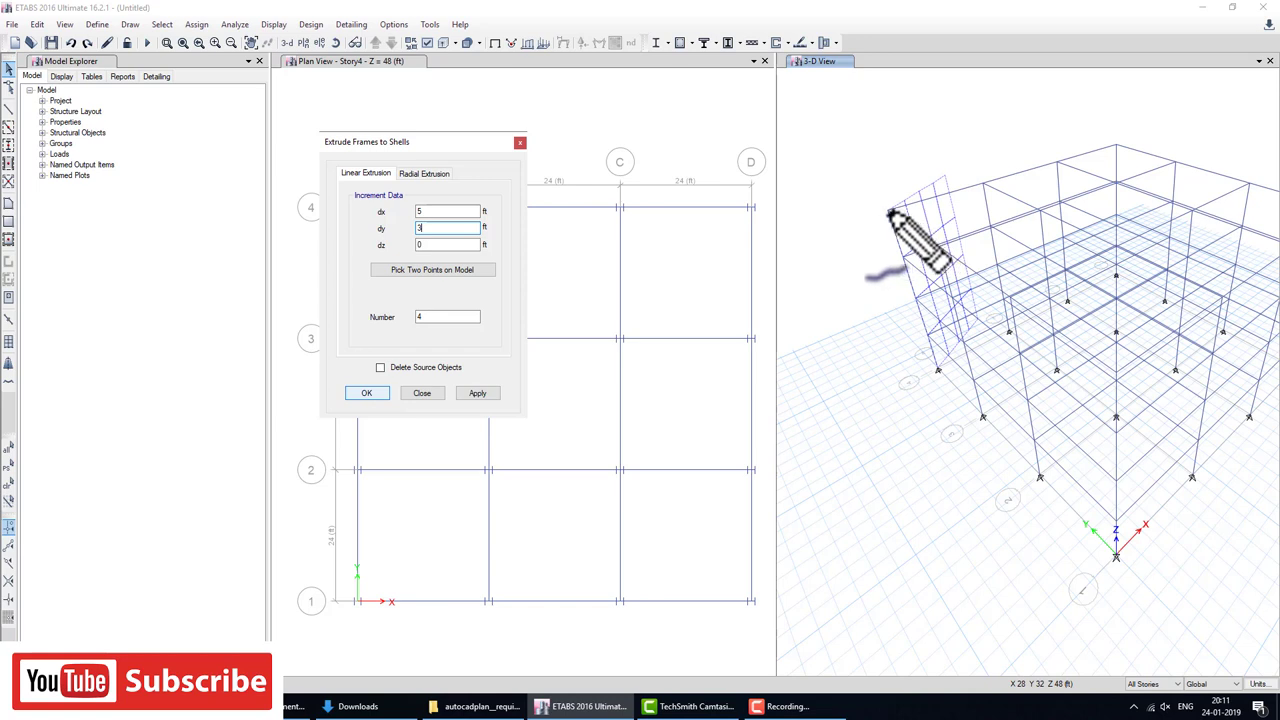
# Sketch the intended extrusion direction on the model, then switch to the Radial Extrusion options.
pyautogui.moveTo(888, 212); pyautogui.dragTo(958, 167)
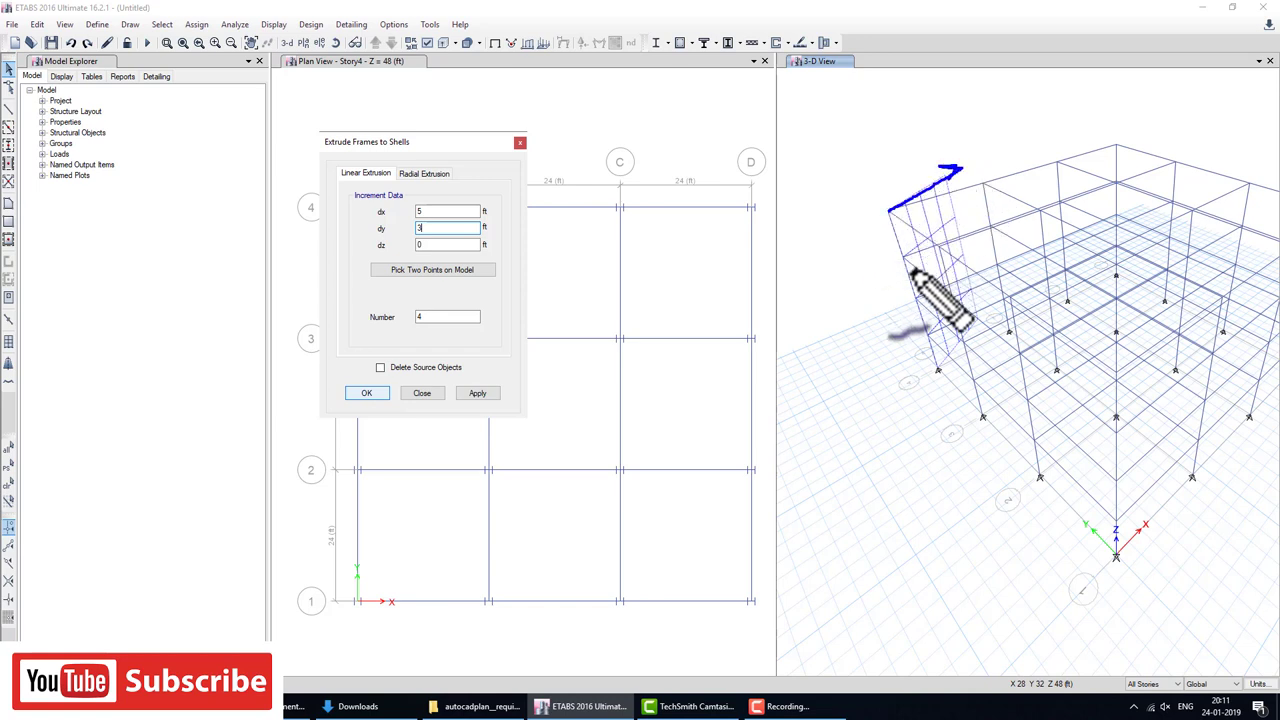
pyautogui.moveTo(903, 258); pyautogui.dragTo(952, 200)
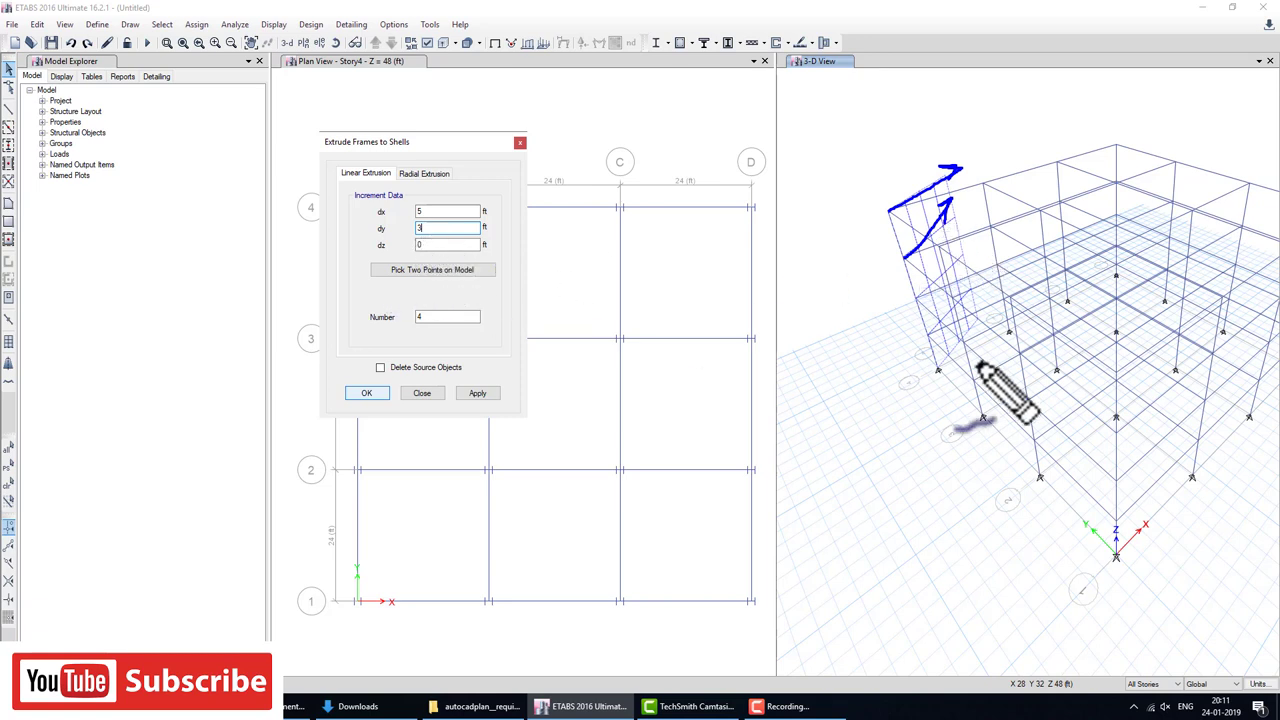
pyautogui.press('Escape')
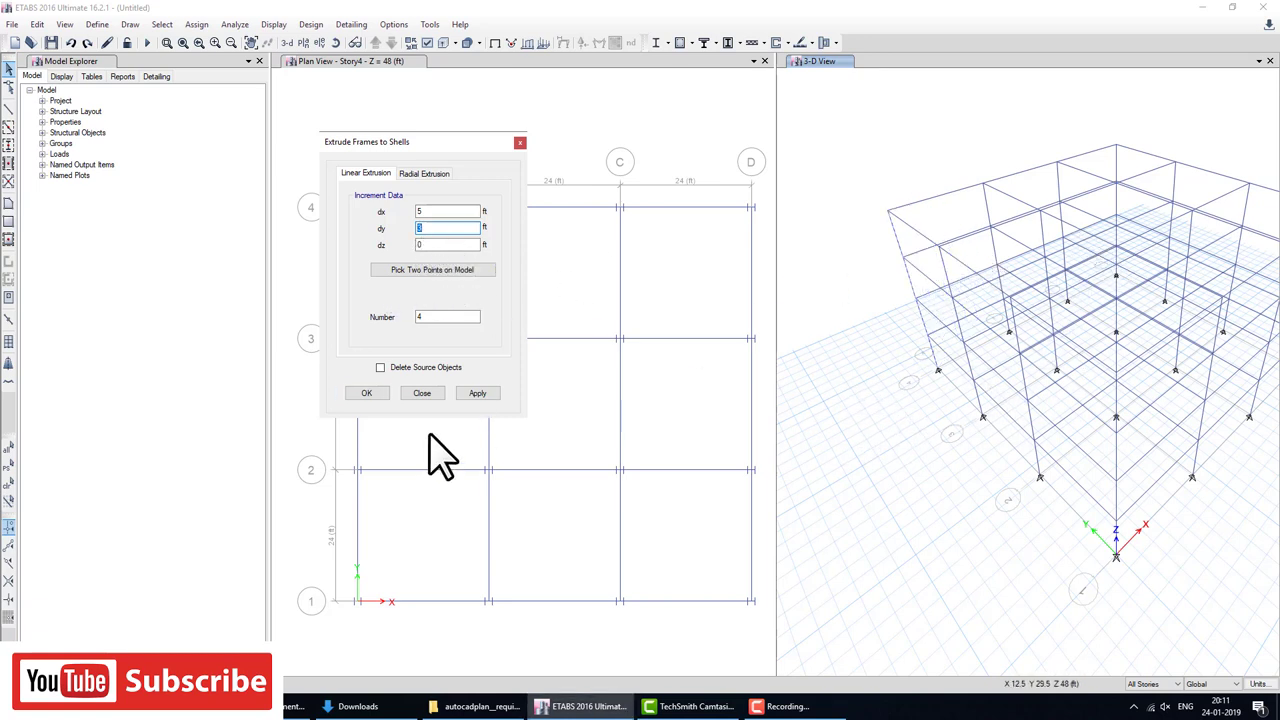
pyautogui.click(432, 176)
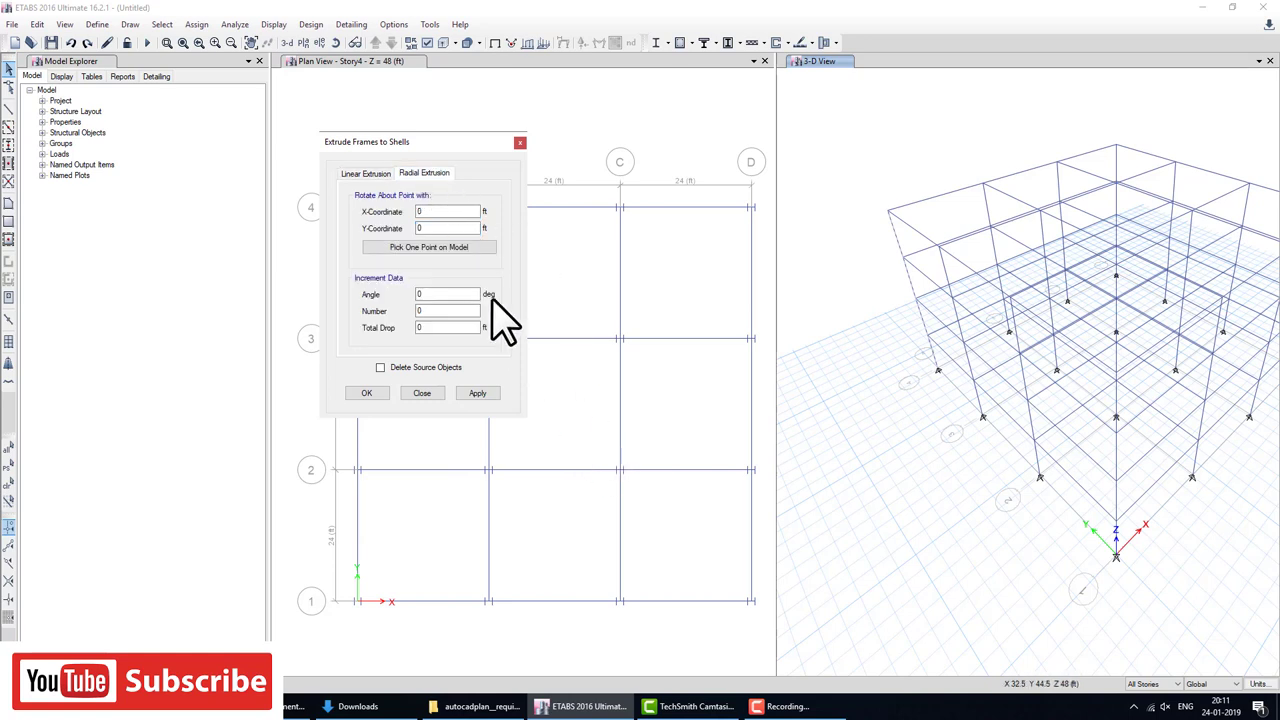
# Pick grid point B4 (X 24, Y 72) as the radial extrusion's rotation centre.
pyautogui.click(445, 250)
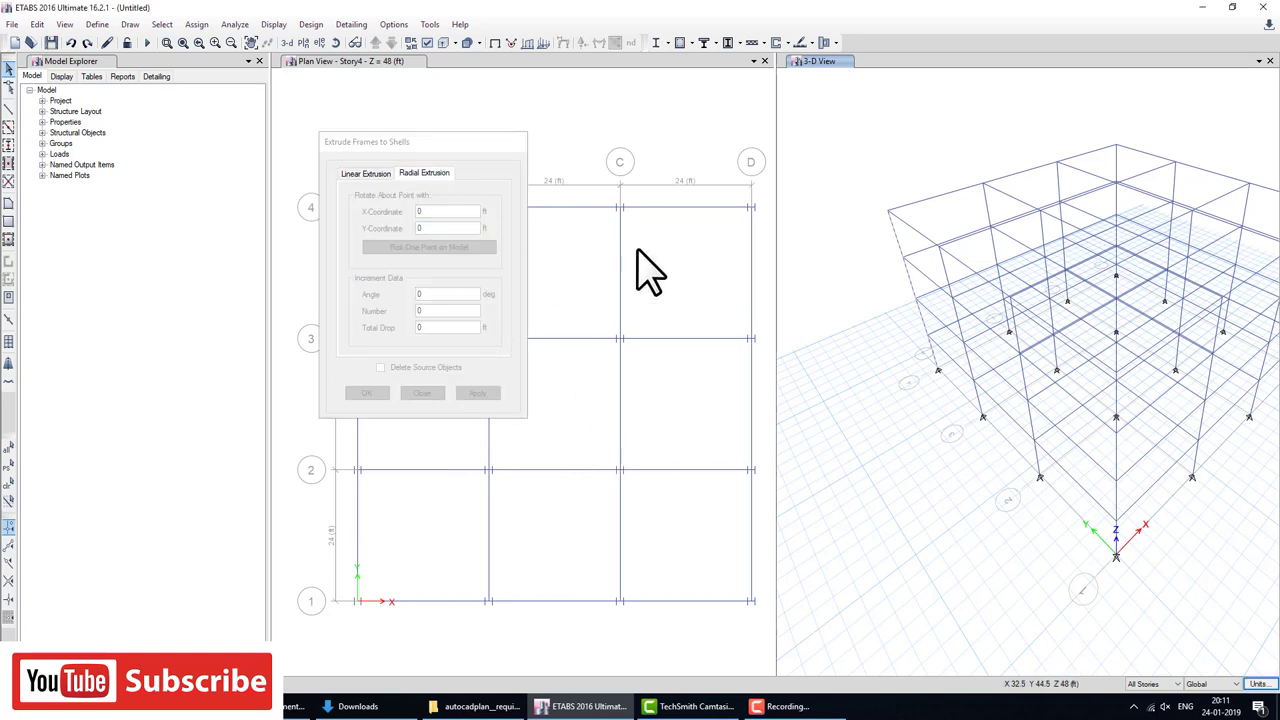
pyautogui.click(889, 211)
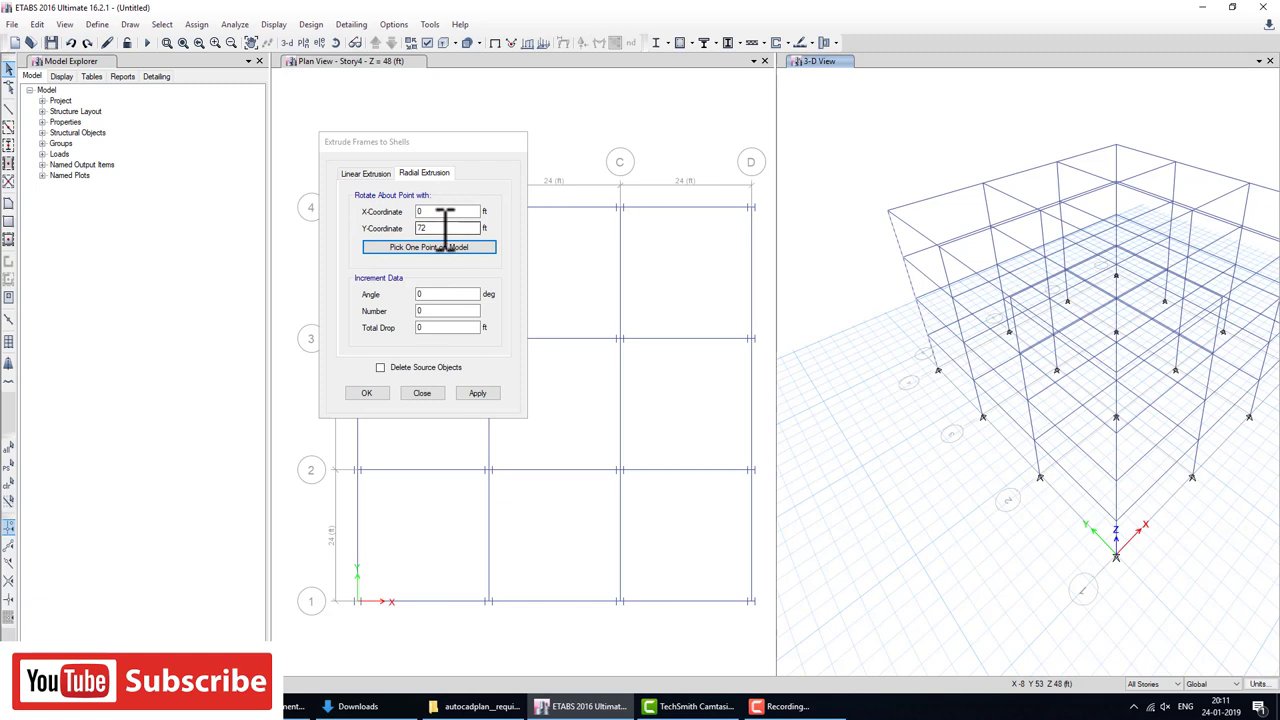
pyautogui.click(448, 262)
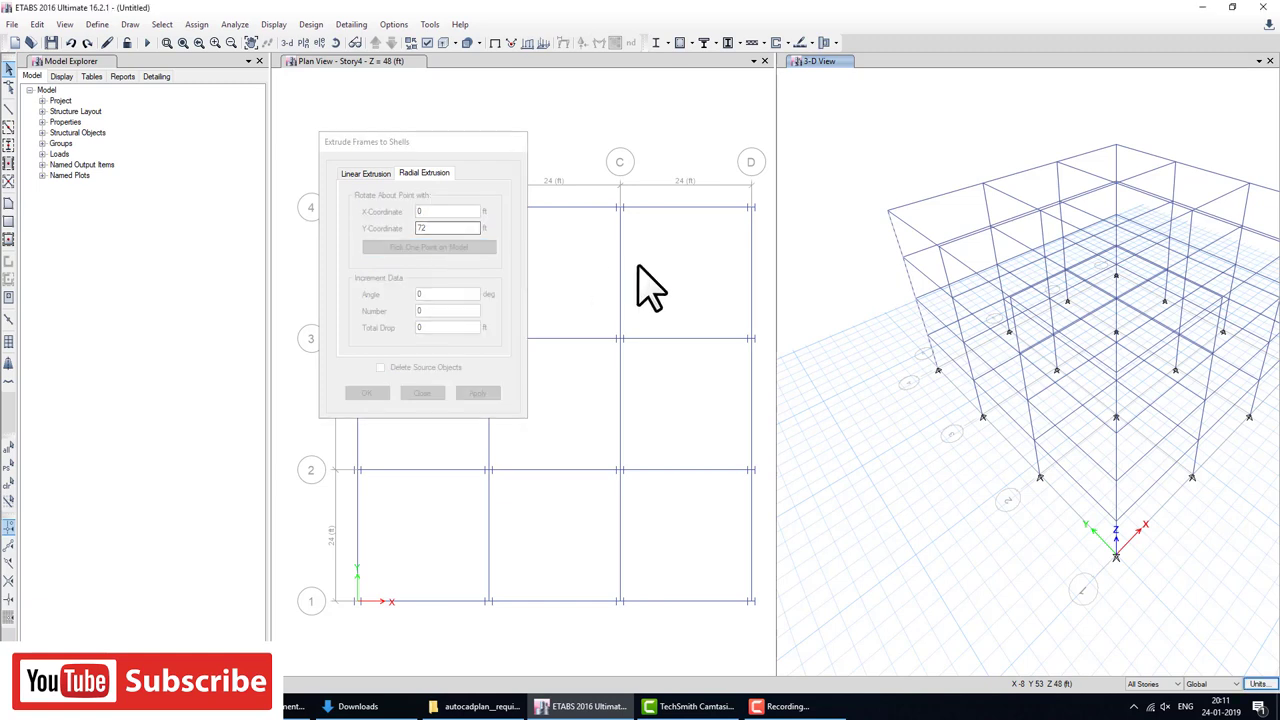
pyautogui.click(985, 186)
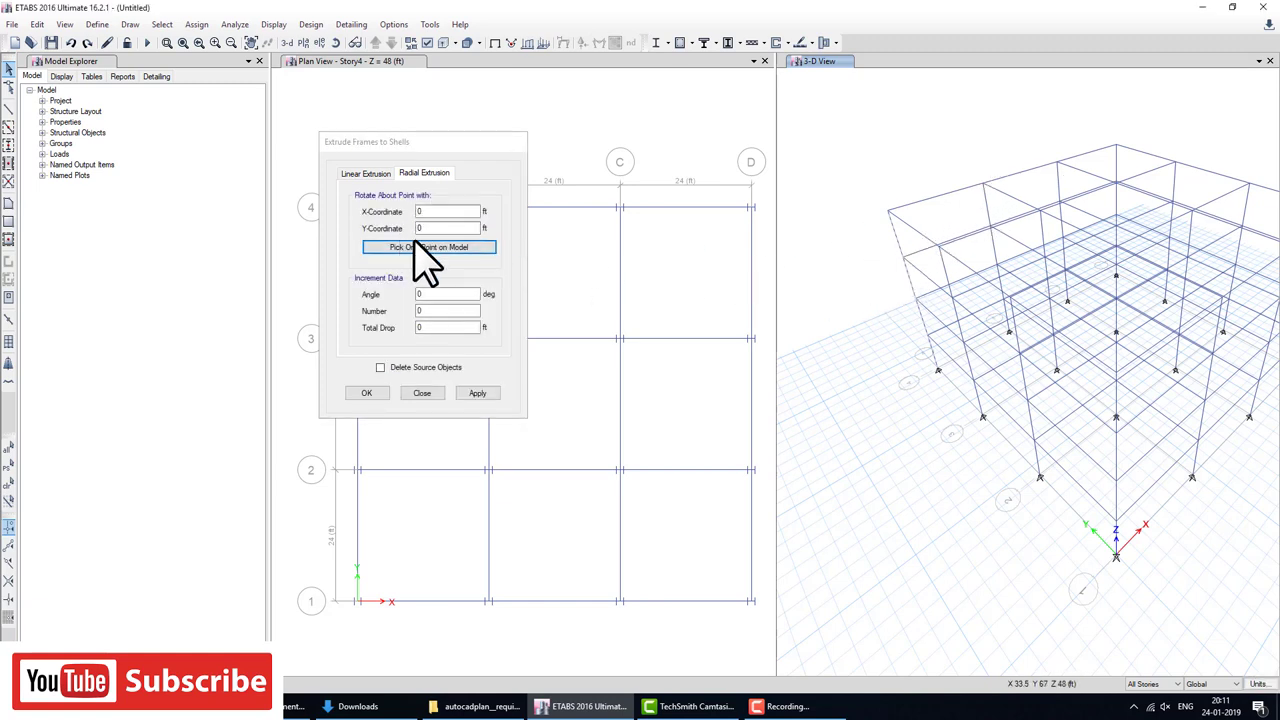
pyautogui.click(426, 262)
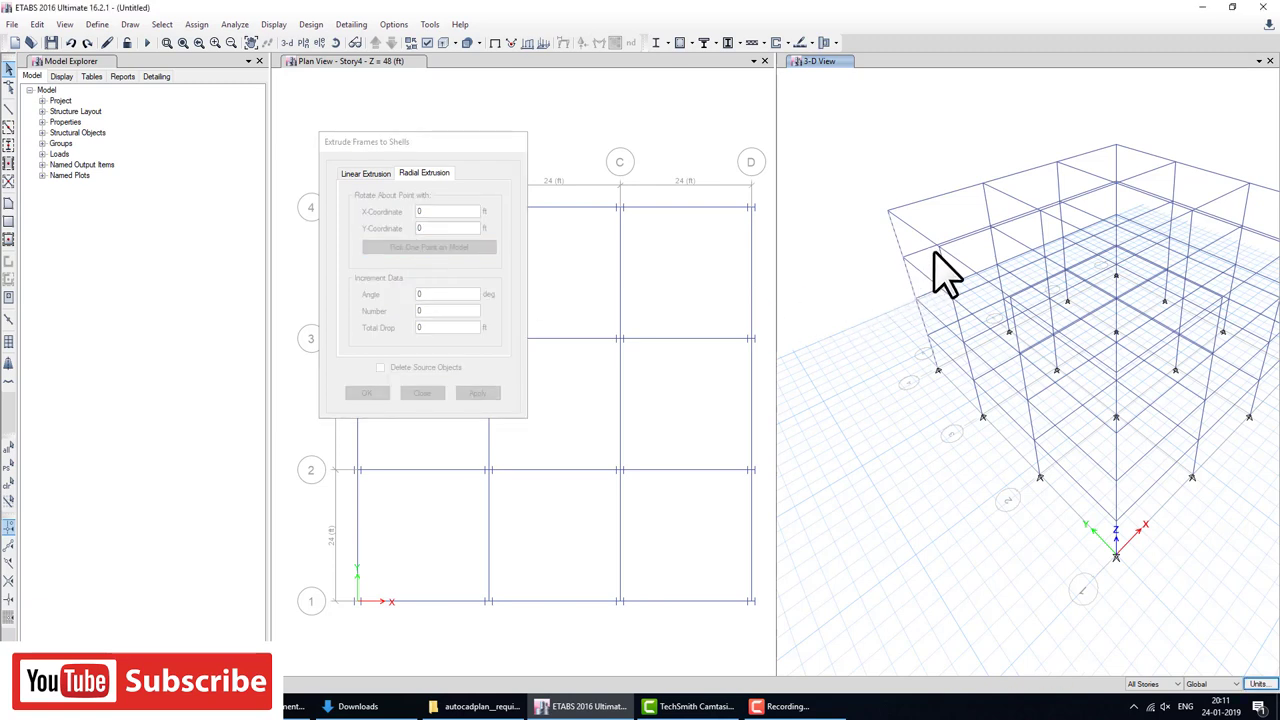
pyautogui.click(983, 185)
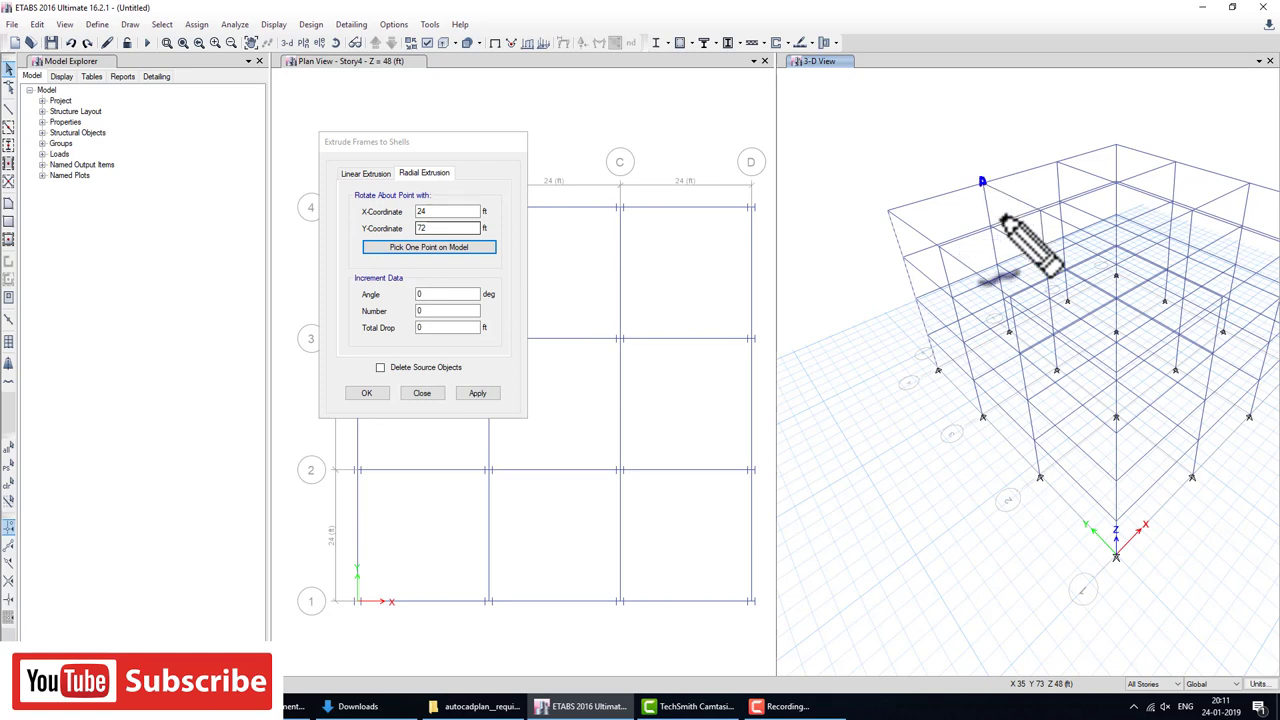
pyautogui.moveTo(957, 175)
pyautogui.mouseDown()
pyautogui.moveTo(1016, 212)
pyautogui.moveTo(972, 210)
pyautogui.mouseUp()
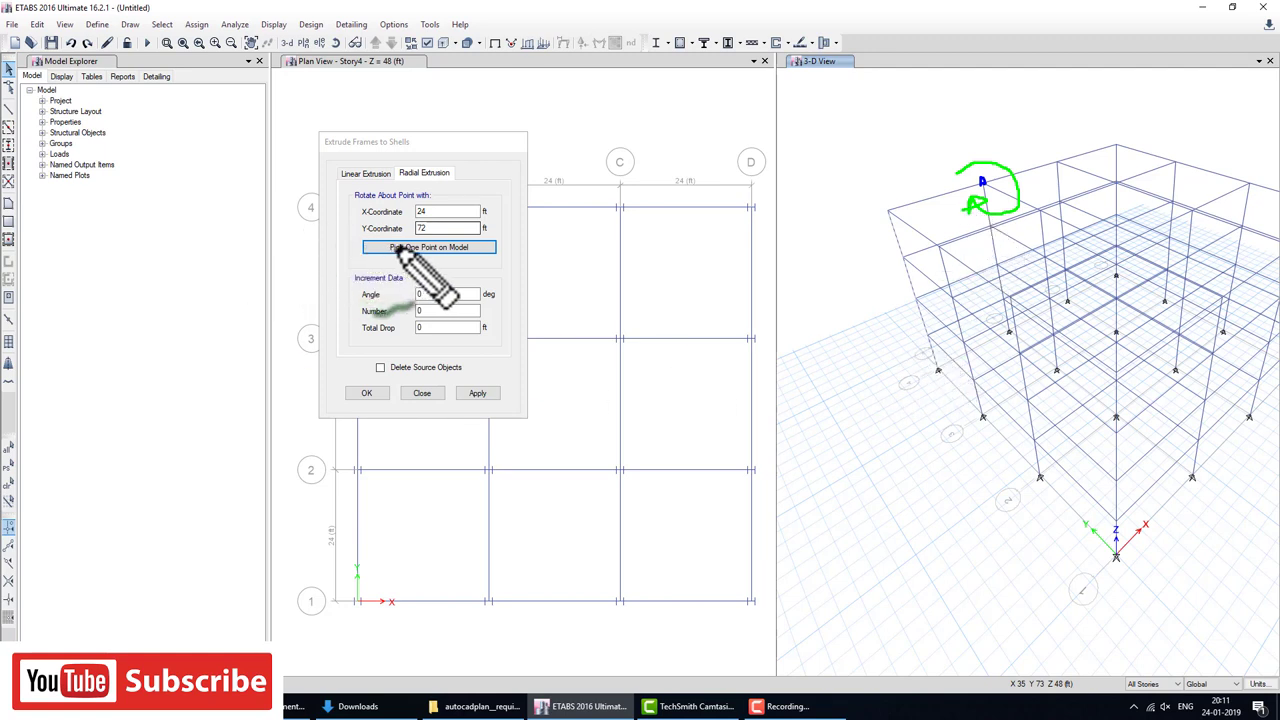
pyautogui.press('Escape')
# Apply a radial extrusion of 5° with Number 2, then undo it.
pyautogui.click(447, 295)
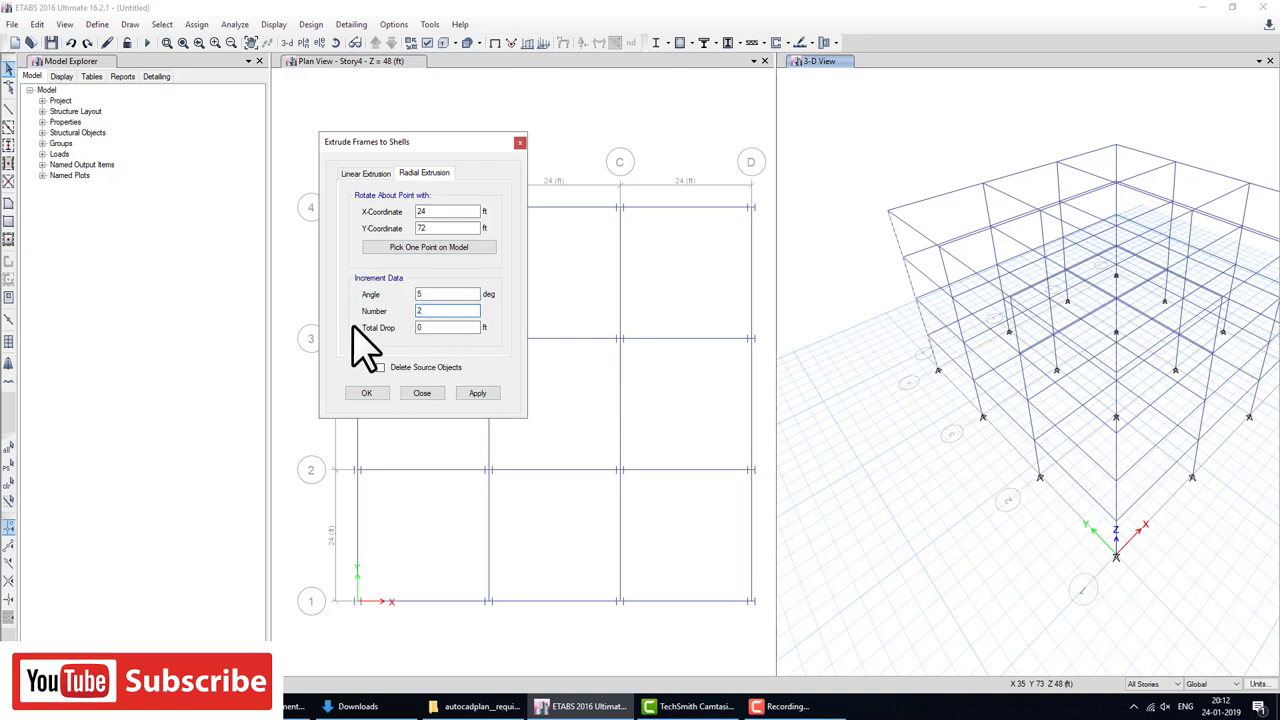
pyautogui.click(364, 392)
pyautogui.press('Escape')
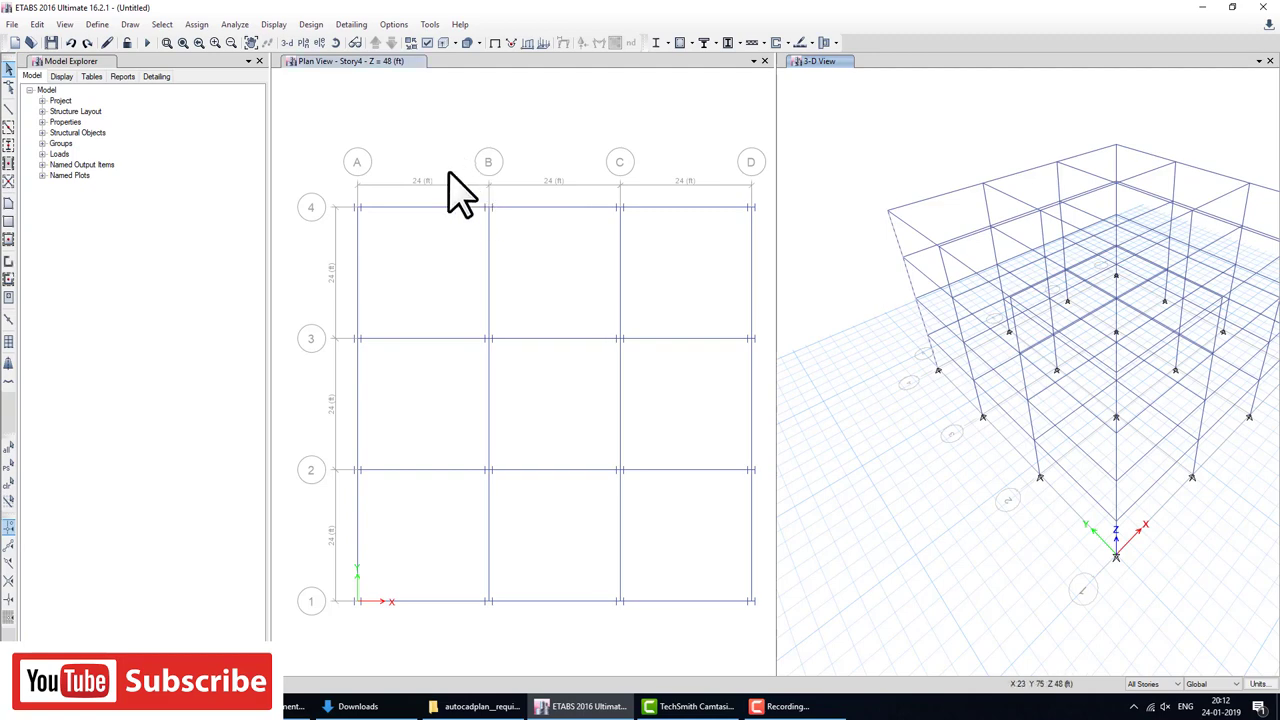
# Reopen Extrude Frames to Shells on the Radial Extrusion tab.
pyautogui.click(37, 24)
pyautogui.moveTo(64, 252)
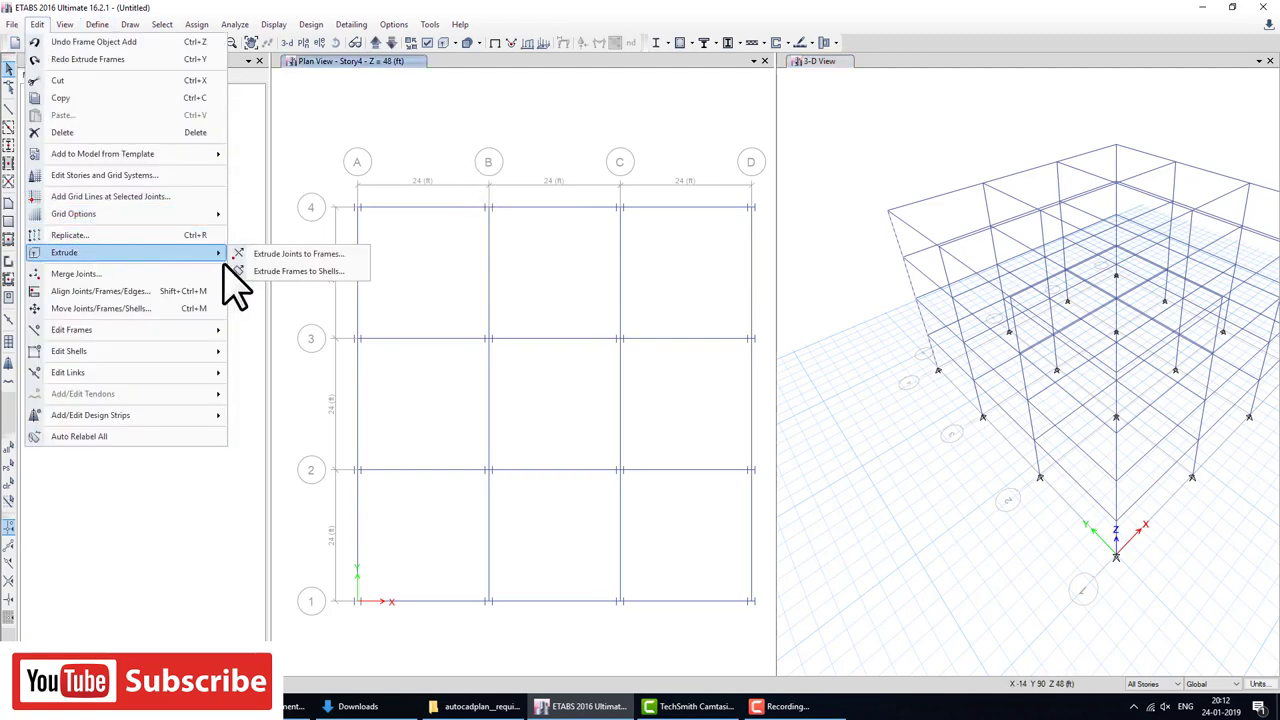
pyautogui.click(265, 271)
pyautogui.click(430, 175)
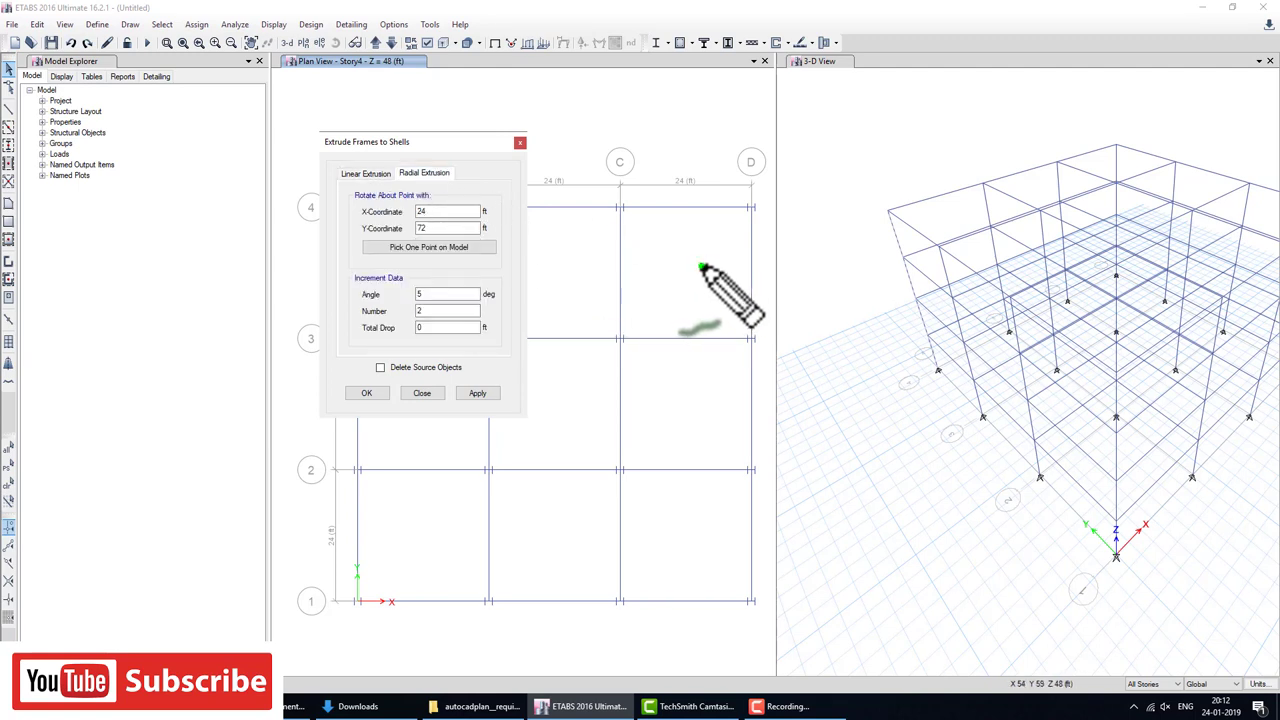
# Sketch the rotation centre, the frame to extrude and its rotation arc on the plan.
pyautogui.moveTo(487, 245); pyautogui.dragTo(697, 236)
pyautogui.click(704, 266)
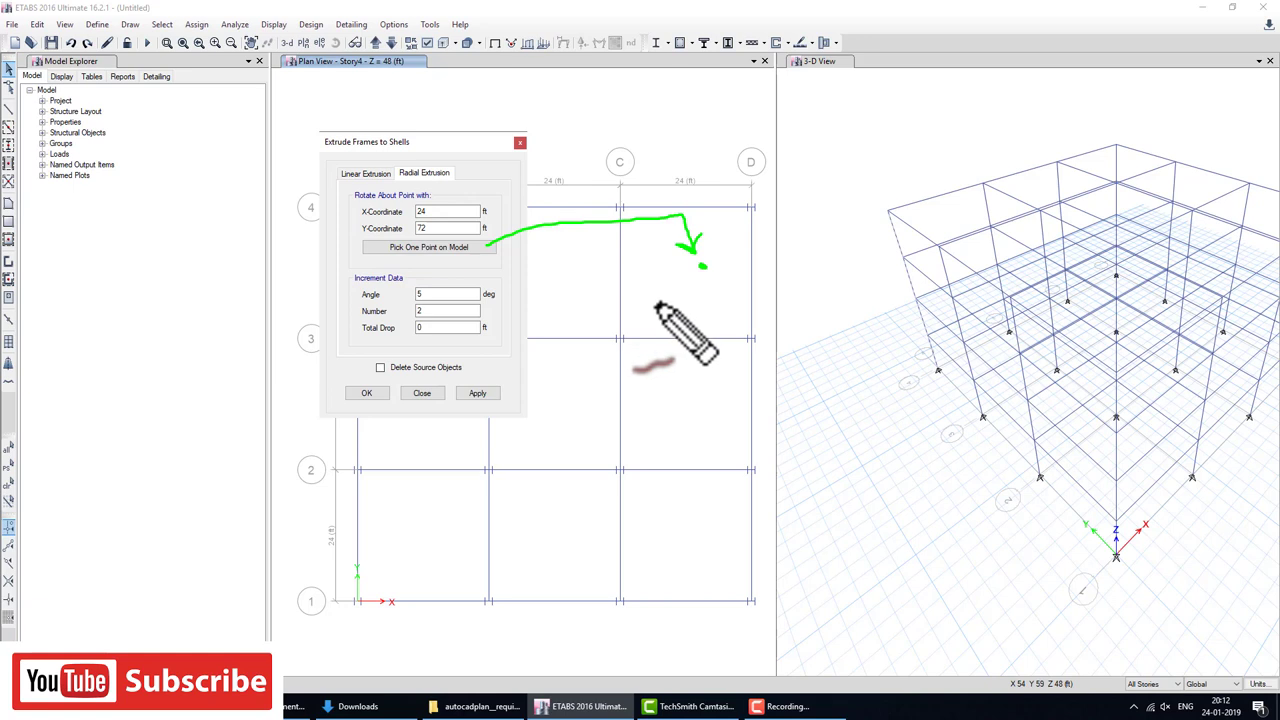
pyautogui.moveTo(650, 302); pyautogui.dragTo(712, 302)
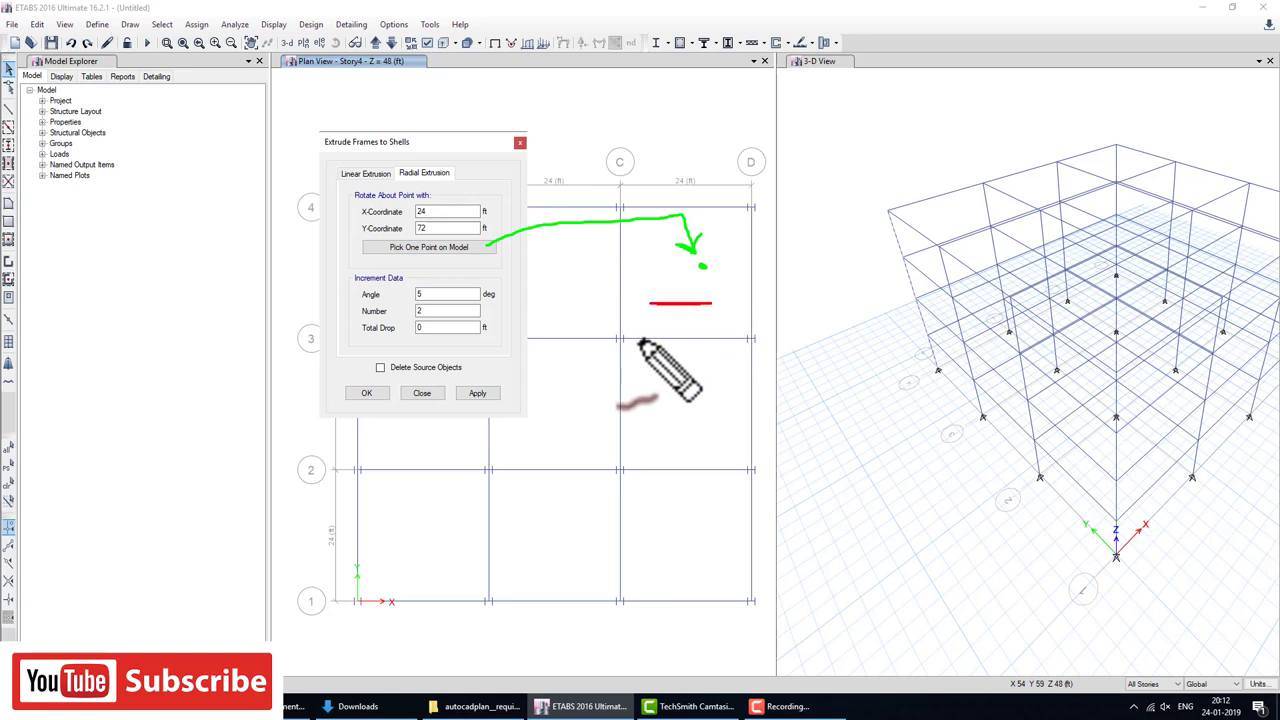
pyautogui.moveTo(652, 342); pyautogui.dragTo(663, 316)
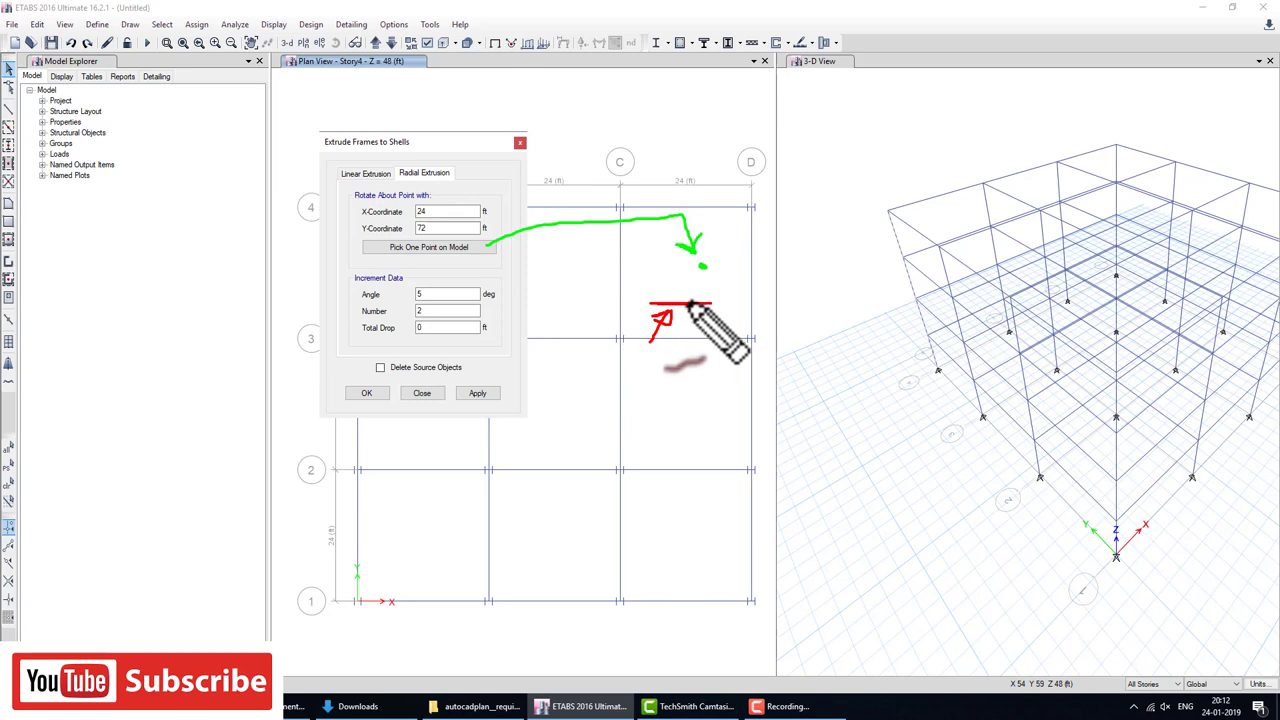
pyautogui.moveTo(630, 300)
pyautogui.mouseDown()
pyautogui.moveTo(743, 228)
pyautogui.moveTo(627, 320)
pyautogui.moveTo(640, 324)
pyautogui.mouseUp()
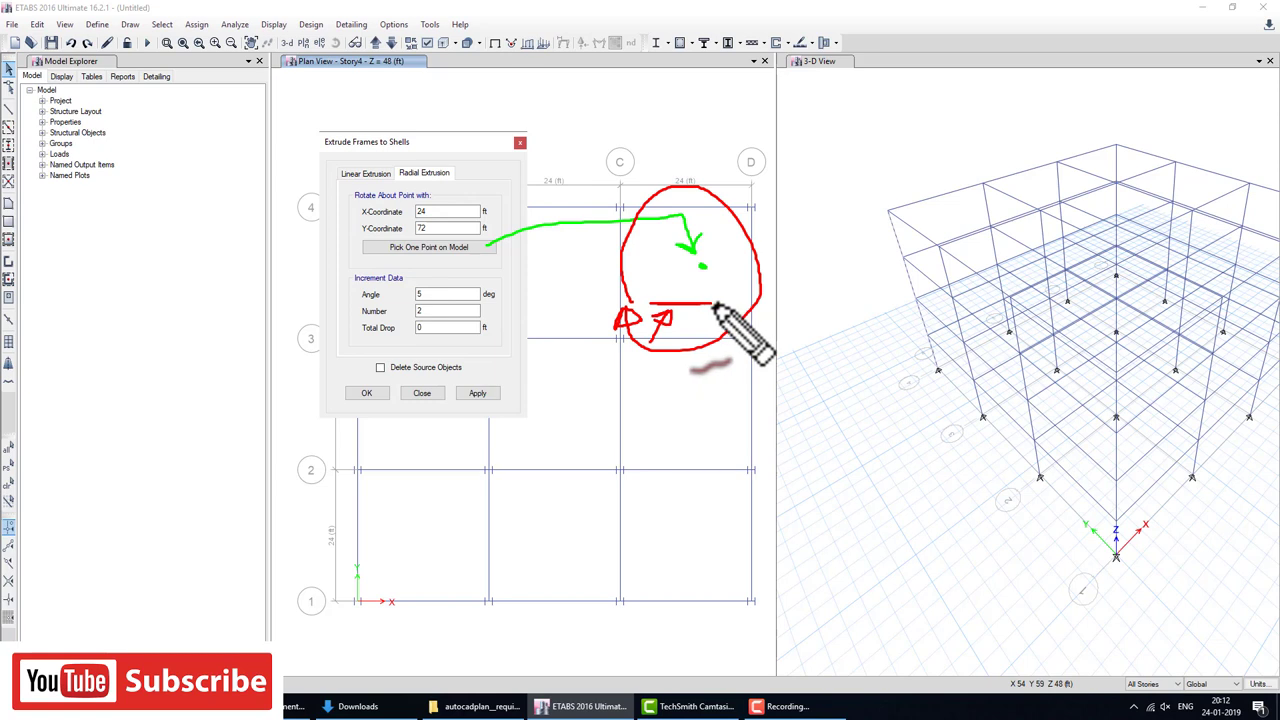
pyautogui.moveTo(749, 283); pyautogui.dragTo(714, 303)
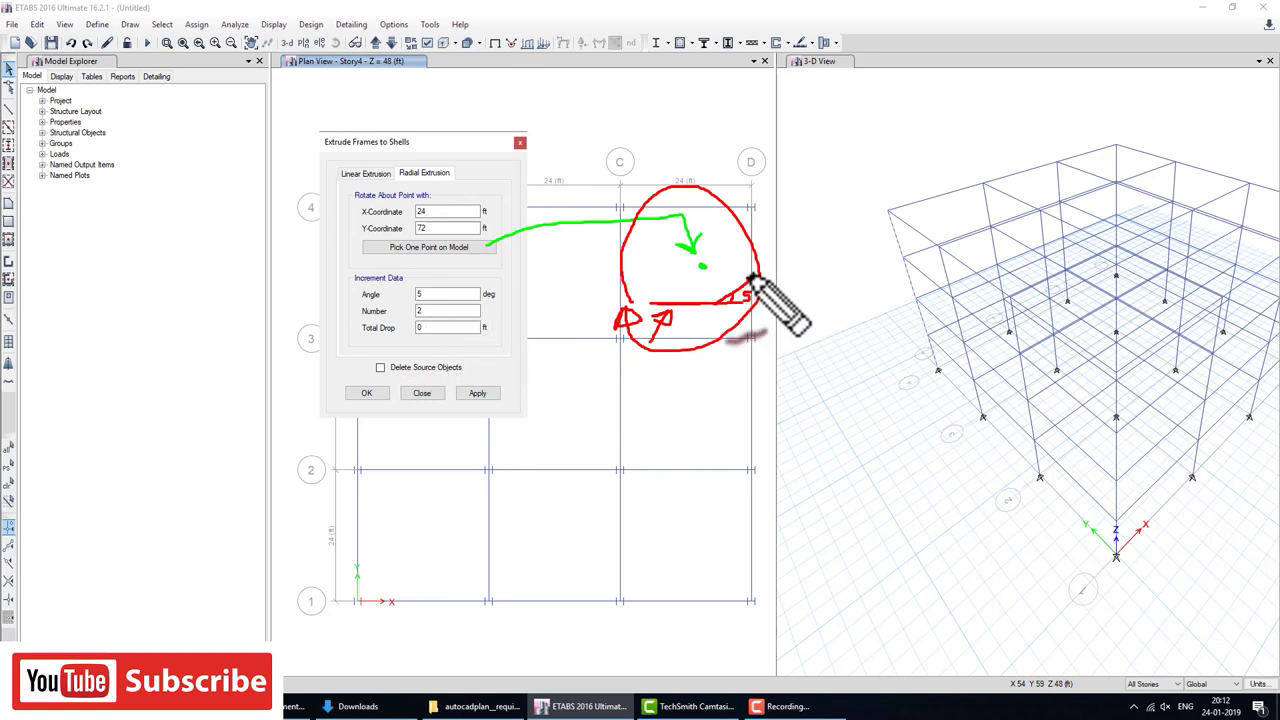
pyautogui.moveTo(749, 280); pyautogui.dragTo(753, 238)
pyautogui.moveTo(745, 283)
pyautogui.mouseDown()
pyautogui.moveTo(766, 262)
pyautogui.moveTo(738, 302)
pyautogui.mouseUp()
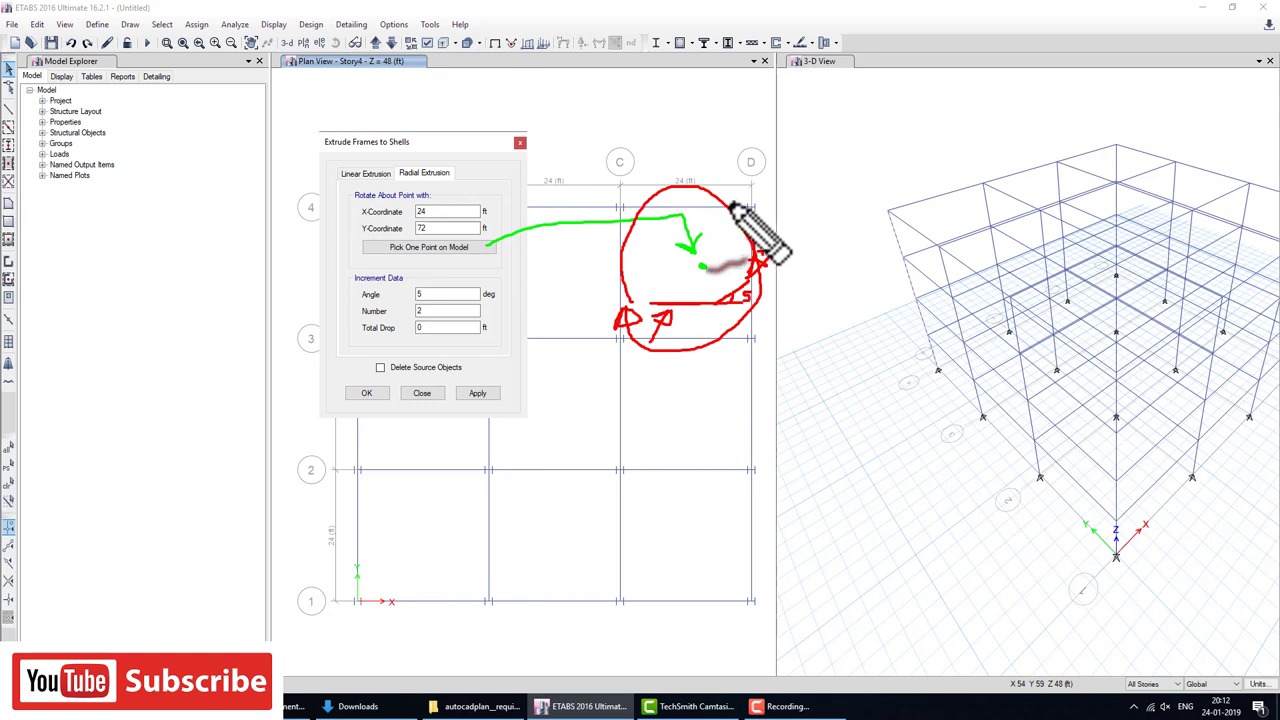
pyautogui.moveTo(740, 200); pyautogui.dragTo(712, 185)
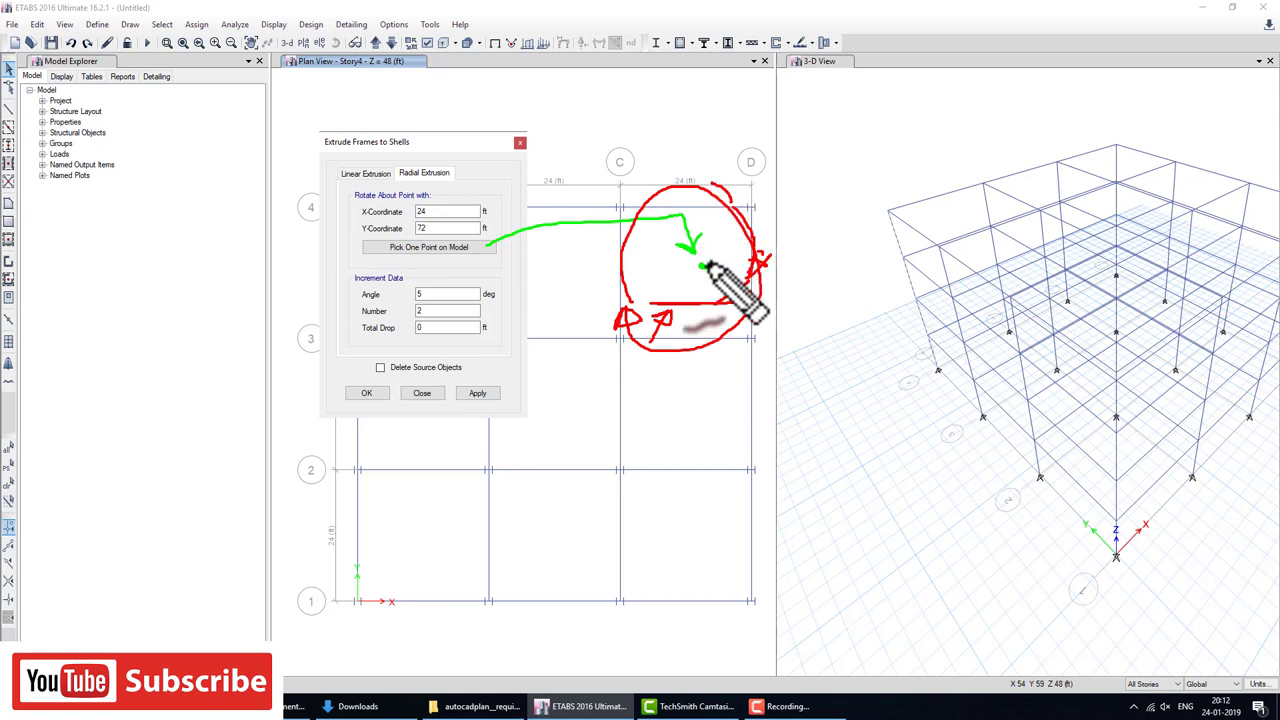
pyautogui.moveTo(703, 265); pyautogui.dragTo(750, 248)
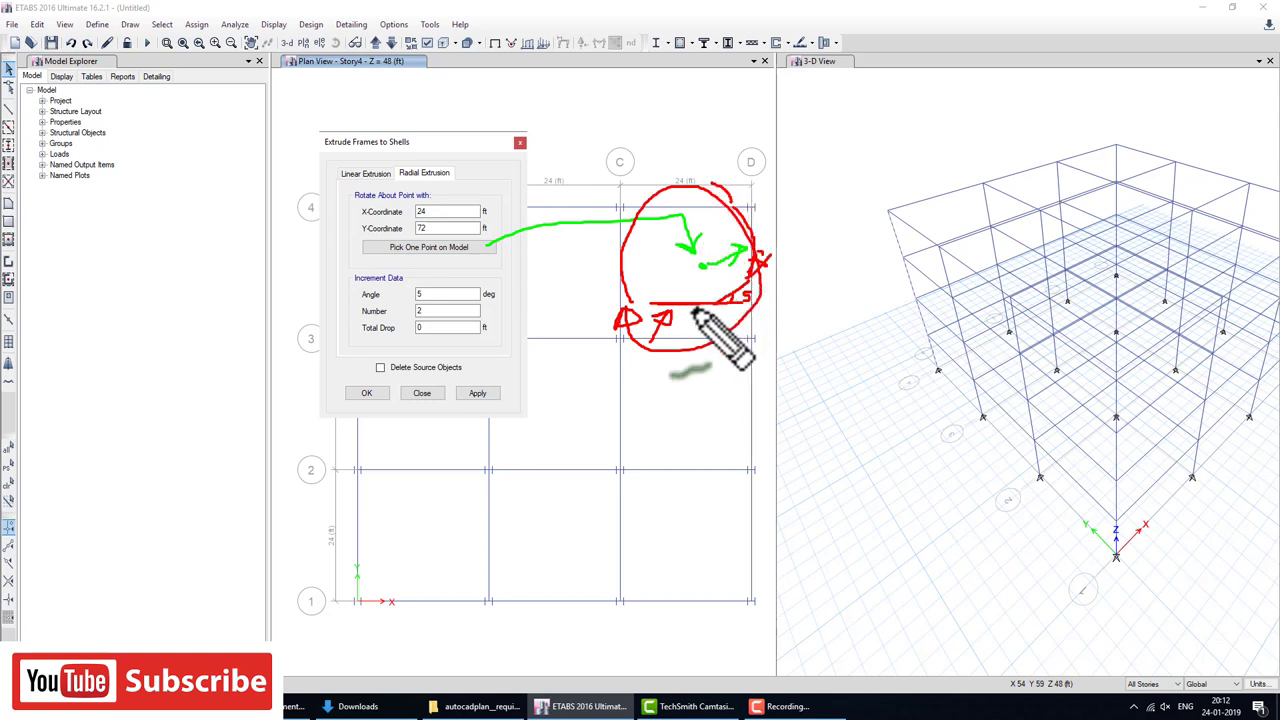
pyautogui.press('Escape')
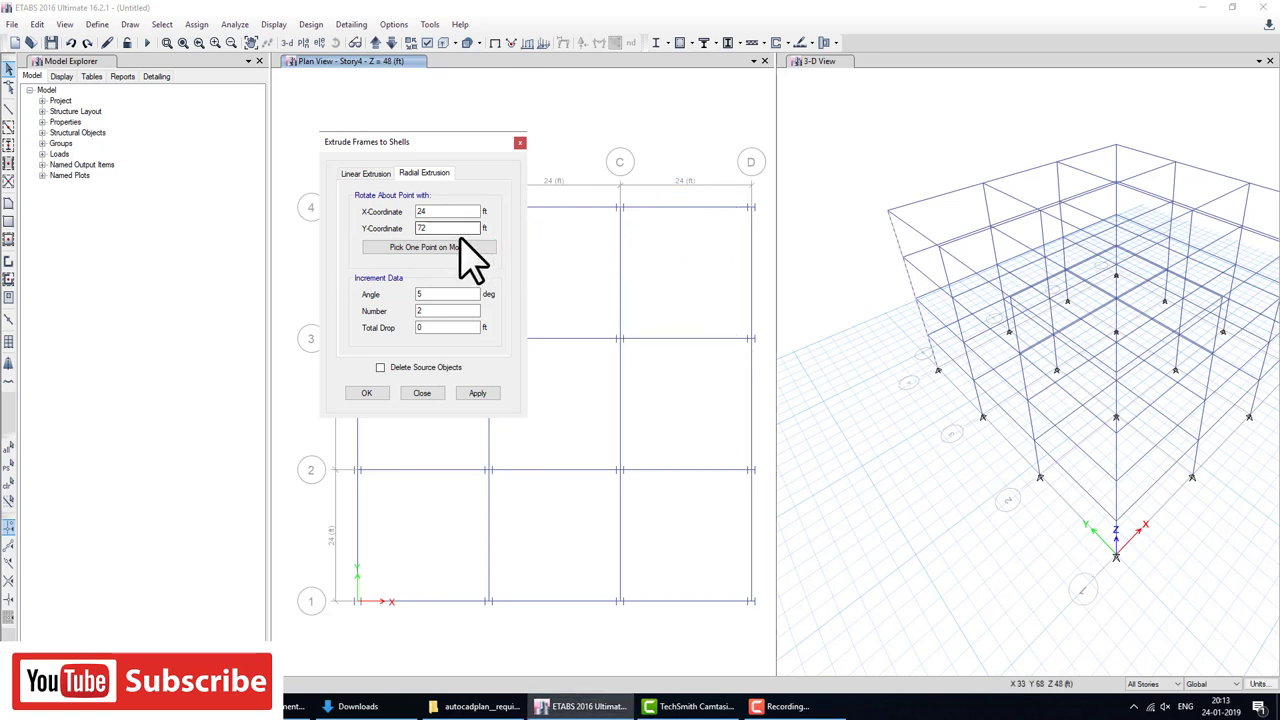
# Re-pick the rotation centre at X 24, Y 72 and preview the curved shell extrusion.
pyautogui.click(466, 255)
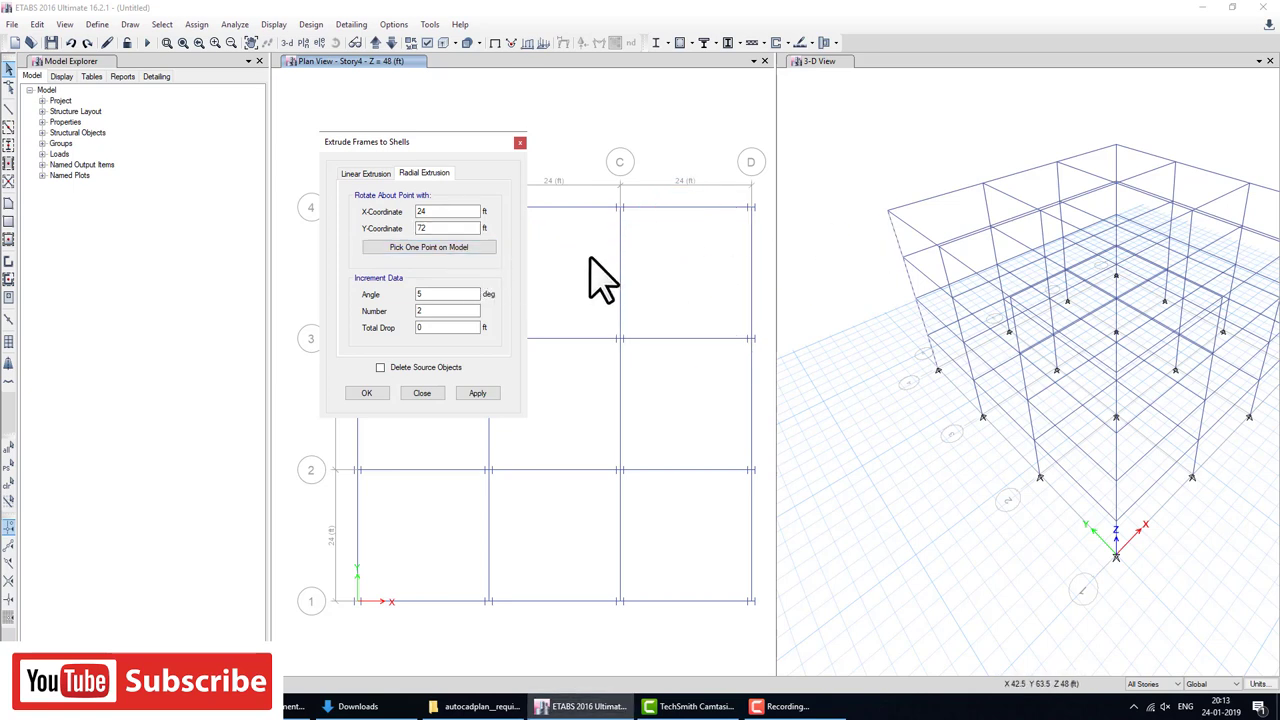
pyautogui.click(897, 238)
pyautogui.hotkey('ctrl', 'shift', 'd')
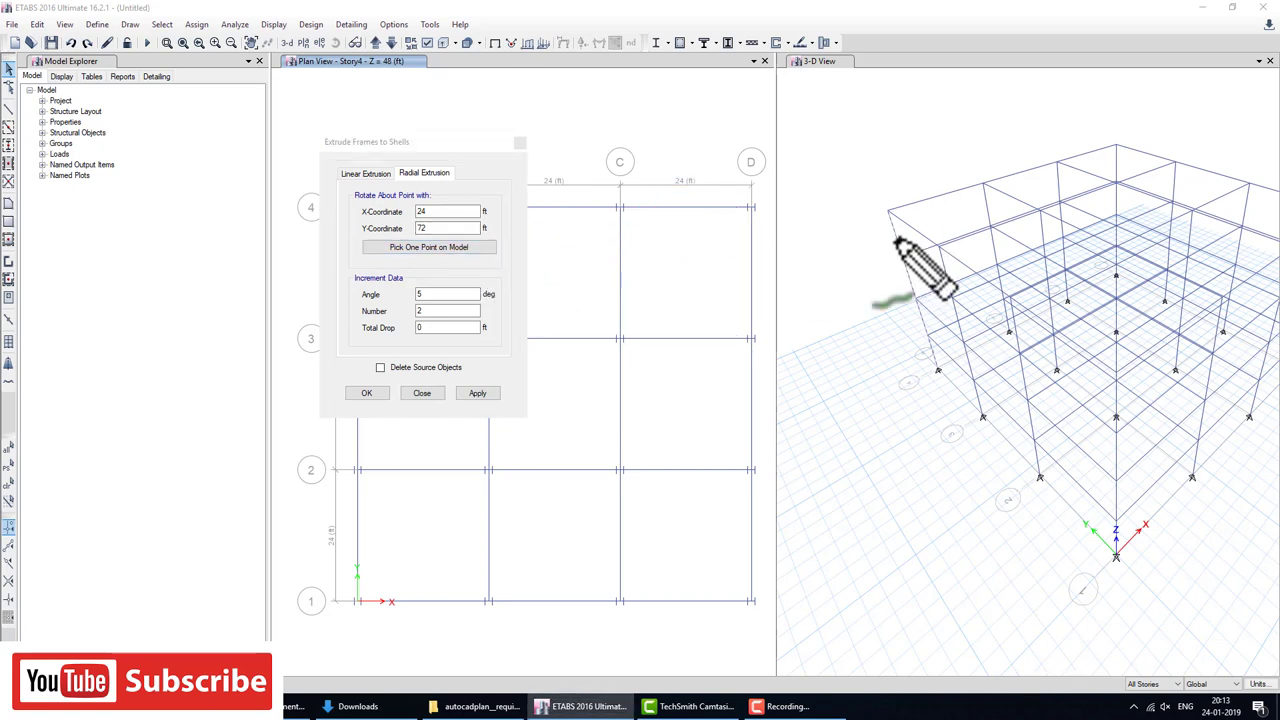
pyautogui.moveTo(890, 212); pyautogui.dragTo(913, 345)
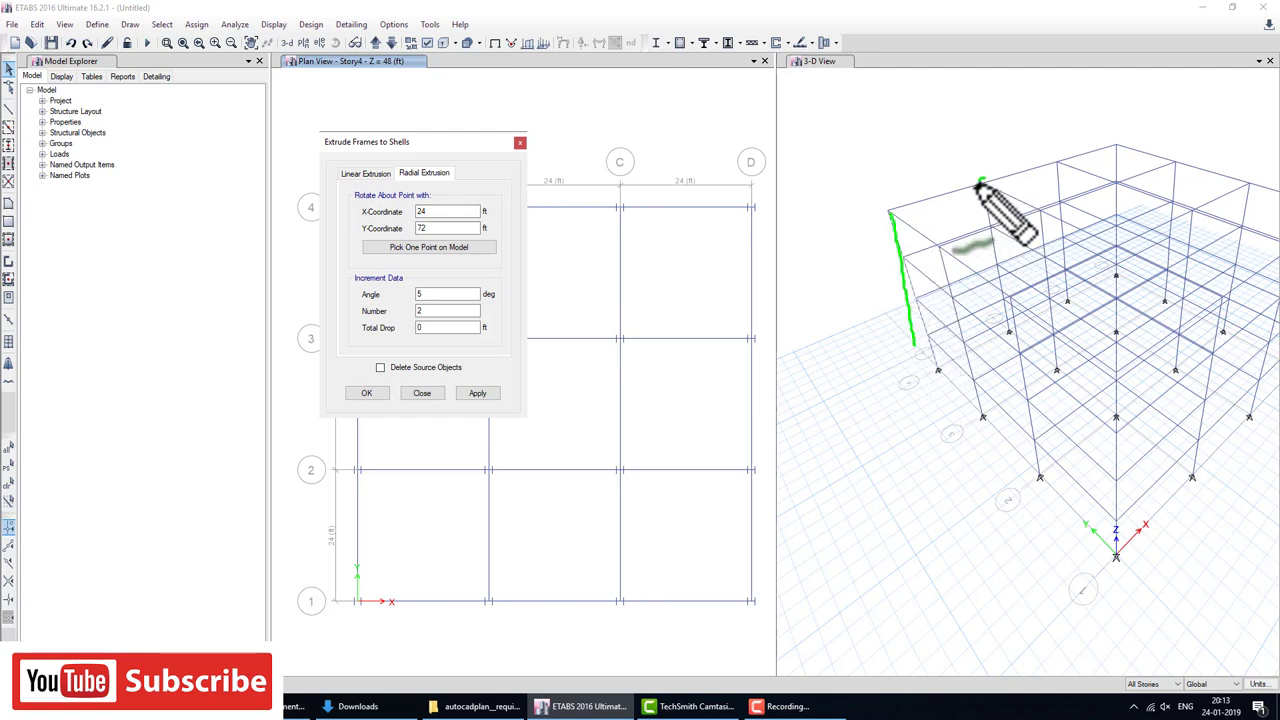
pyautogui.moveTo(981, 183); pyautogui.dragTo(975, 187)
pyautogui.press('Escape')
pyautogui.write('10')
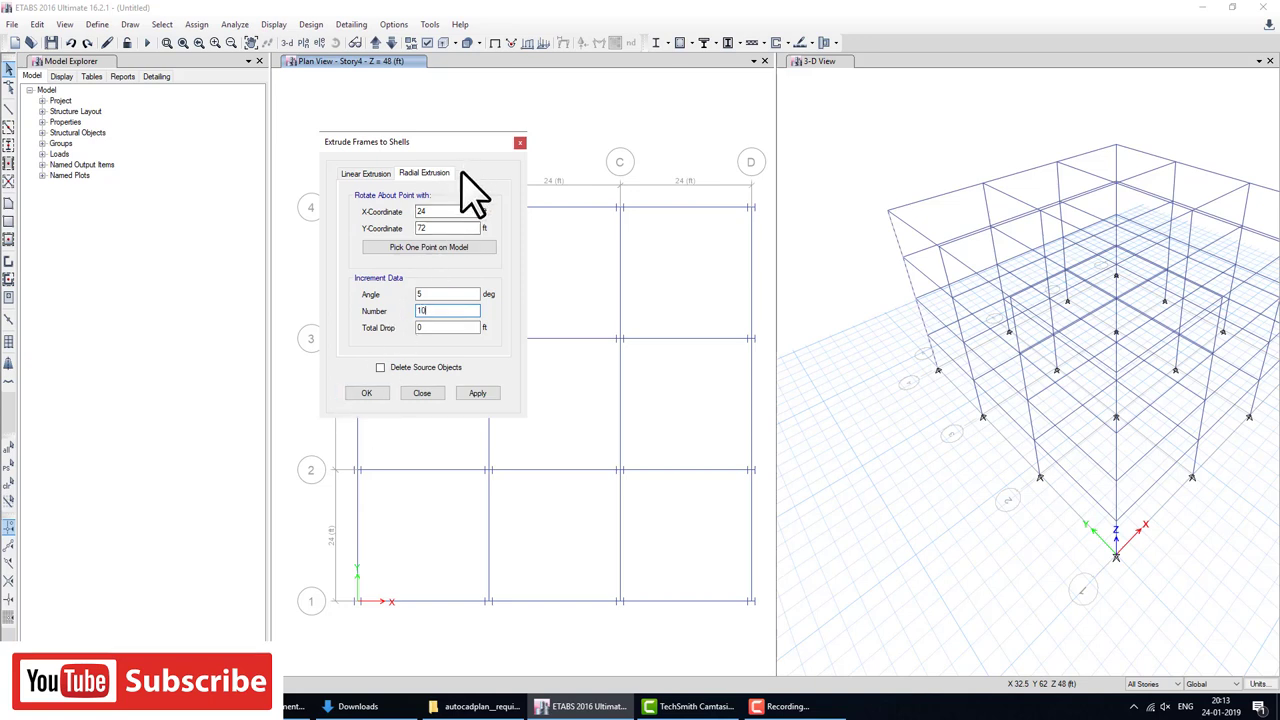
pyautogui.click(420, 249)
pyautogui.click(979, 186)
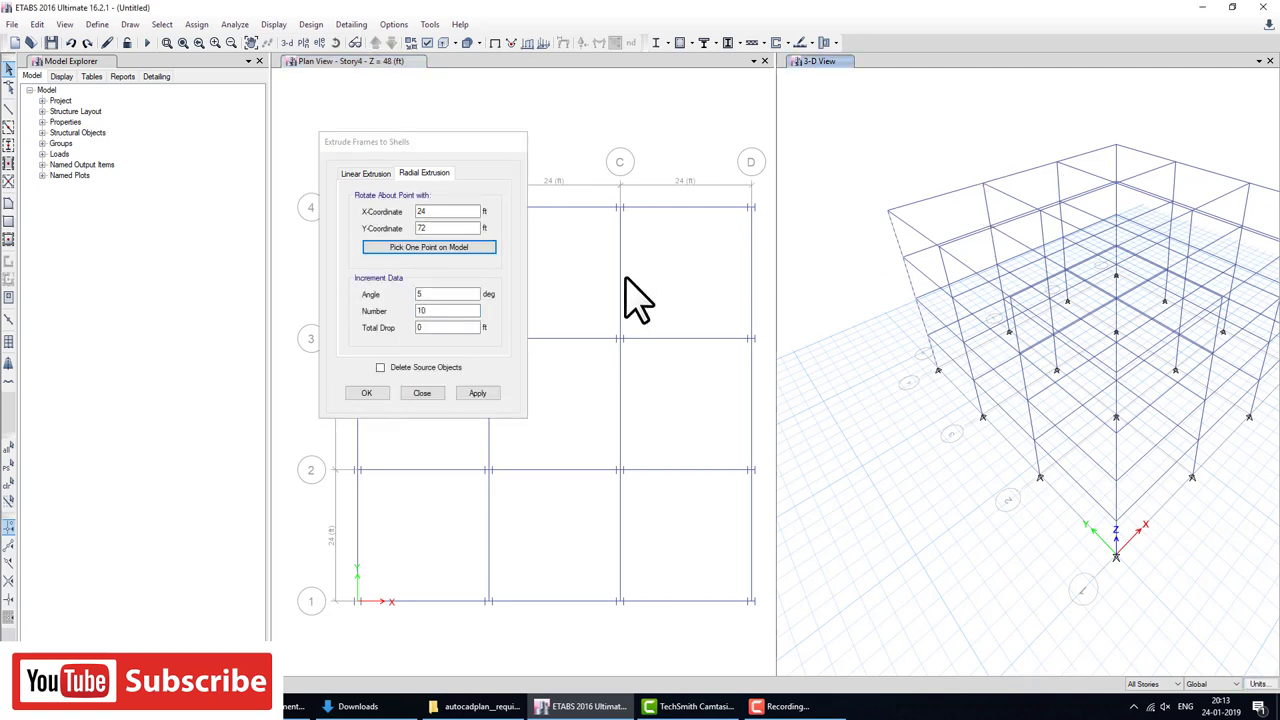
pyautogui.click(377, 393)
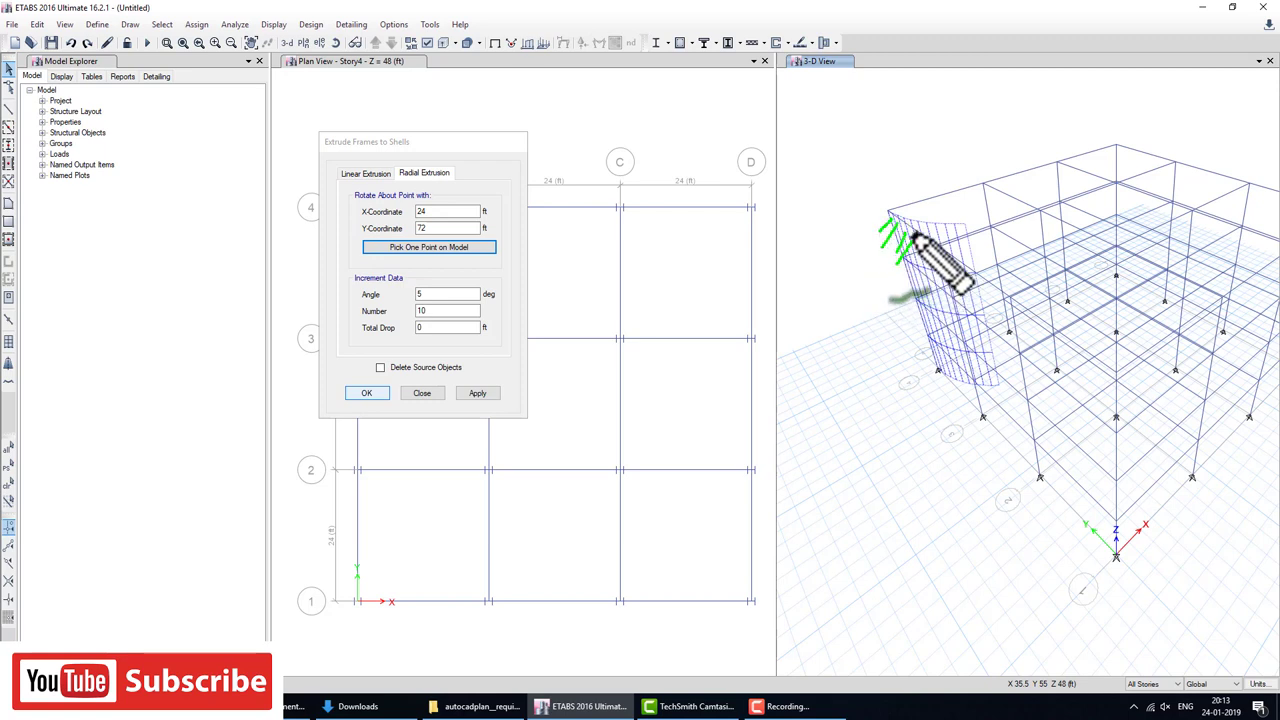
# Set Number to 72 (360/5) with zero drop for a full 360° sweep at 5° steps.
pyautogui.moveTo(957, 228)
pyautogui.mouseDown()
pyautogui.moveTo(1049, 214)
pyautogui.moveTo(1060, 140)
pyautogui.moveTo(943, 129)
pyautogui.moveTo(883, 190)
pyautogui.mouseUp()
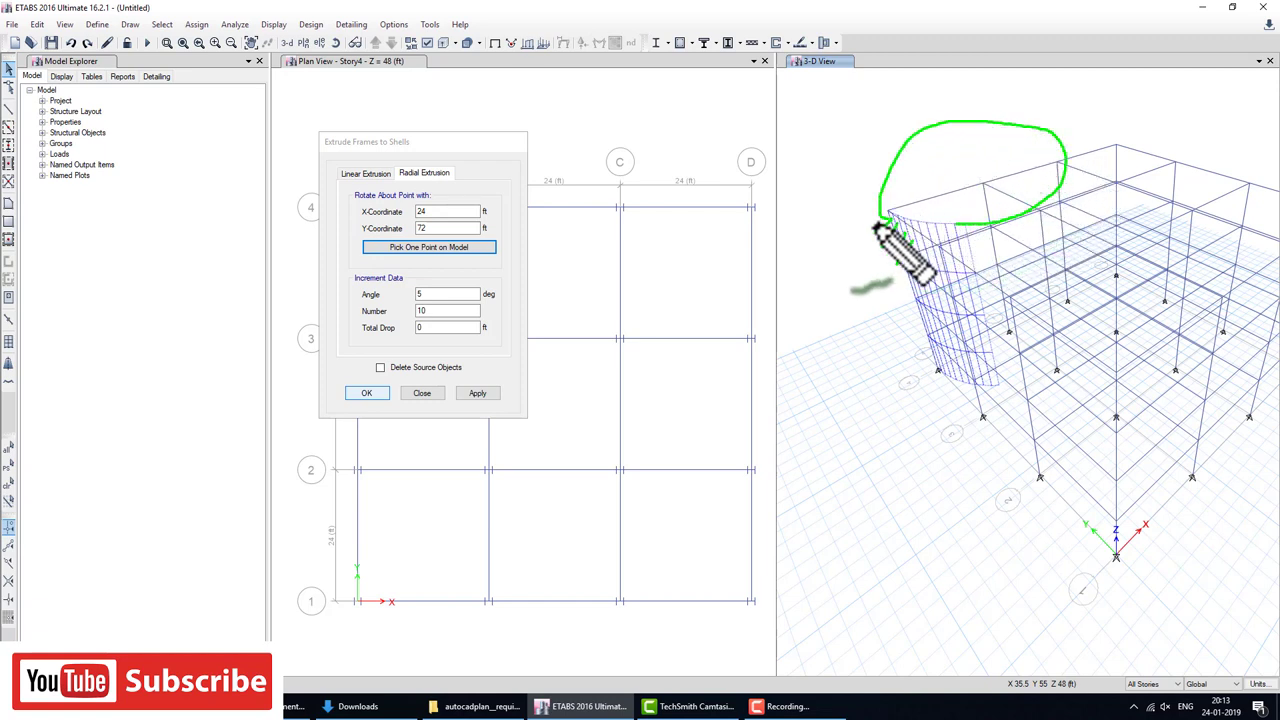
pyautogui.press('Escape')
pyautogui.click(441, 306)
pyautogui.write('50')
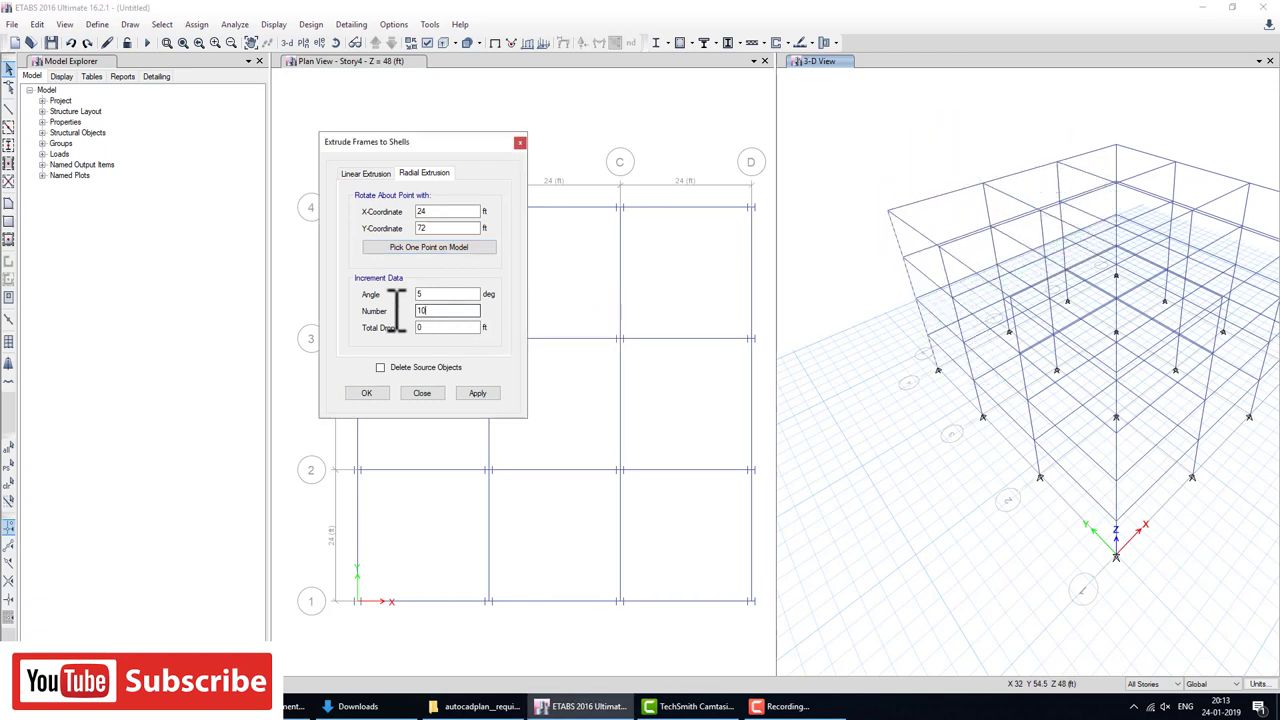
pyautogui.click(367, 393)
pyautogui.click(369, 393)
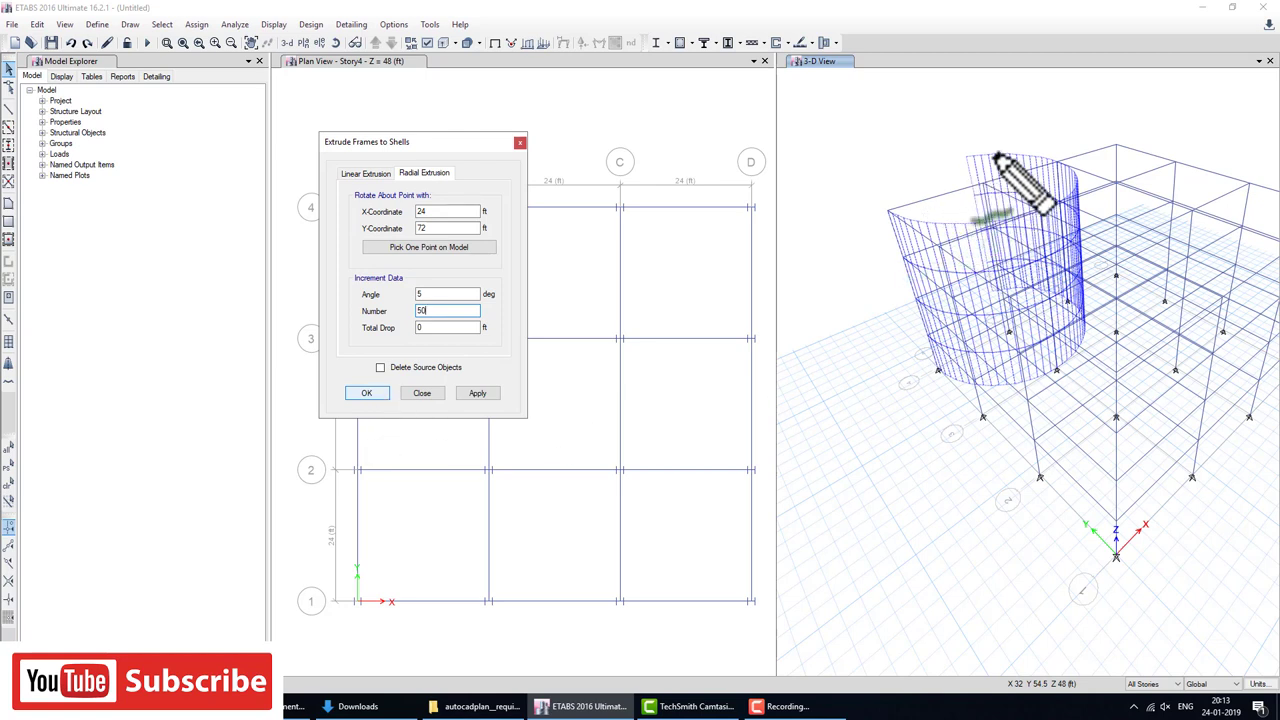
pyautogui.moveTo(995, 154); pyautogui.dragTo(905, 217)
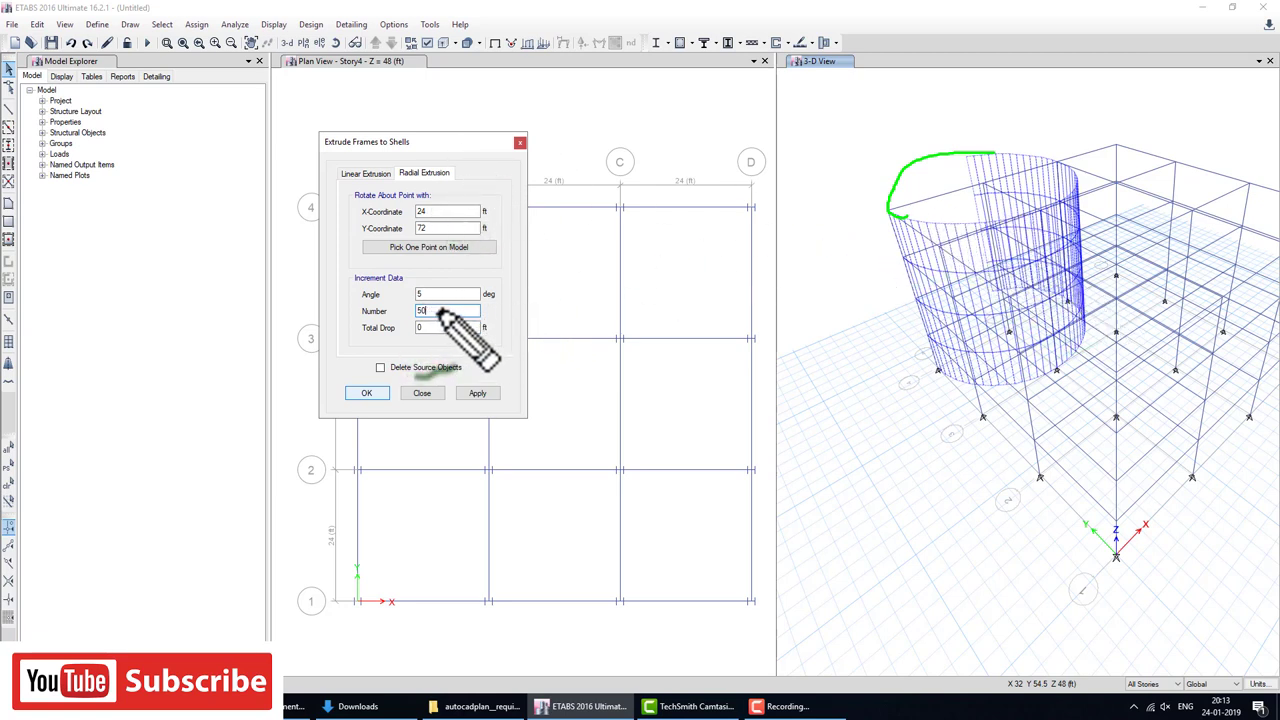
pyautogui.press('Escape')
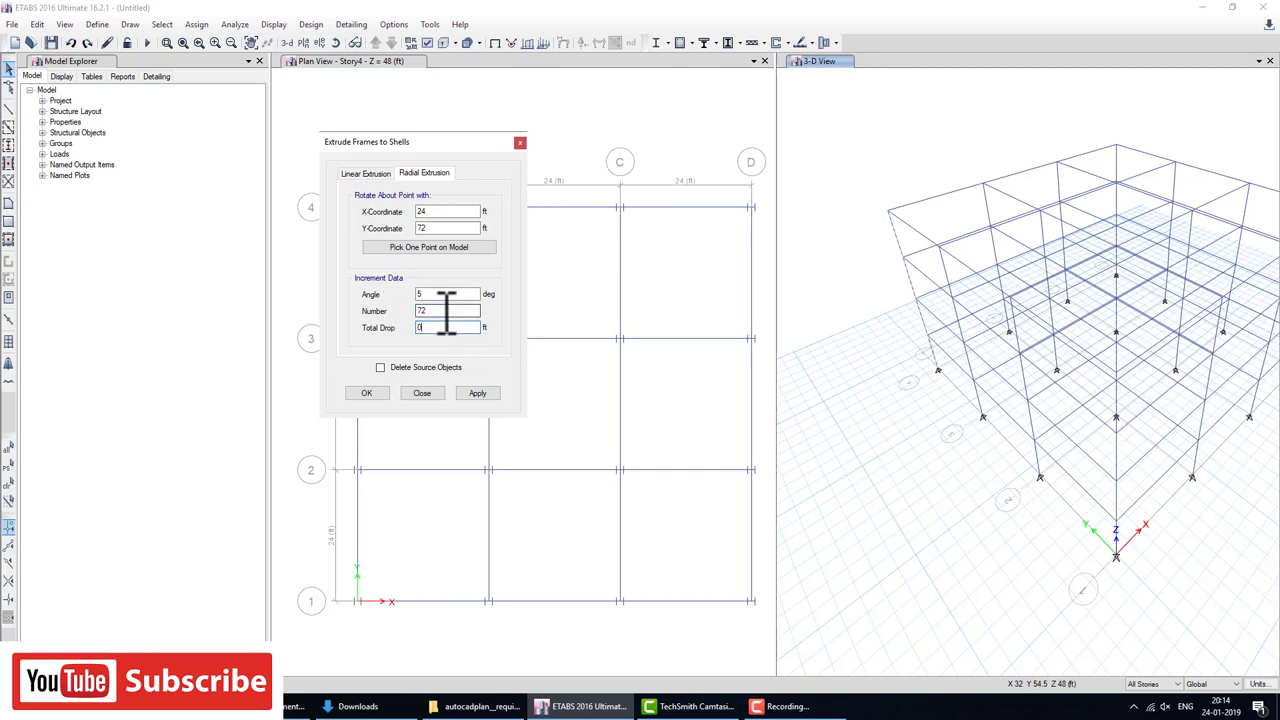
# Preview the 72-increment radial sweep, inspect it, and build the full 360° cylinder about (24, 72).
pyautogui.click(372, 393)
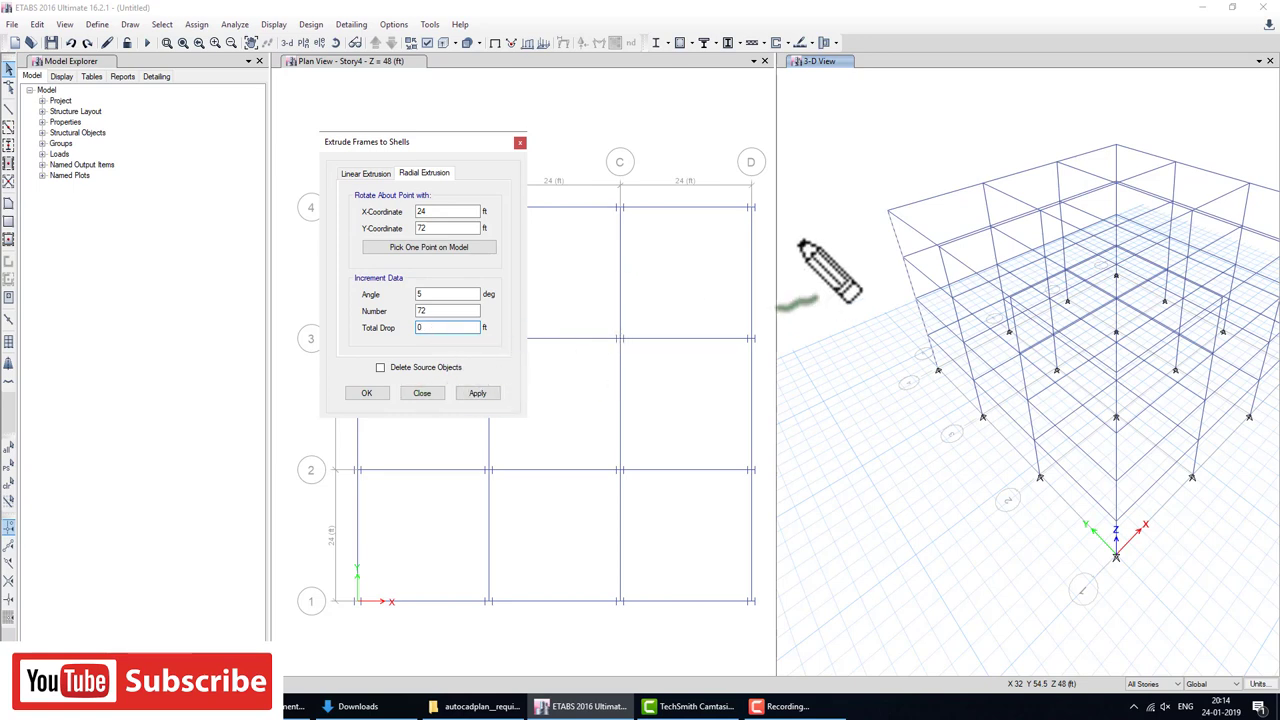
pyautogui.moveTo(718, 140)
pyautogui.mouseDown()
pyautogui.moveTo(784, 264)
pyautogui.moveTo(691, 217)
pyautogui.moveTo(711, 143)
pyautogui.mouseUp()
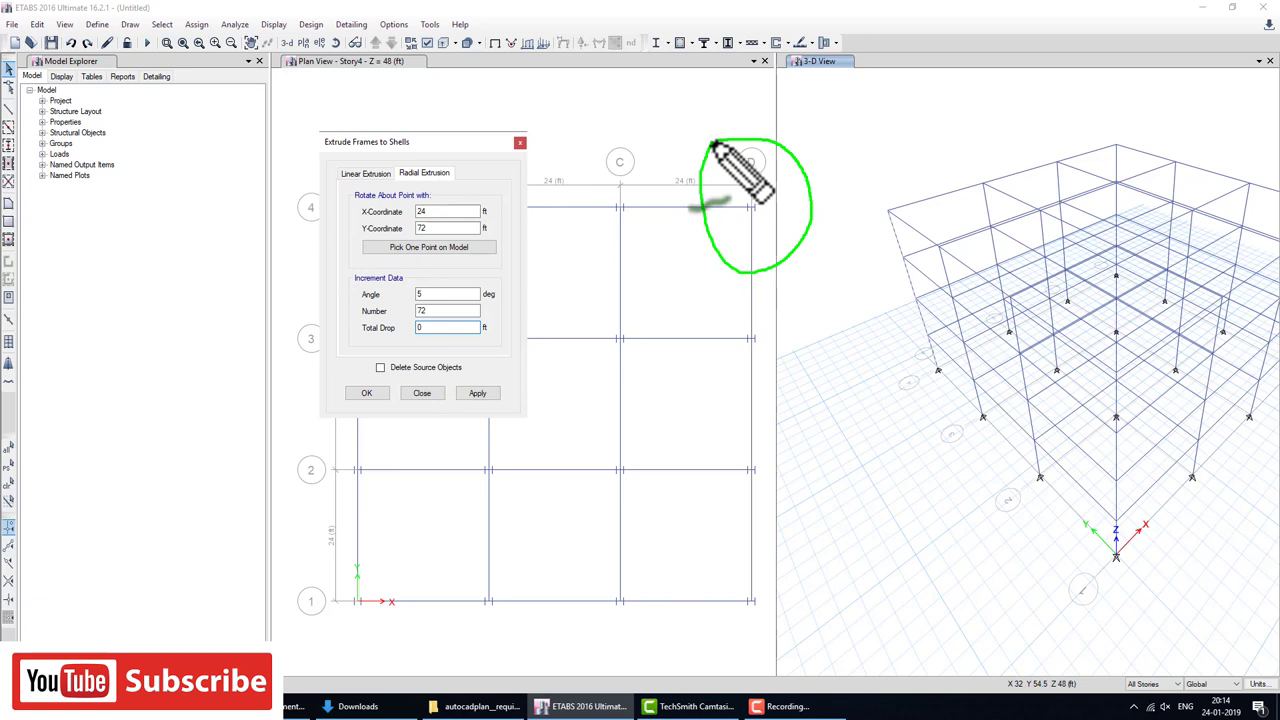
pyautogui.moveTo(876, 203); pyautogui.dragTo(871, 101)
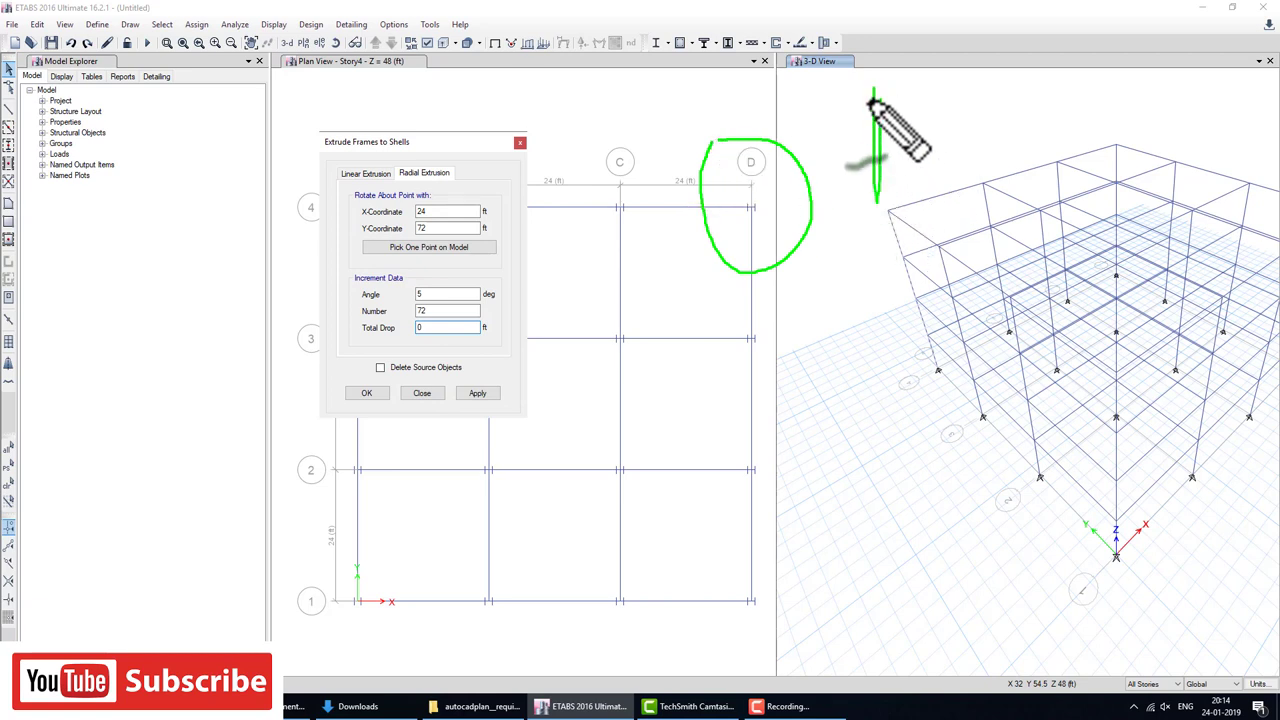
pyautogui.hotkey('ctrl', 'shift', 'd')
pyautogui.hotkey('ctrl', 'shift', 'd')
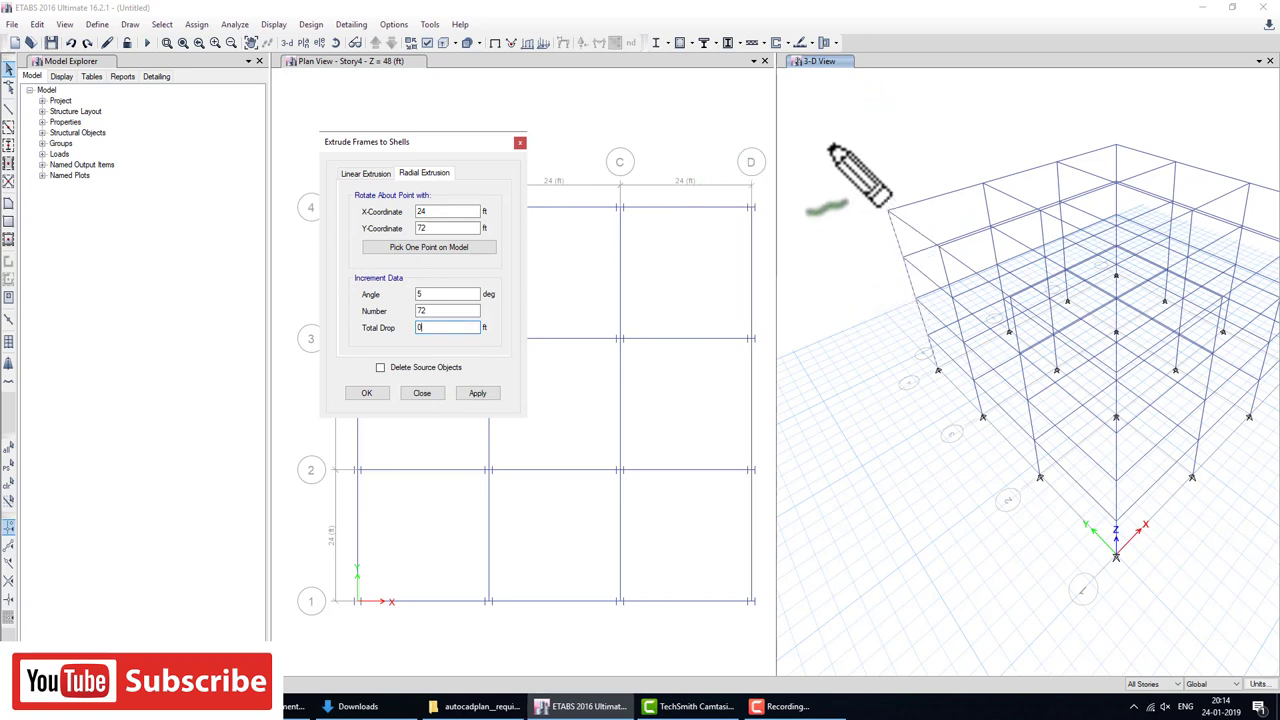
pyautogui.press('r')
pyautogui.moveTo(829, 108); pyautogui.dragTo(831, 257)
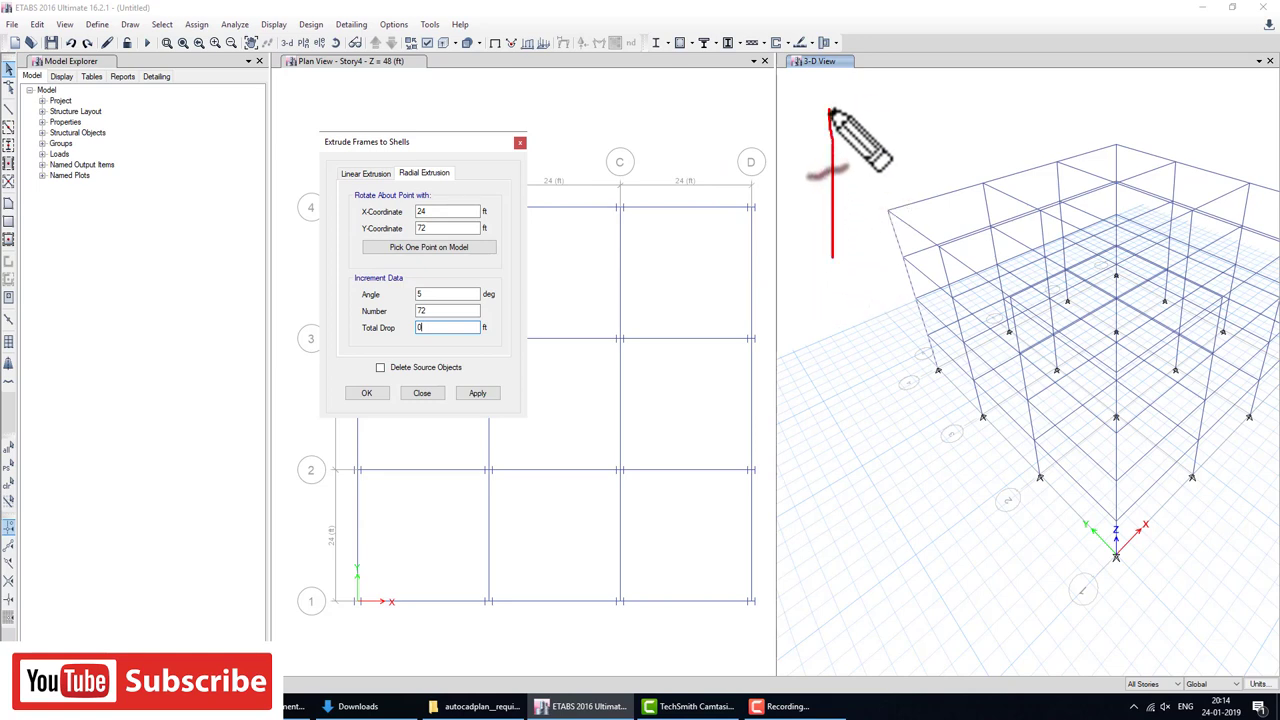
pyautogui.press('g')
pyautogui.moveTo(829, 108)
pyautogui.mouseDown()
pyautogui.moveTo(883, 157)
pyautogui.moveTo(795, 175)
pyautogui.moveTo(830, 128)
pyautogui.mouseUp()
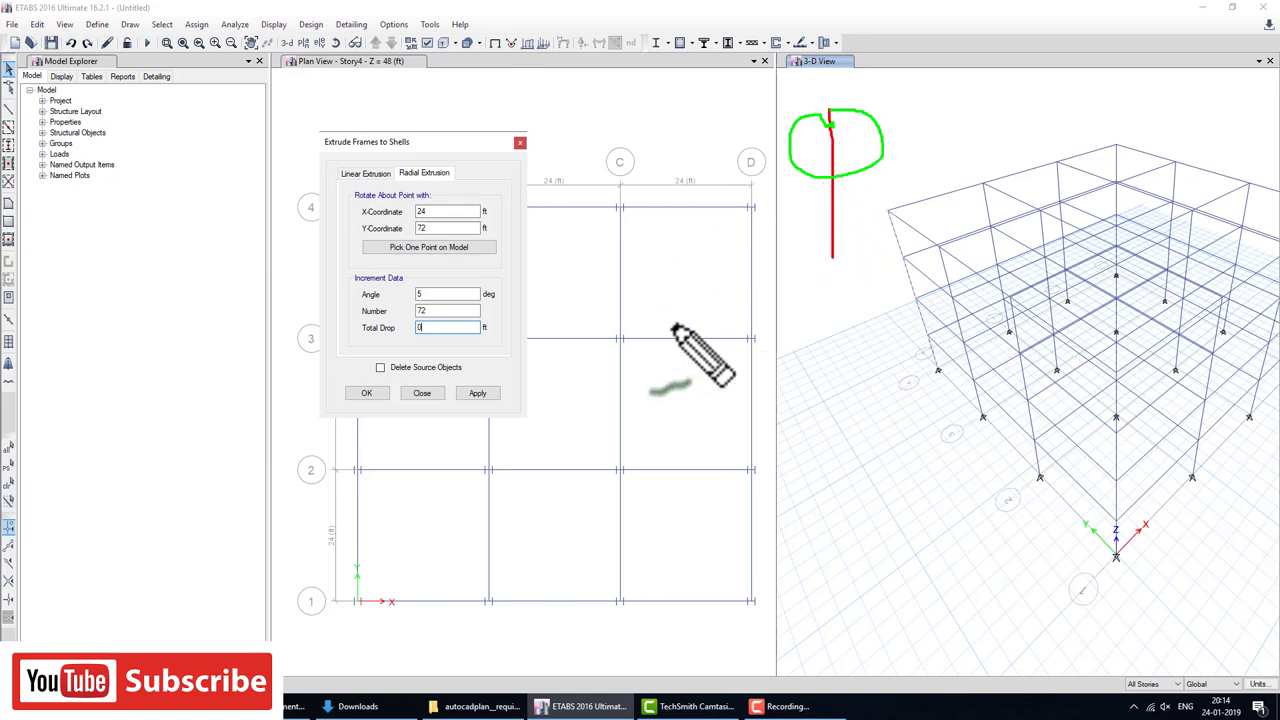
pyautogui.click(366, 393)
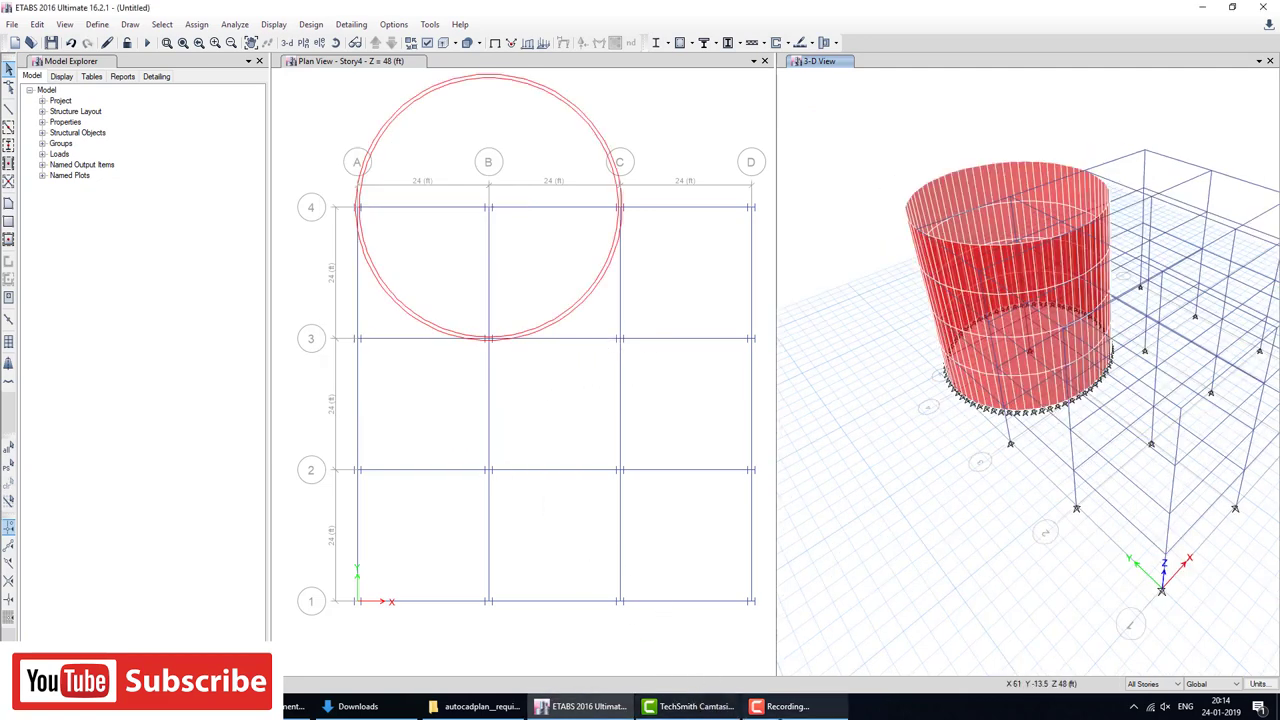
# Dismiss the save dialog without saving and undo the cylindrical shell extrusion.
pyautogui.click(785, 706)
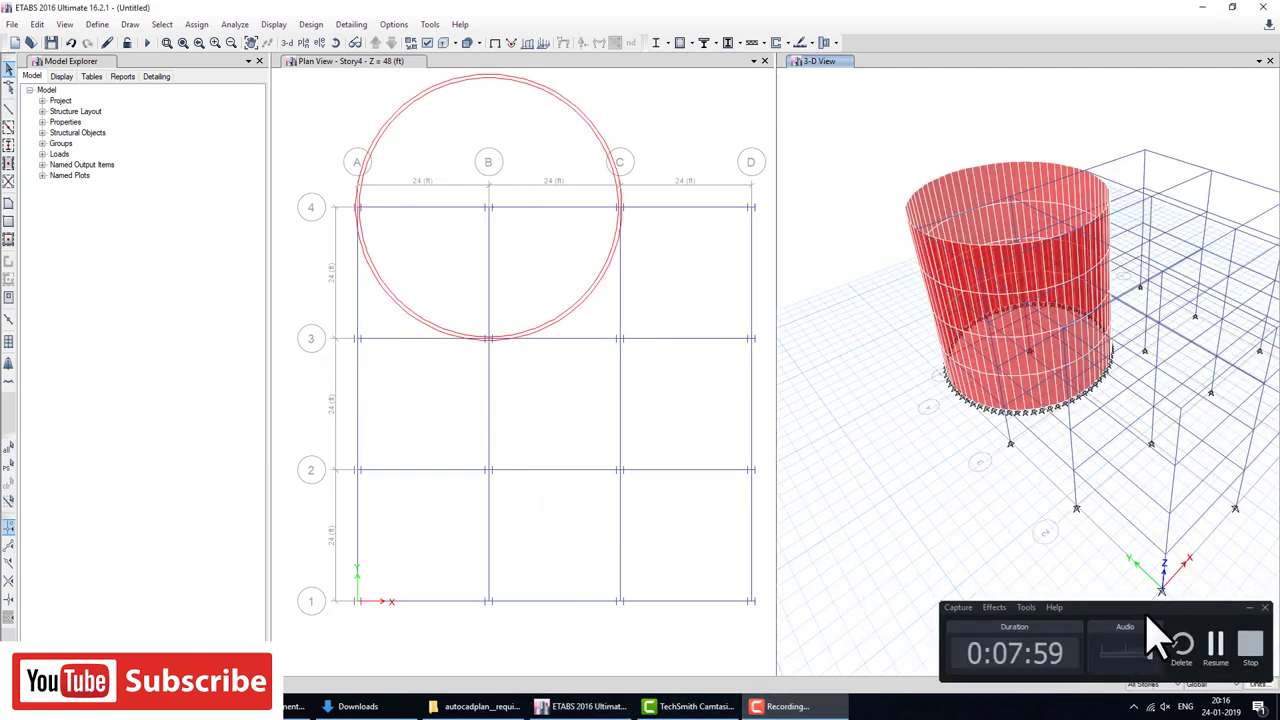
pyautogui.press('F9')
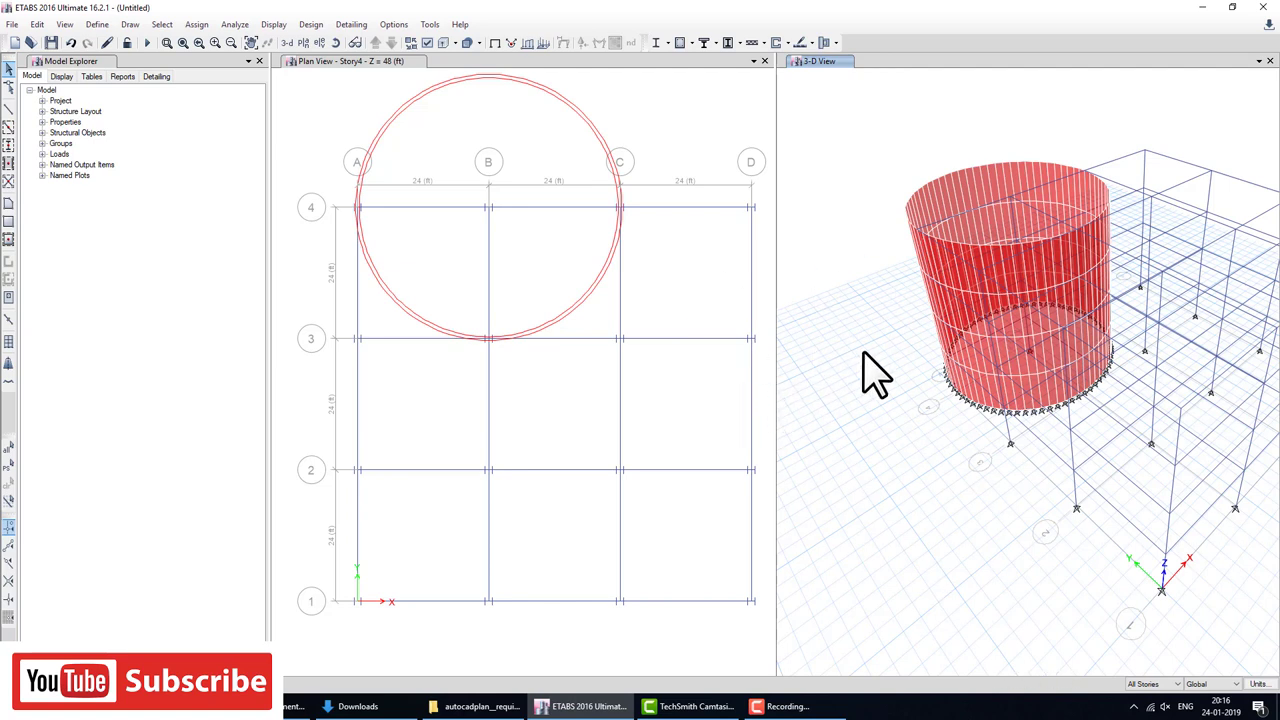
pyautogui.hotkey('ctrl', 'shift', 'd')
pyautogui.moveTo(845, 366); pyautogui.dragTo(805, 378)
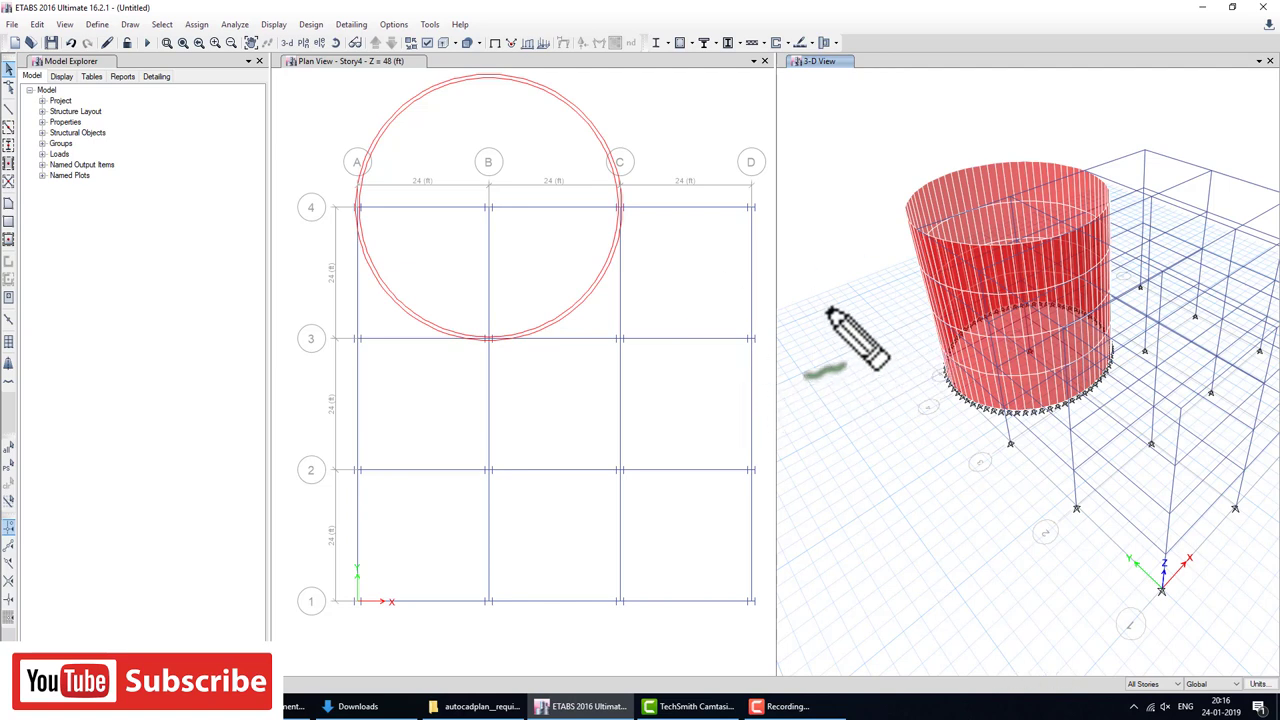
pyautogui.hotkey('ctrl', 'shift', 'd')
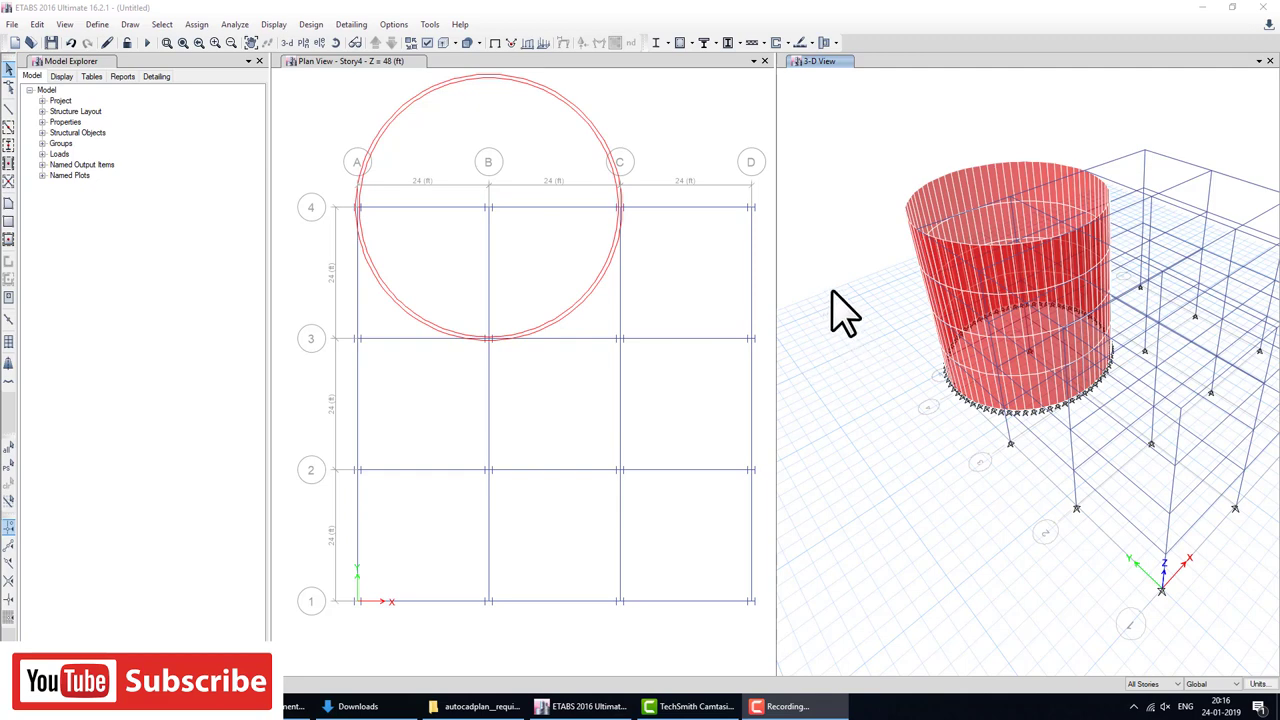
pyautogui.hotkey('ctrl', 's')
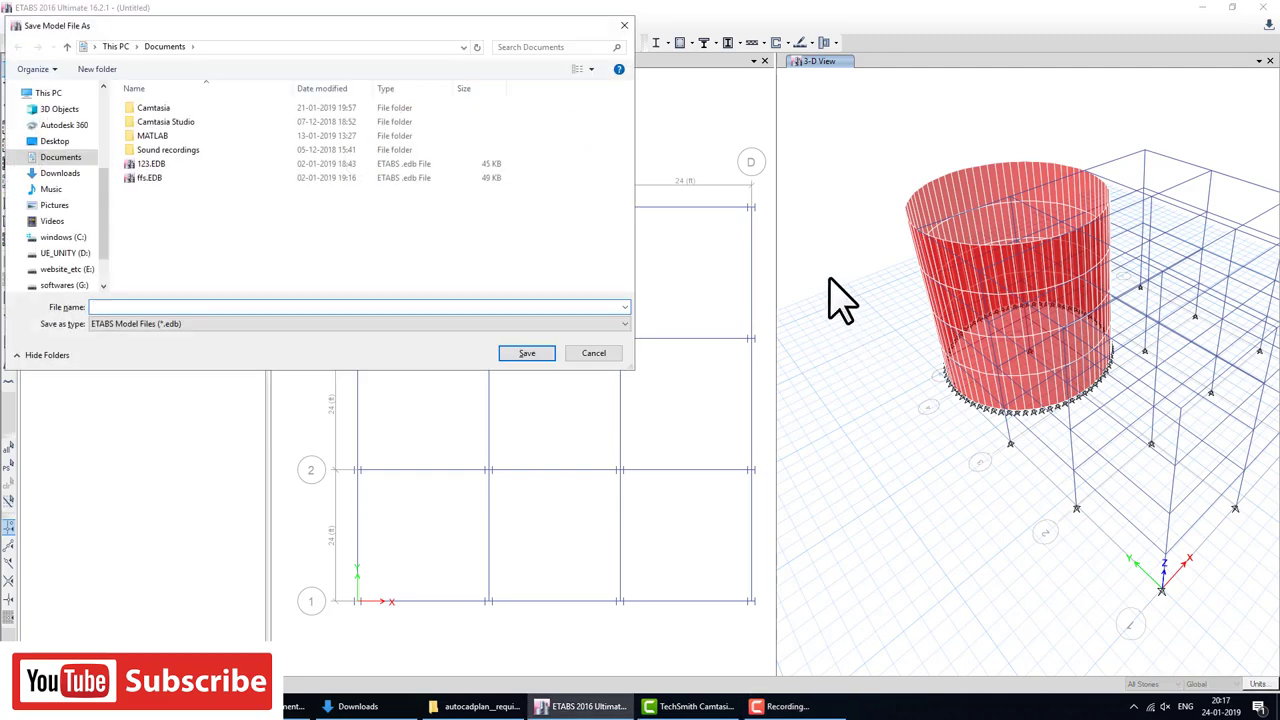
pyautogui.click(593, 353)
pyautogui.click(700, 330)
pyautogui.hotkey('ctrl', 'z')
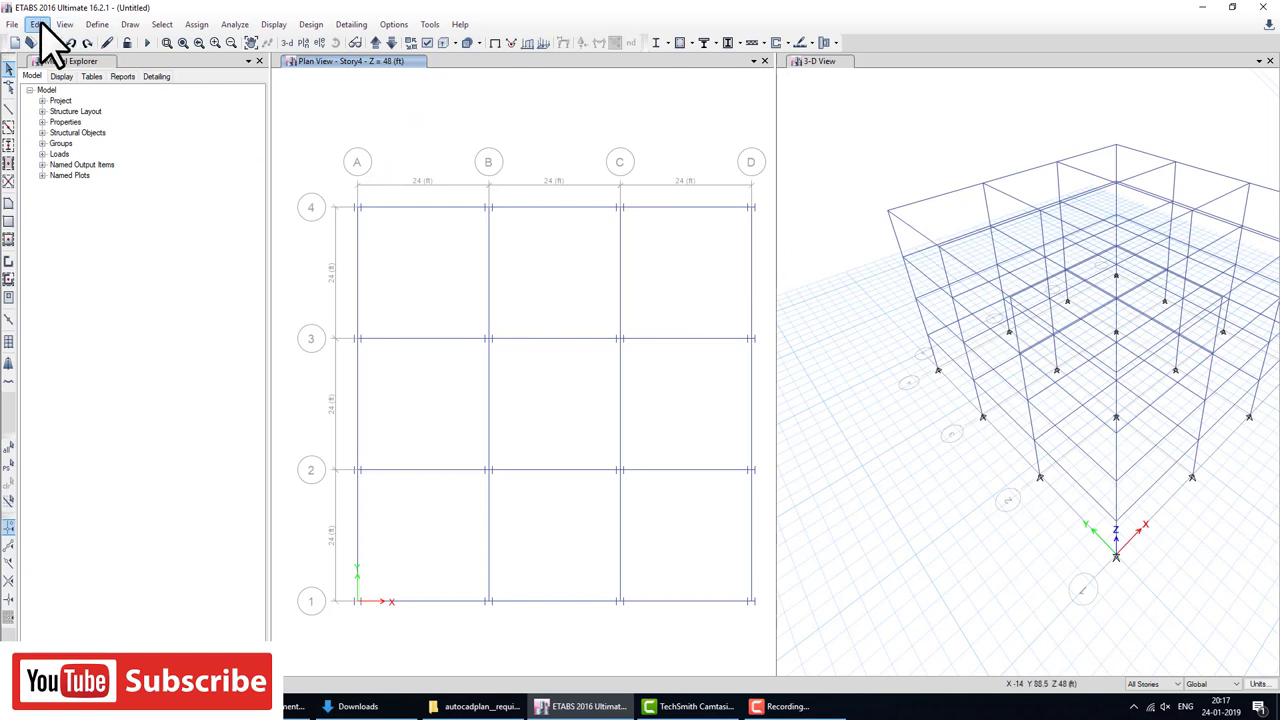
# Open Extrude Frames to Shells in radial mode with its rotation centre at point (24, 72).
pyautogui.click(38, 24)
pyautogui.moveTo(112, 262)
pyautogui.click(322, 270)
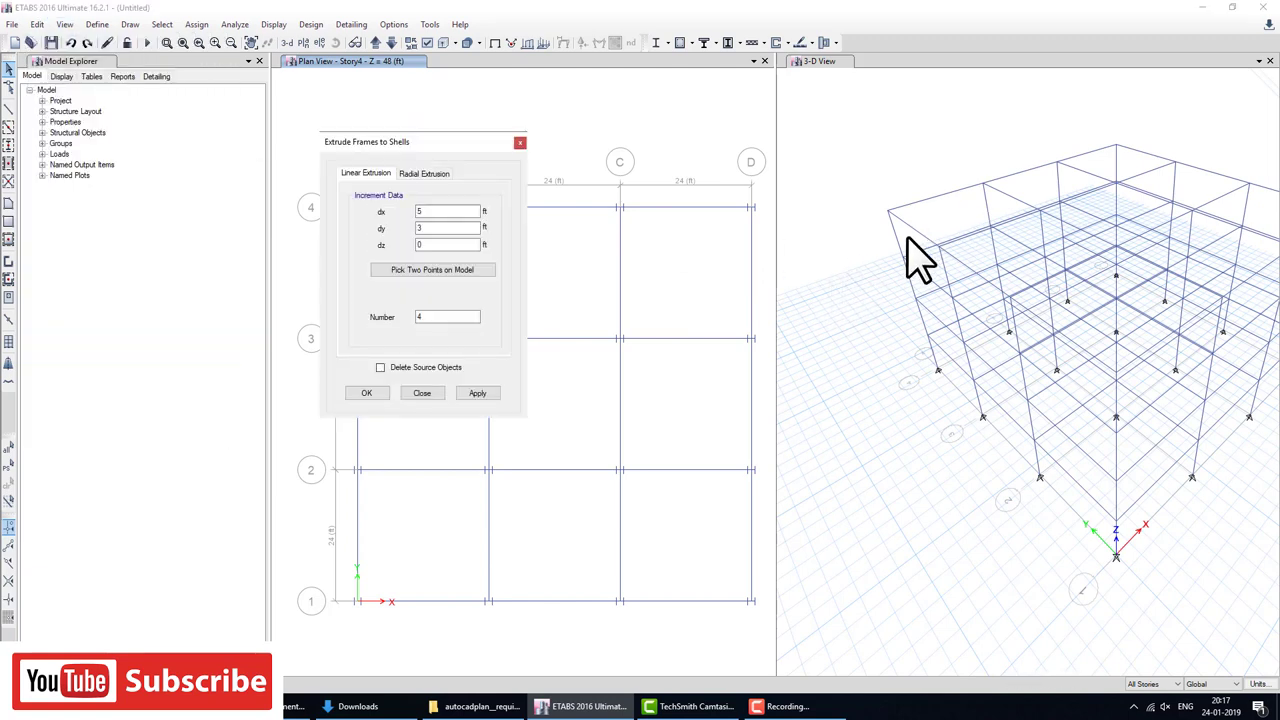
pyautogui.click(893, 240)
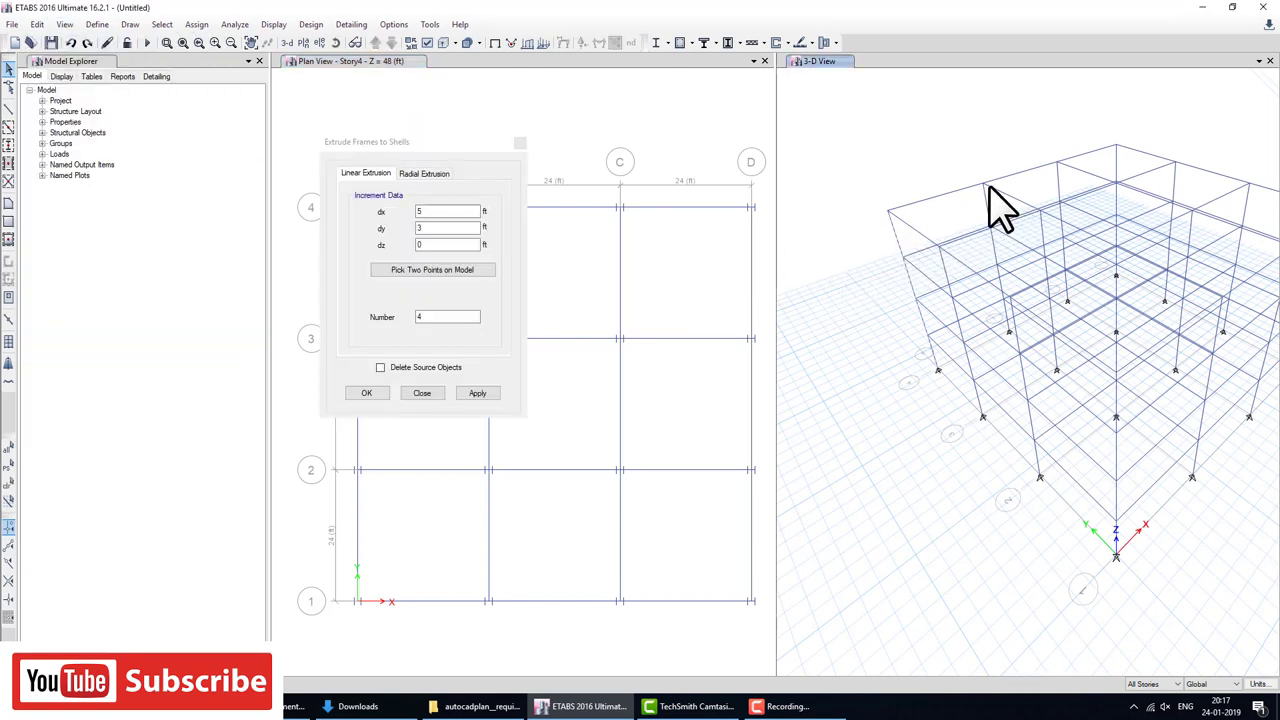
pyautogui.click(432, 270)
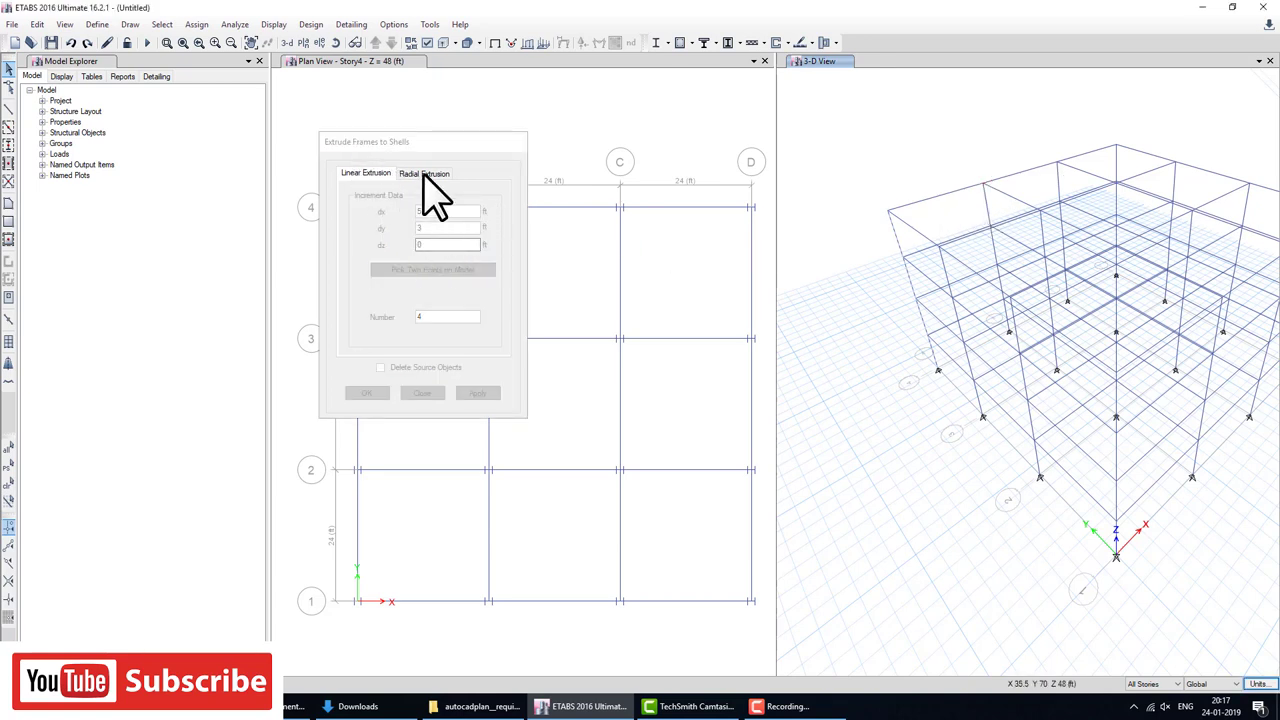
pyautogui.click(690, 232)
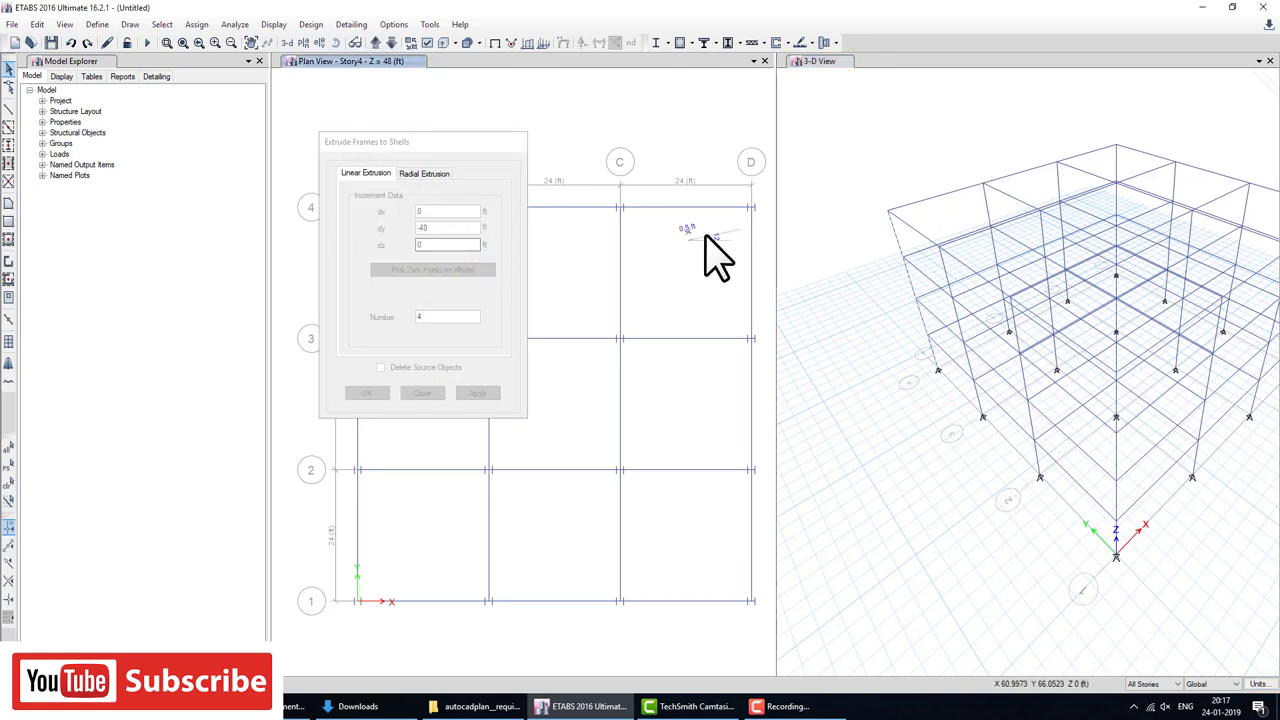
pyautogui.click(888, 213)
pyautogui.click(424, 173)
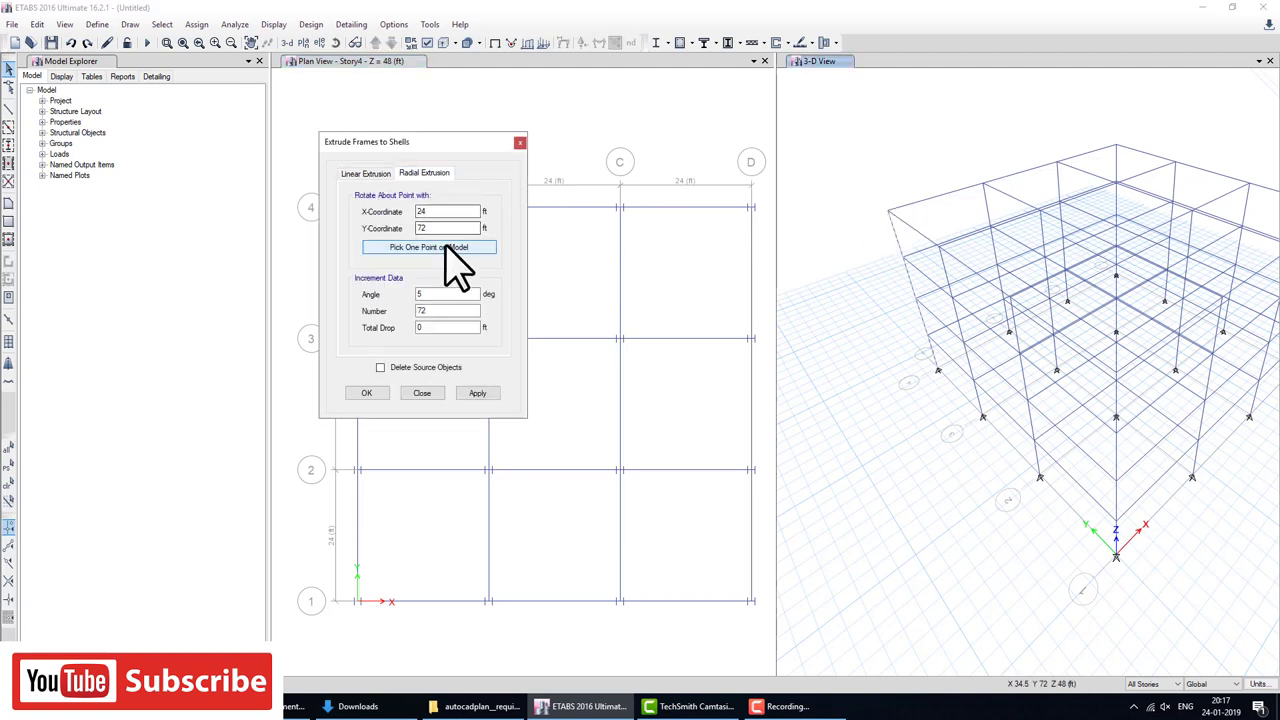
pyautogui.click(447, 250)
pyautogui.click(982, 185)
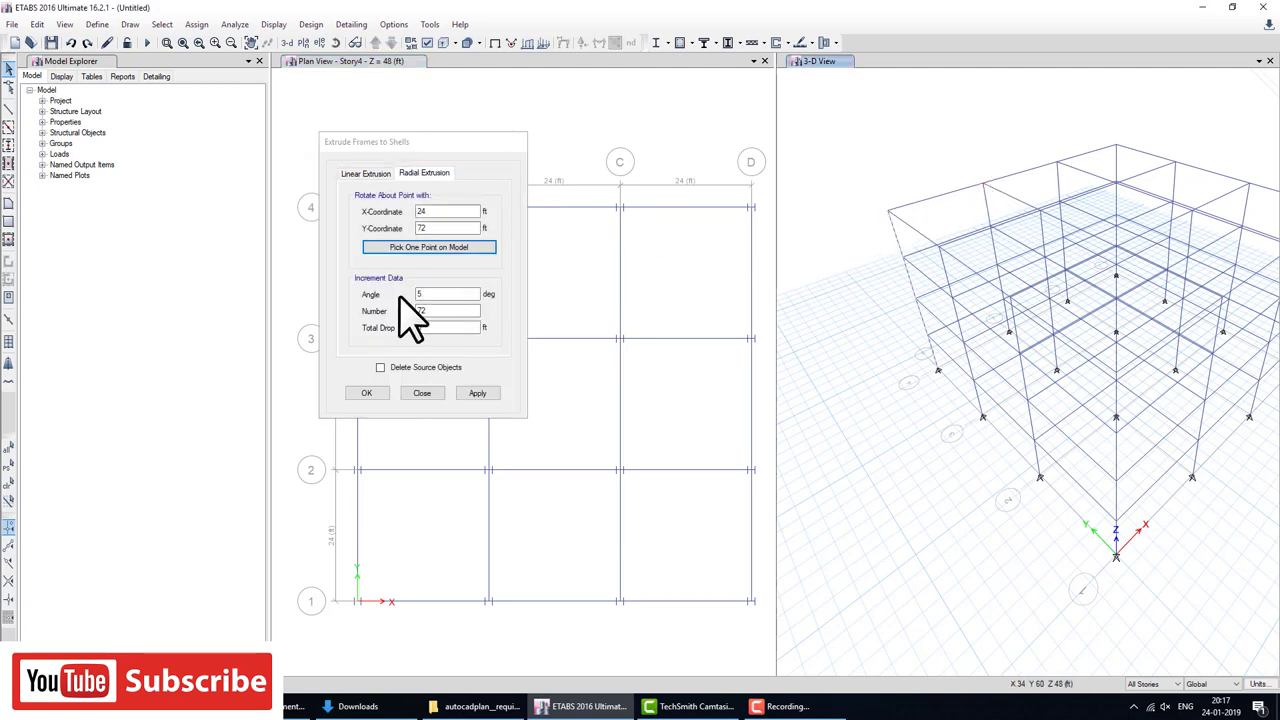
# Set Total Drop to 2 ft with One Story and preview the spiralling shell ring.
pyautogui.doubleClick(453, 327)
pyautogui.write('2')
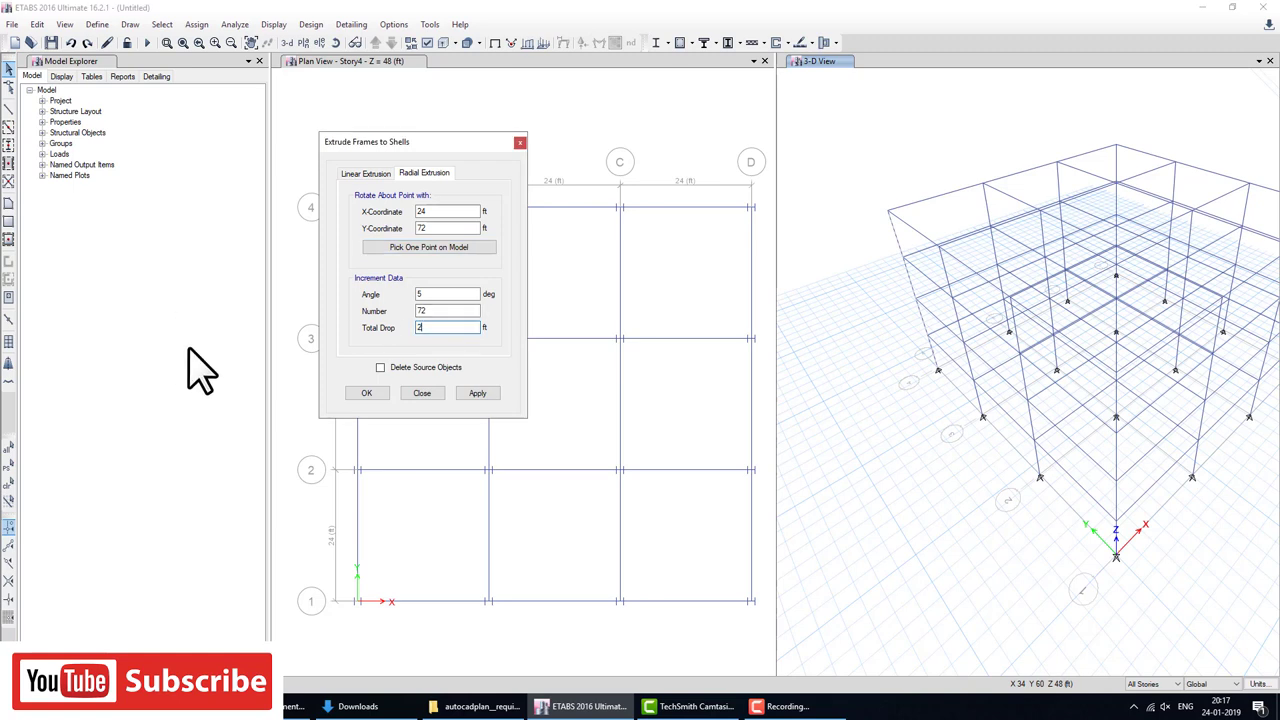
pyautogui.click(366, 393)
pyautogui.click(385, 391)
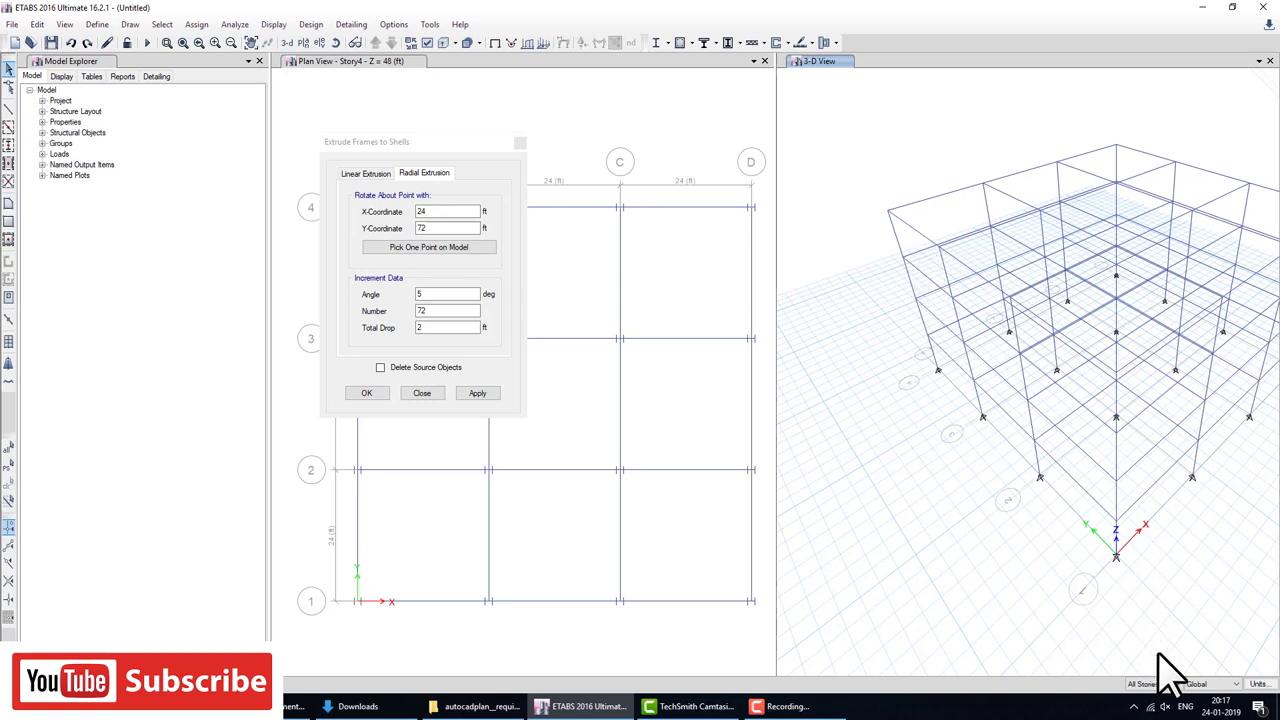
pyautogui.click(1156, 695)
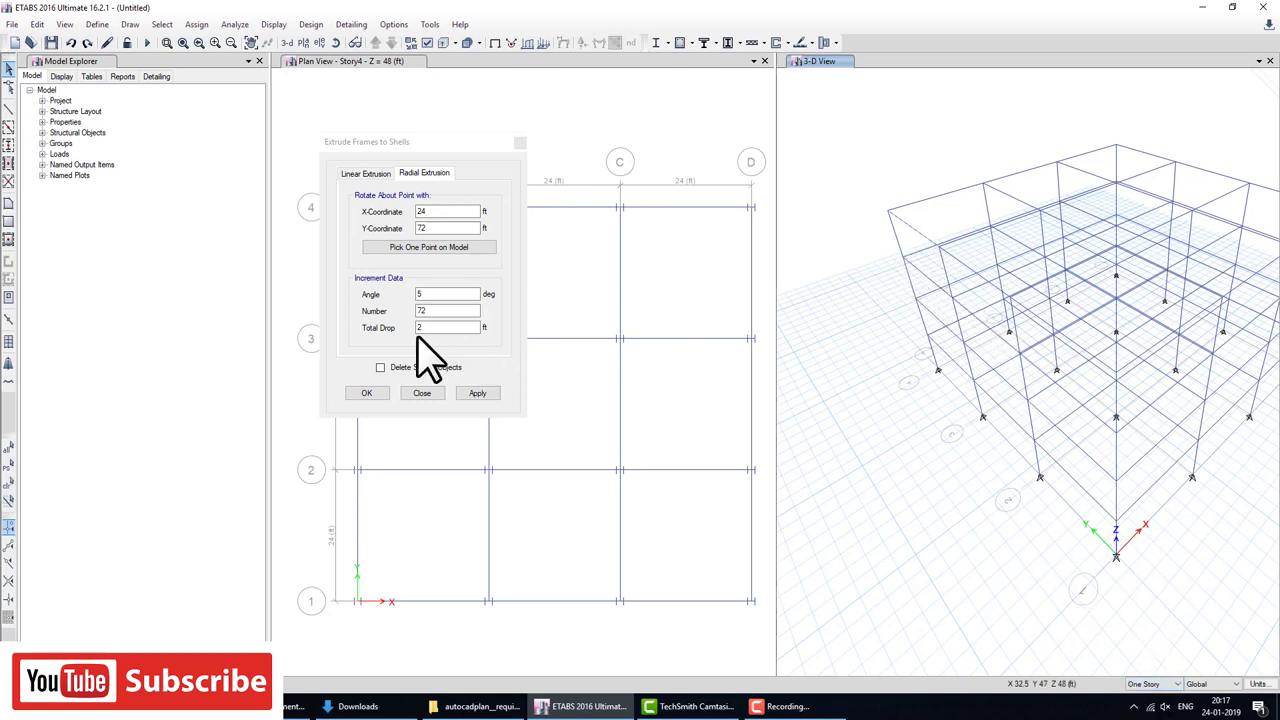
pyautogui.click(374, 393)
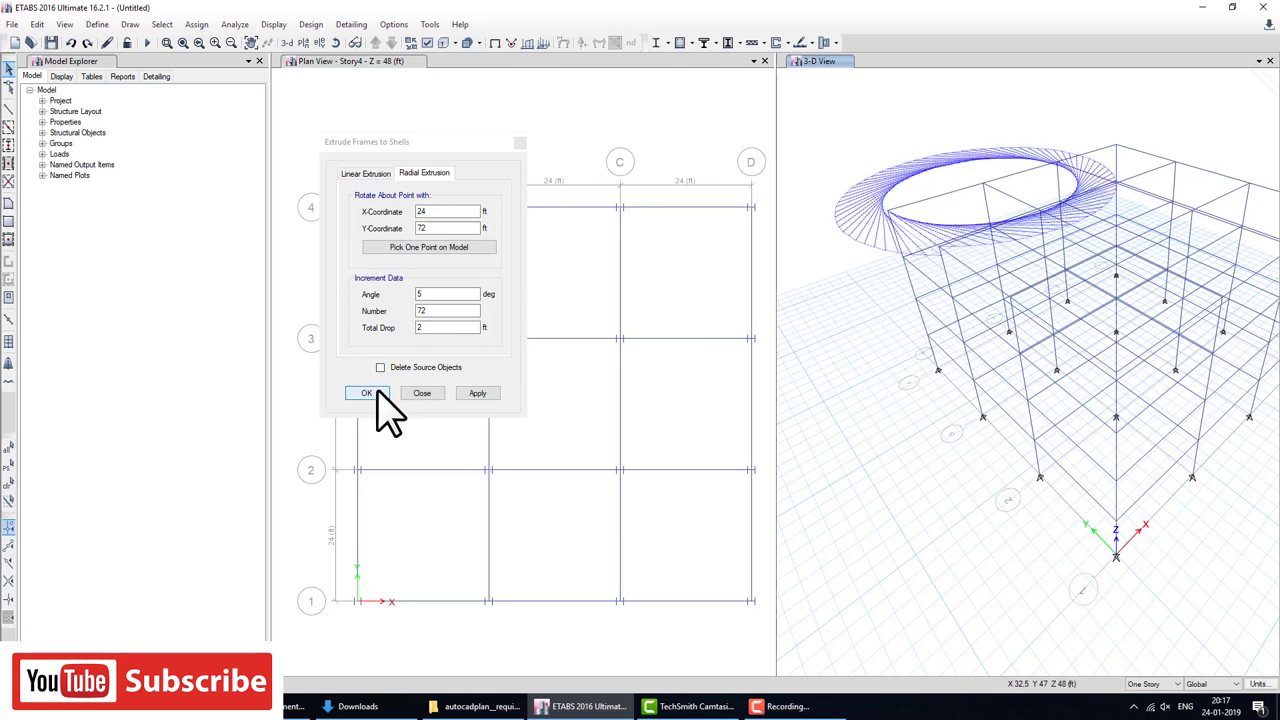
# Raise Total Drop to 5 ft, check the spiral preview in plan and 3-D, and apply.
pyautogui.doubleClick(440, 327)
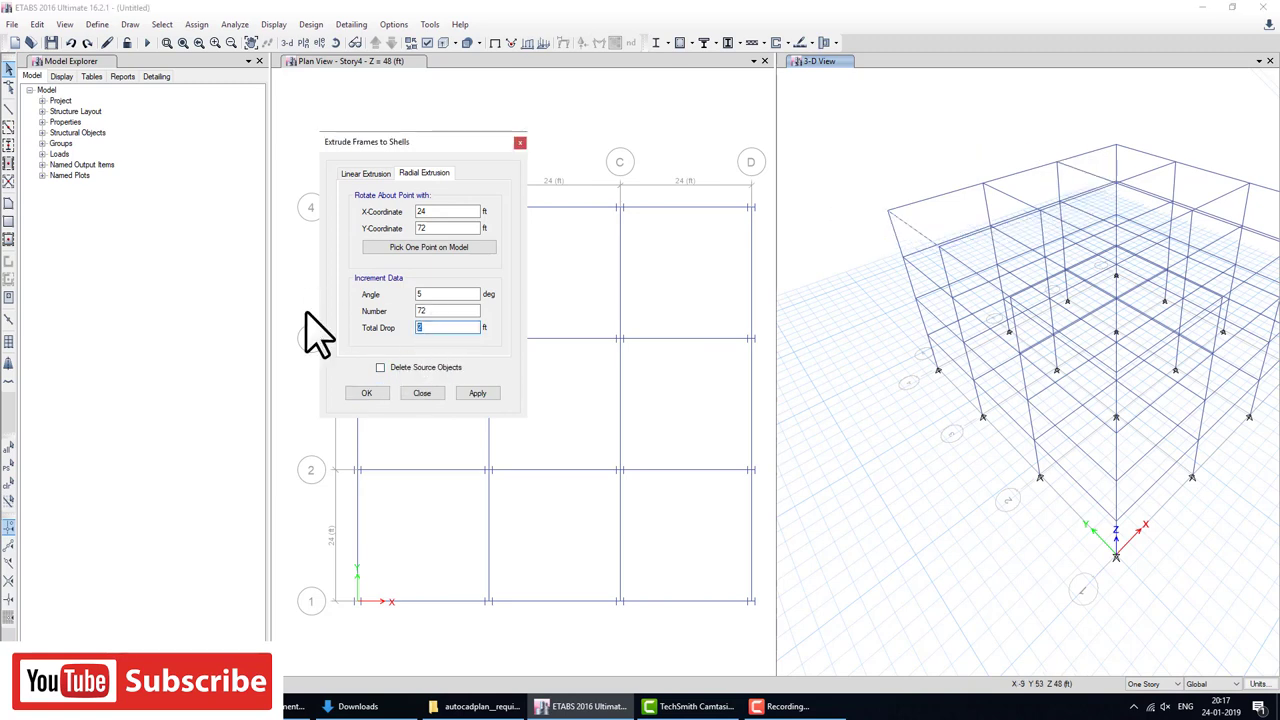
pyautogui.write('0')
pyautogui.click(374, 394)
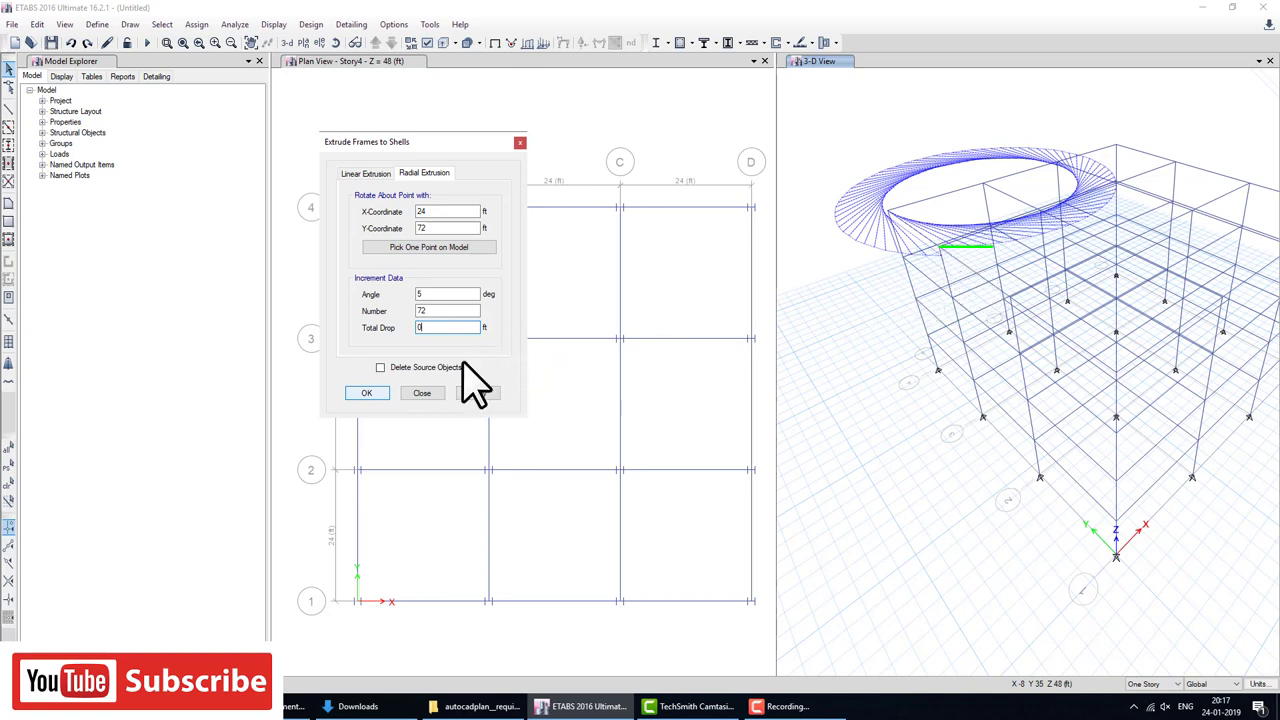
pyautogui.write('2')
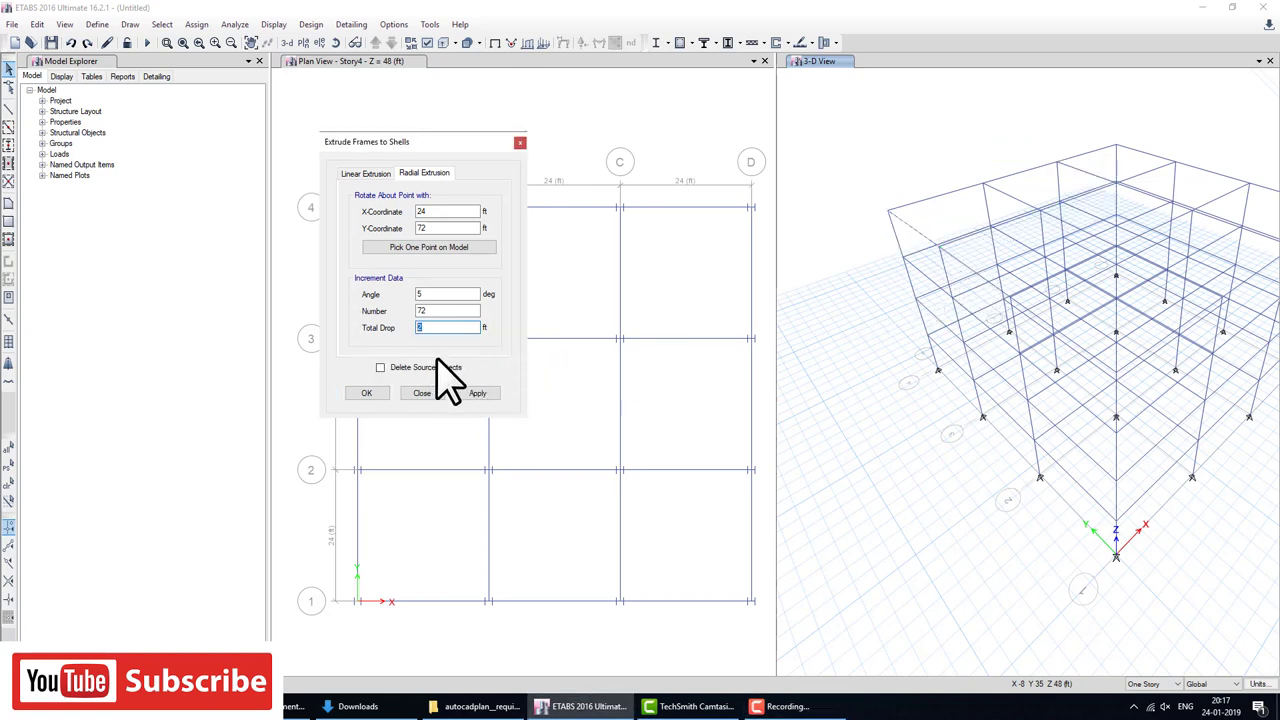
pyautogui.write('3')
pyautogui.click(686, 400)
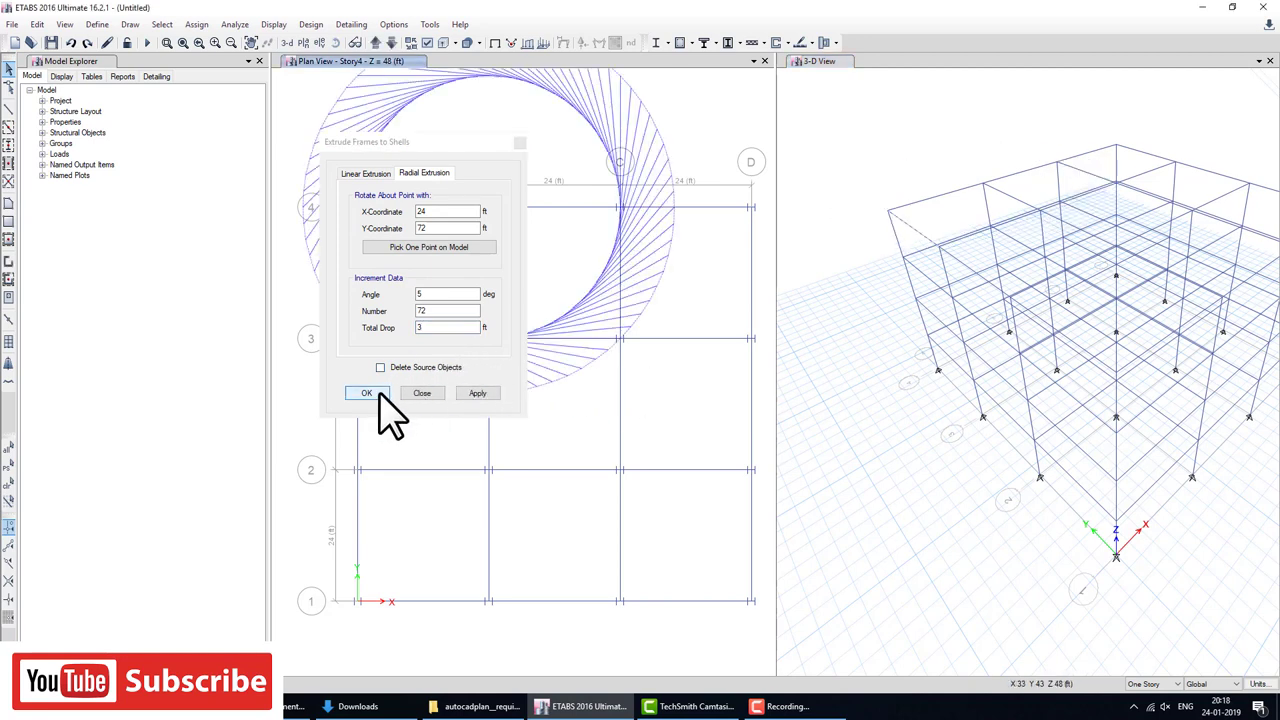
pyautogui.click(905, 326)
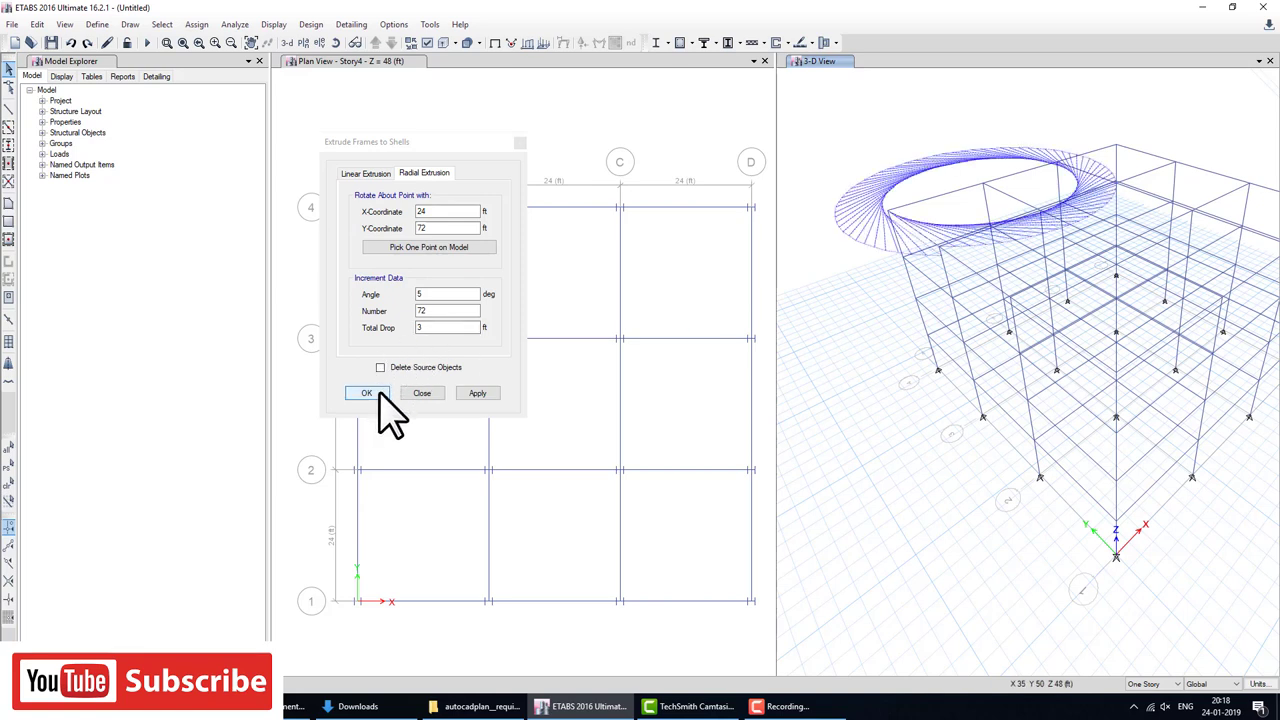
pyautogui.doubleClick(430, 328)
pyautogui.write('2')
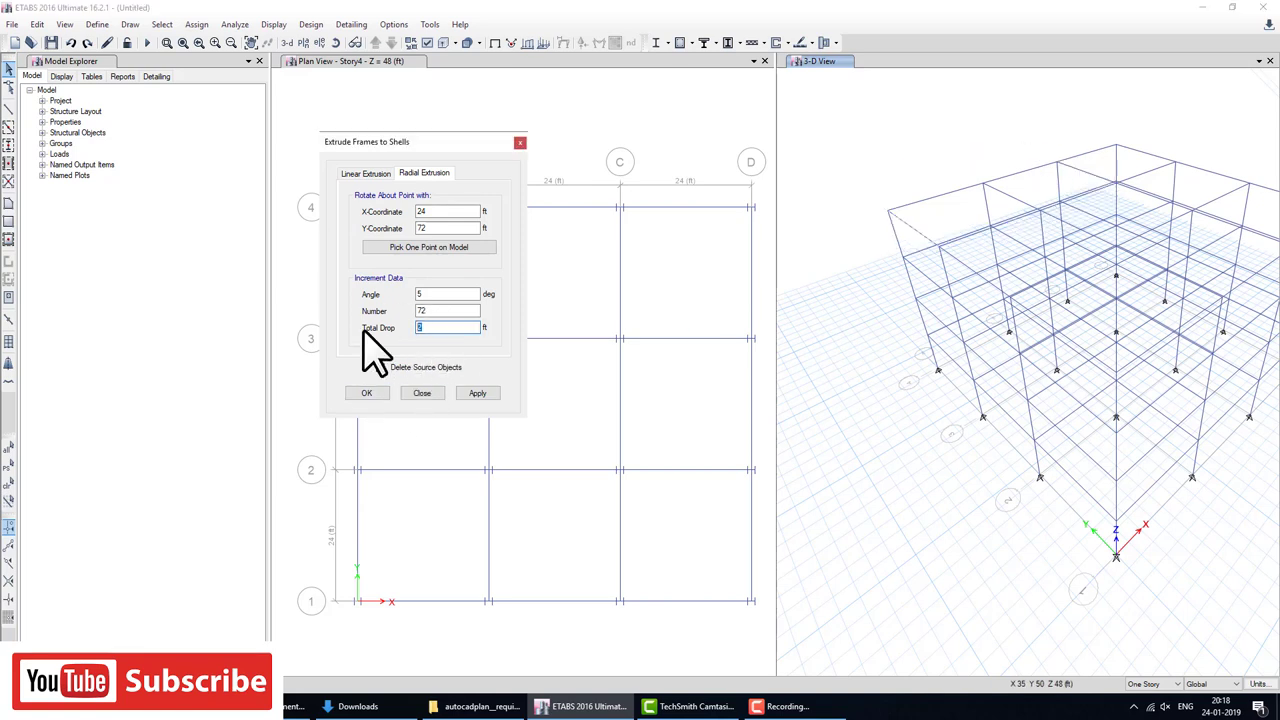
pyautogui.click(370, 393)
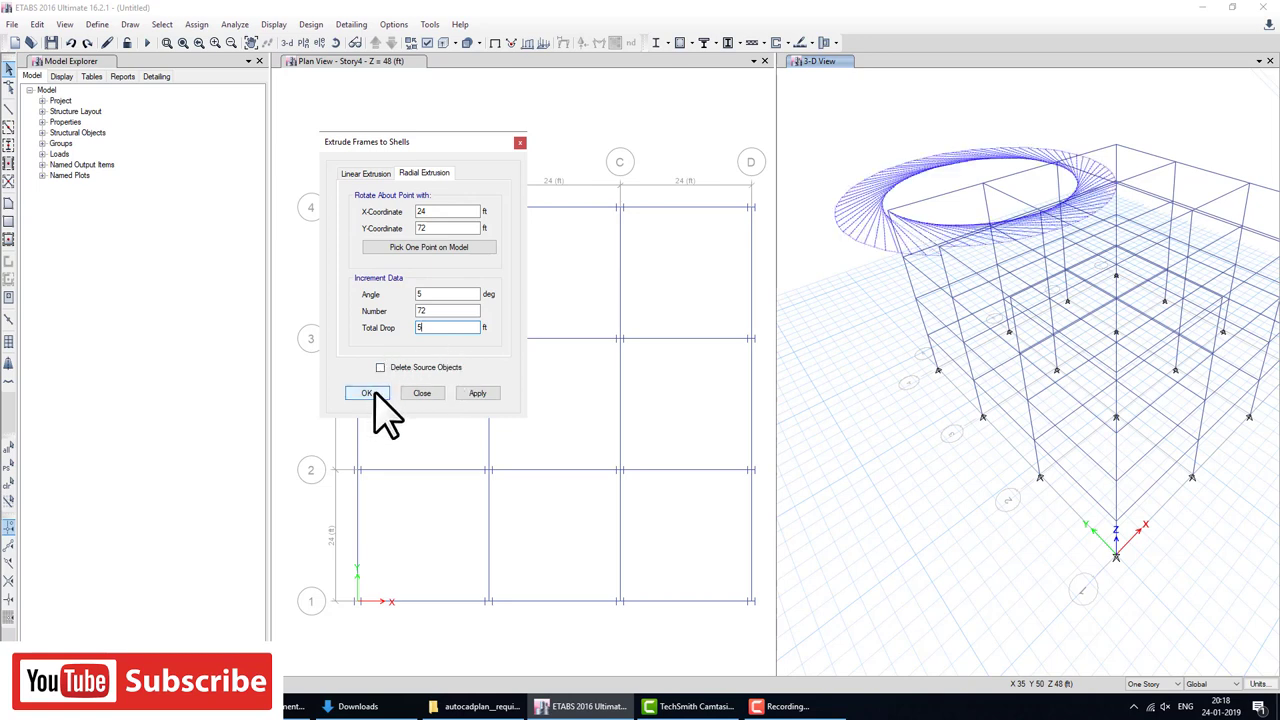
pyautogui.click(368, 393)
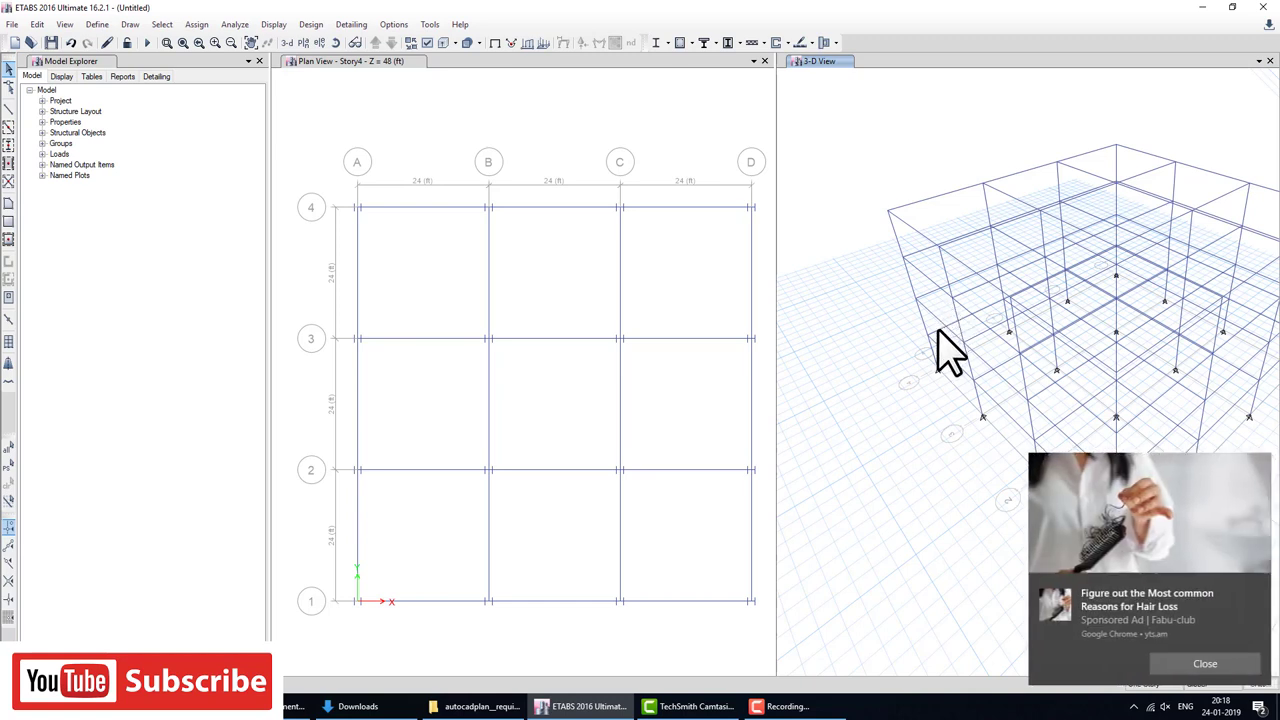
# Radially extrude the frames into shells about grid point B-4 at Story4.
pyautogui.click(1160, 663)
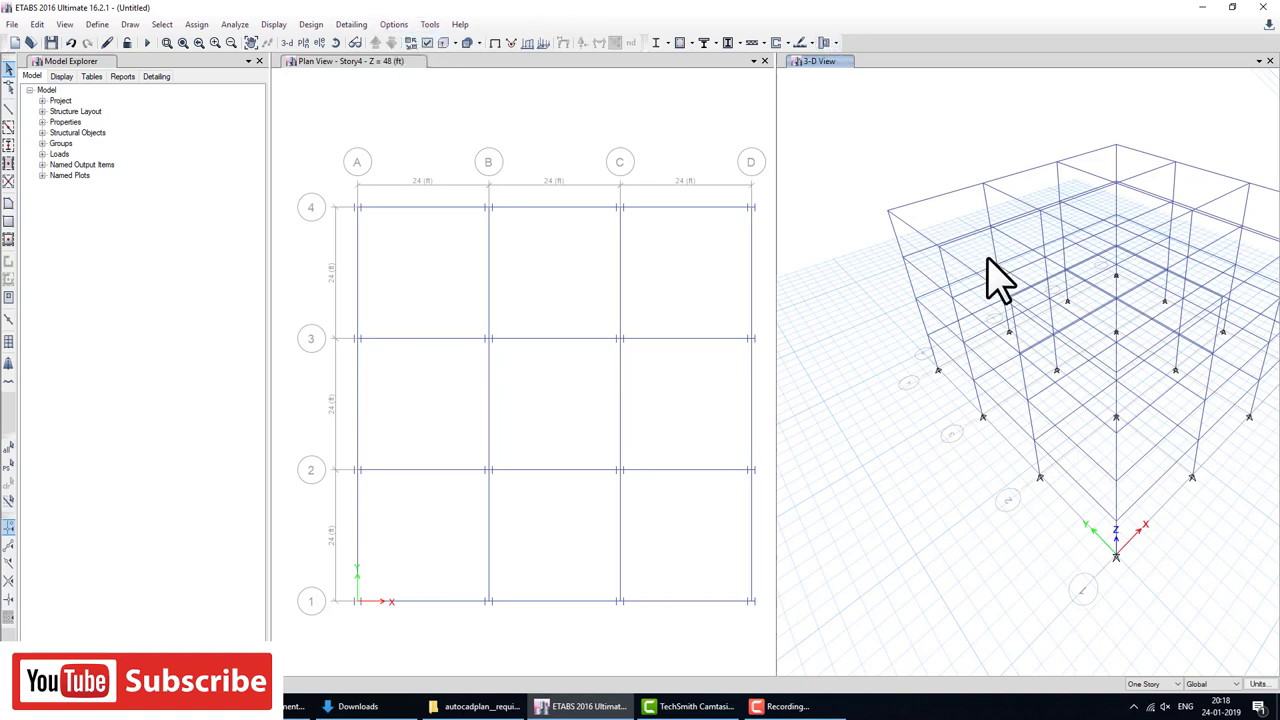
pyautogui.click(37, 24)
pyautogui.moveTo(64, 252)
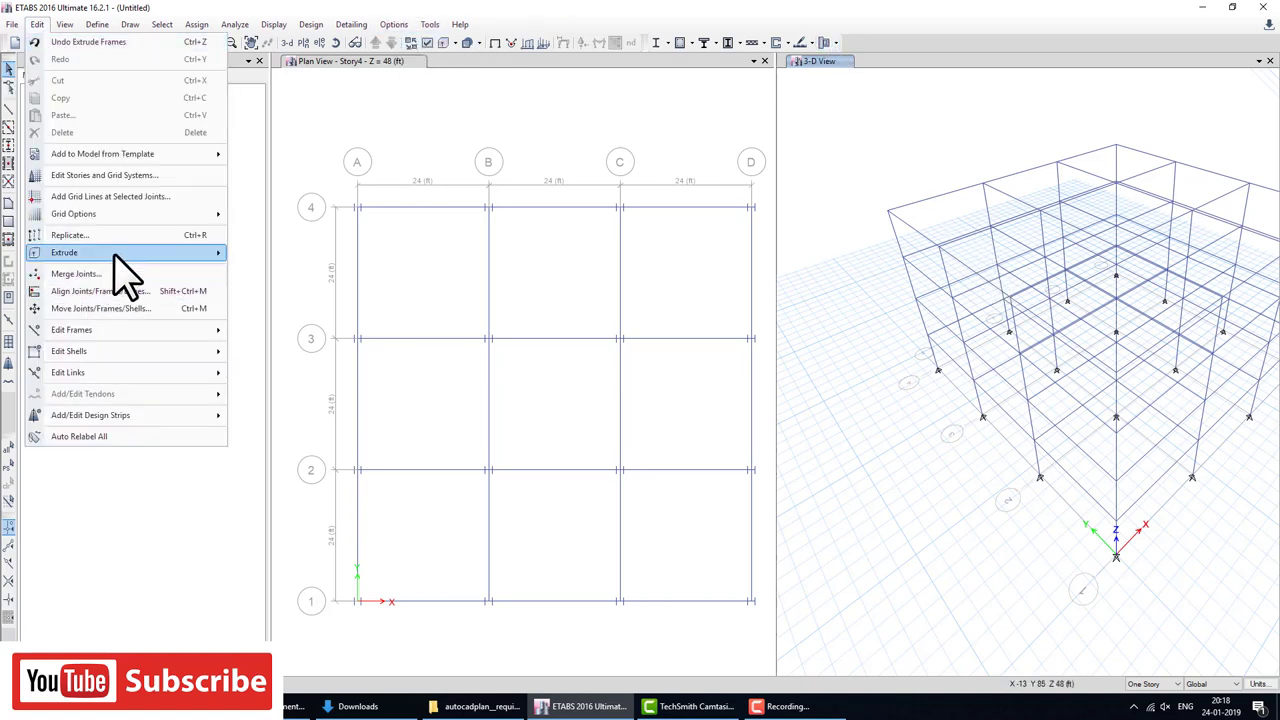
pyautogui.click(278, 272)
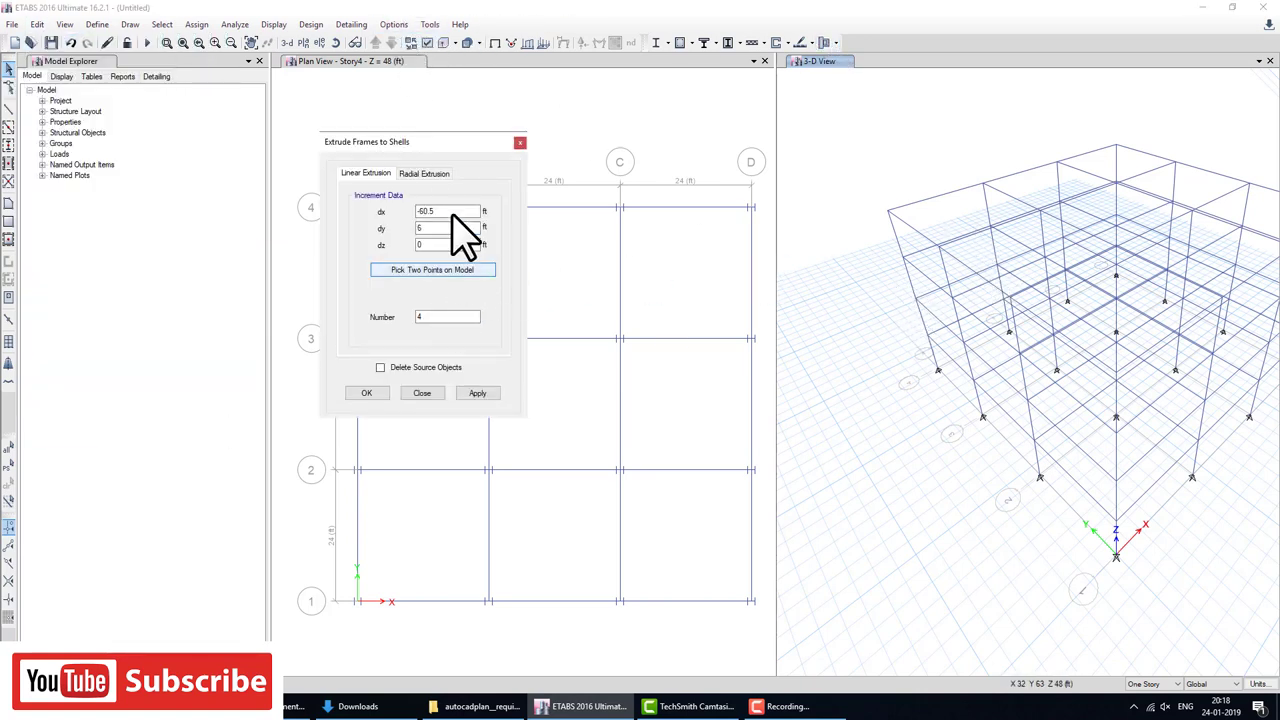
pyautogui.click(424, 173)
pyautogui.click(463, 248)
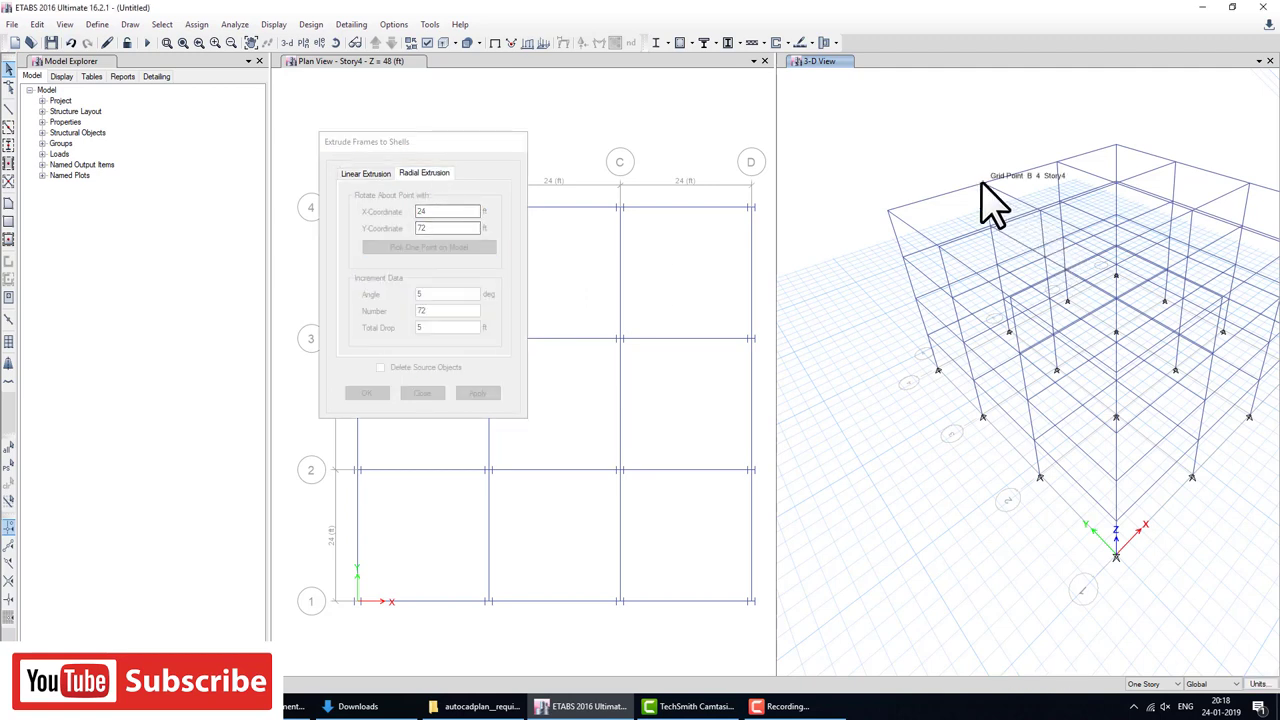
pyautogui.click(983, 188)
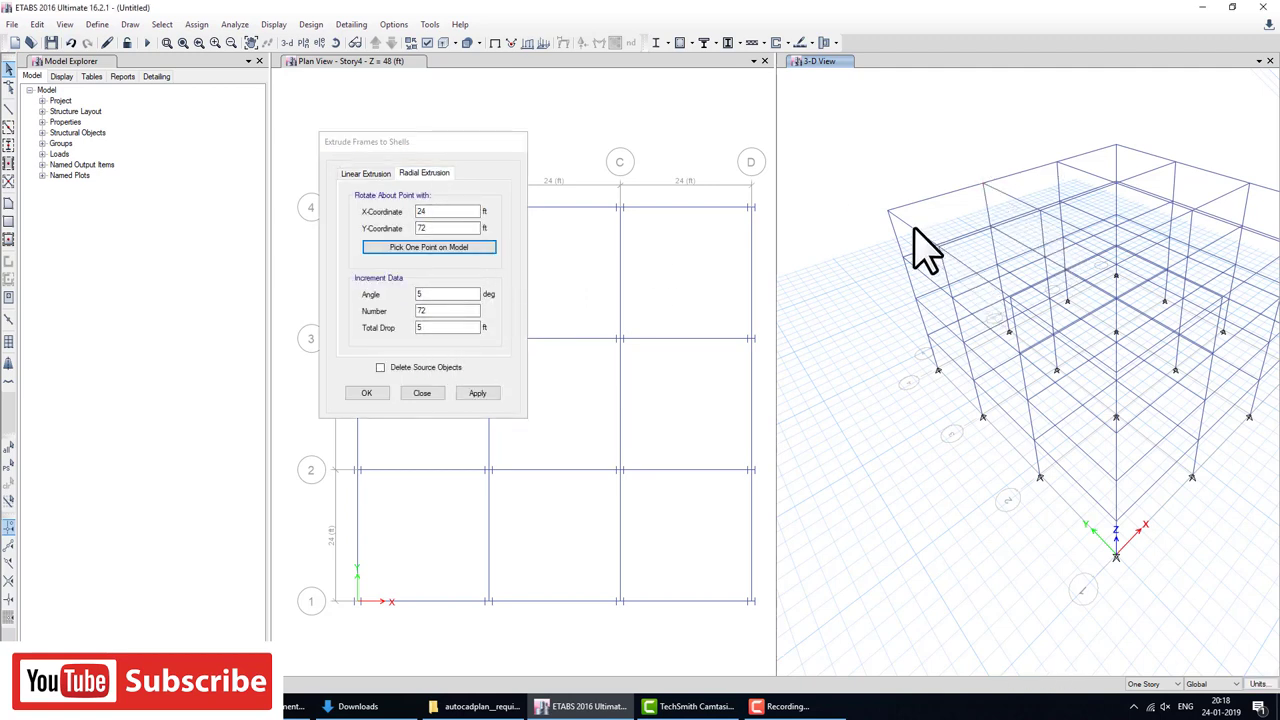
pyautogui.click(368, 395)
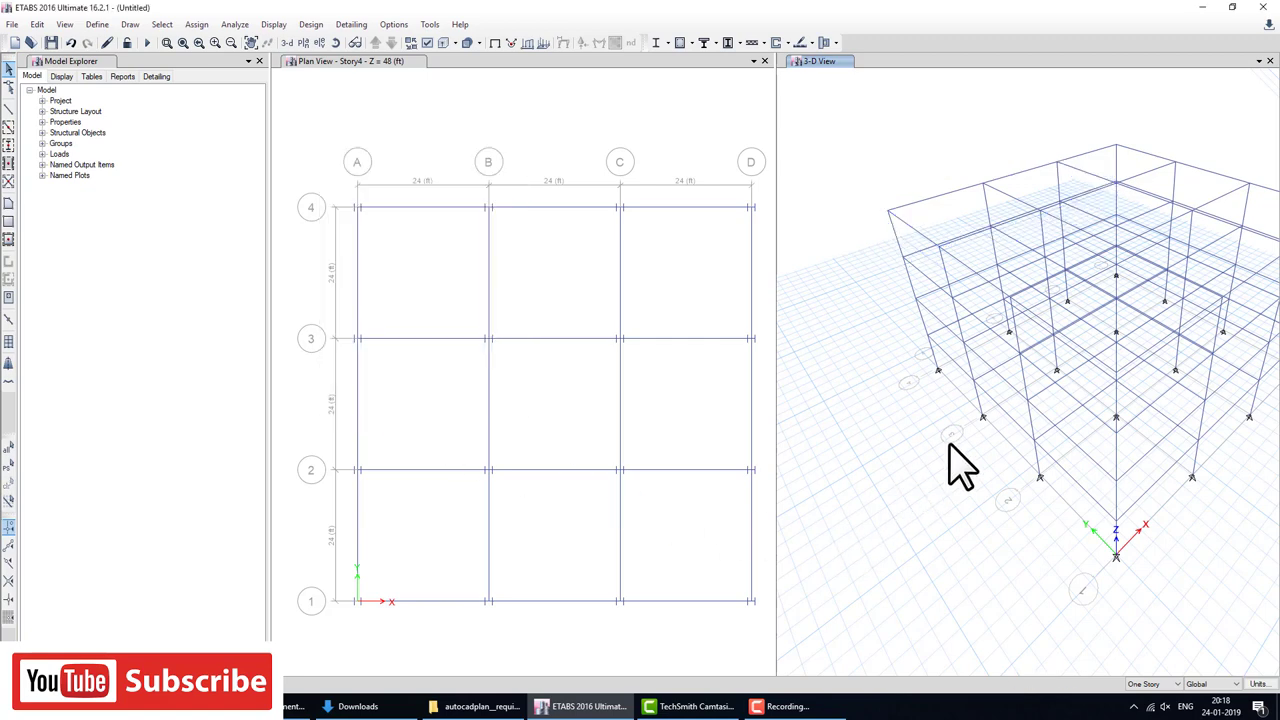
# Select the top-storey grid-4 A–B beam and extrude it radially into shells.
pyautogui.moveTo(967, 413); pyautogui.dragTo(954, 433, button='middle')
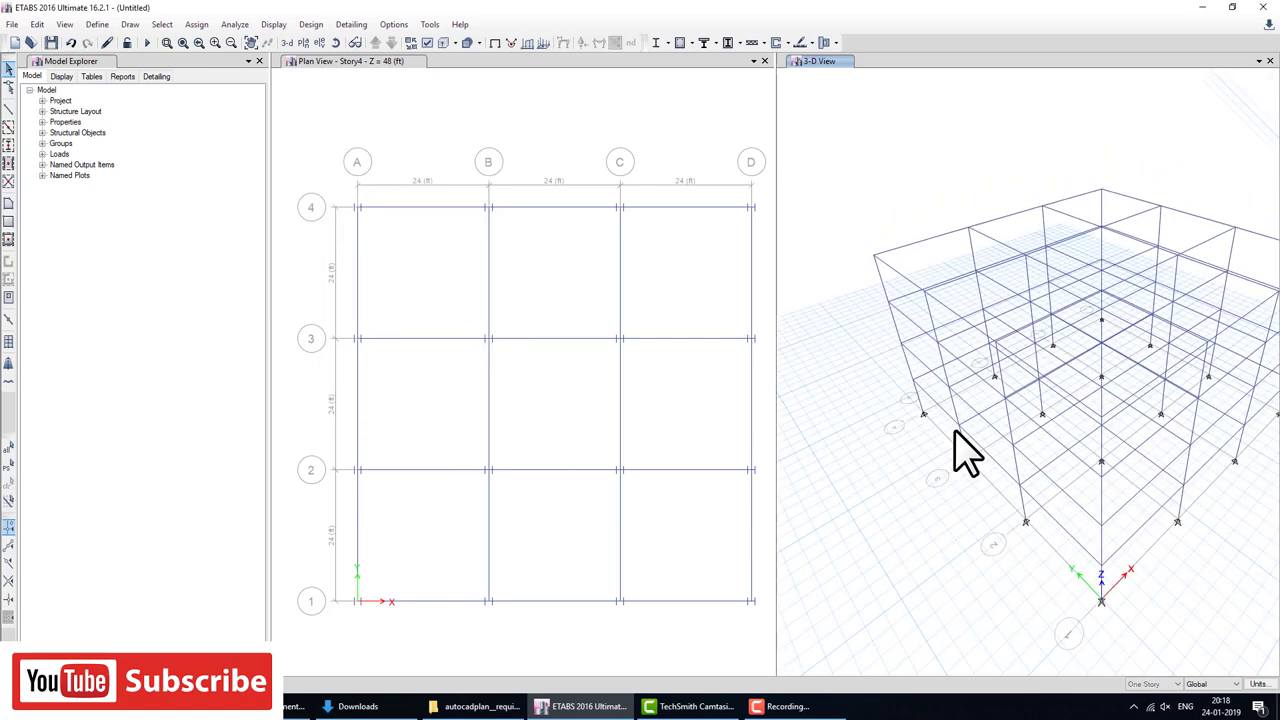
pyautogui.click(970, 229)
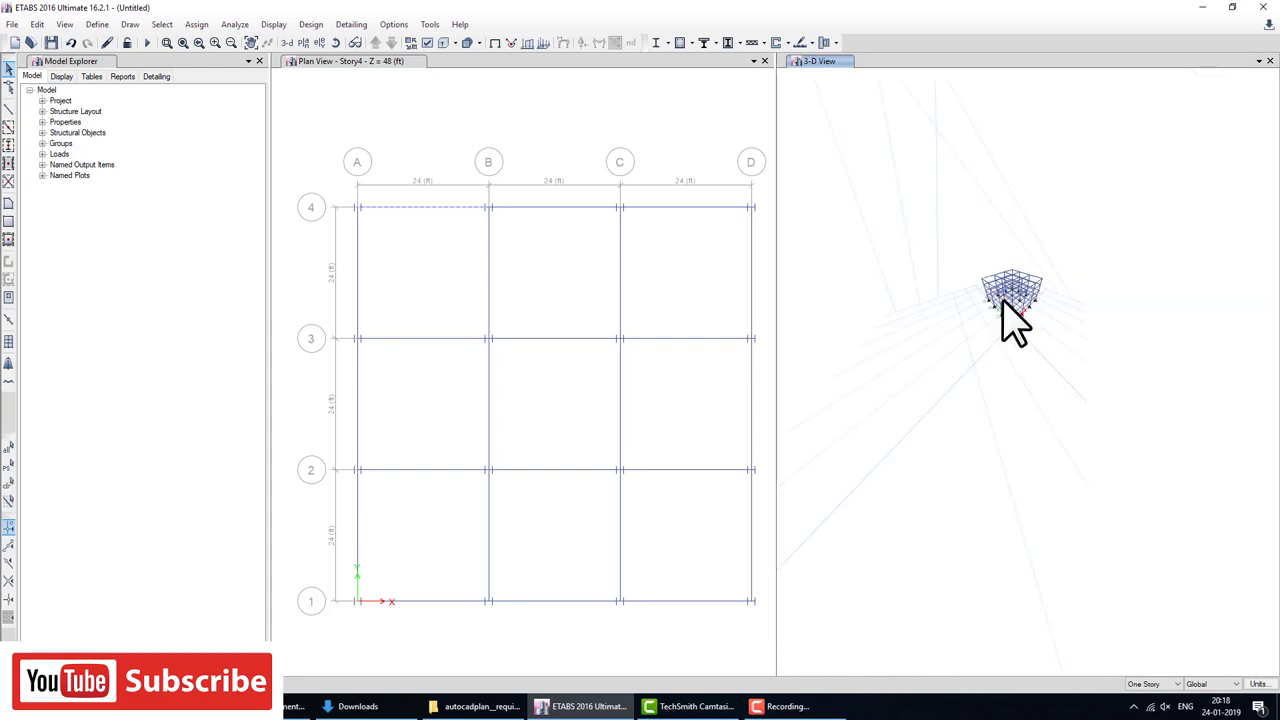
pyautogui.scroll(5, 1002, 300)
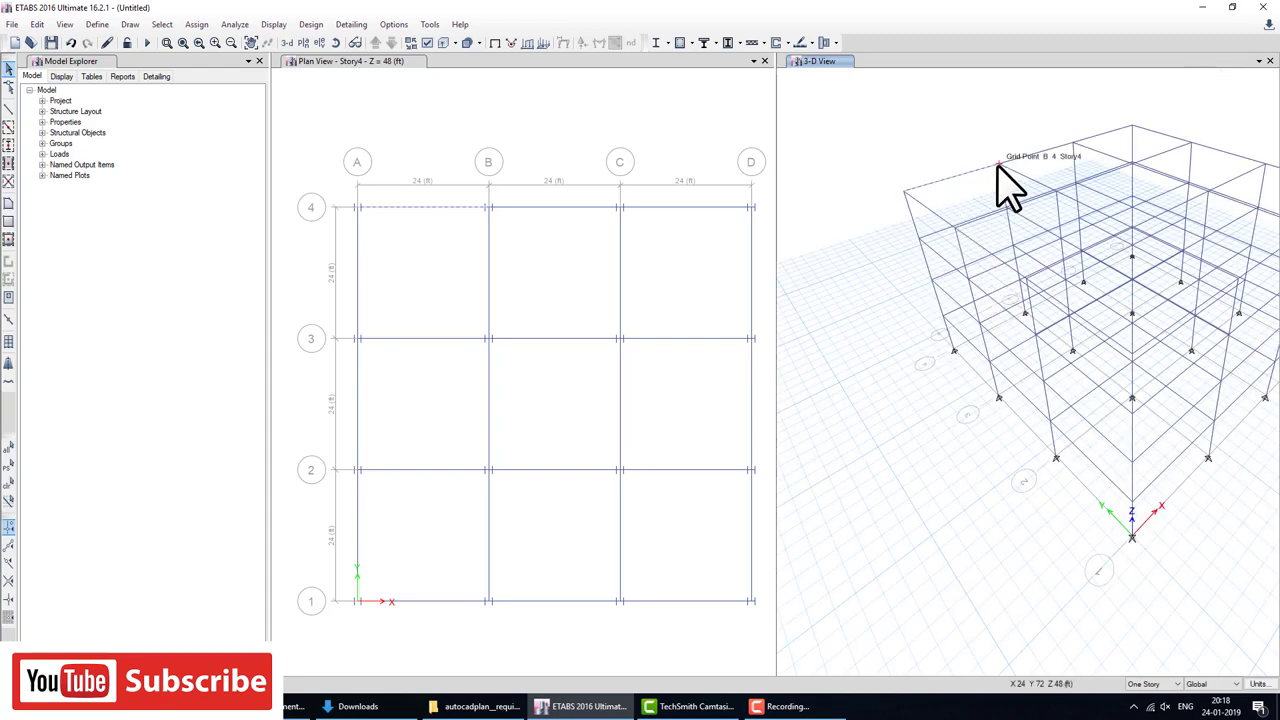
pyautogui.click(37, 24)
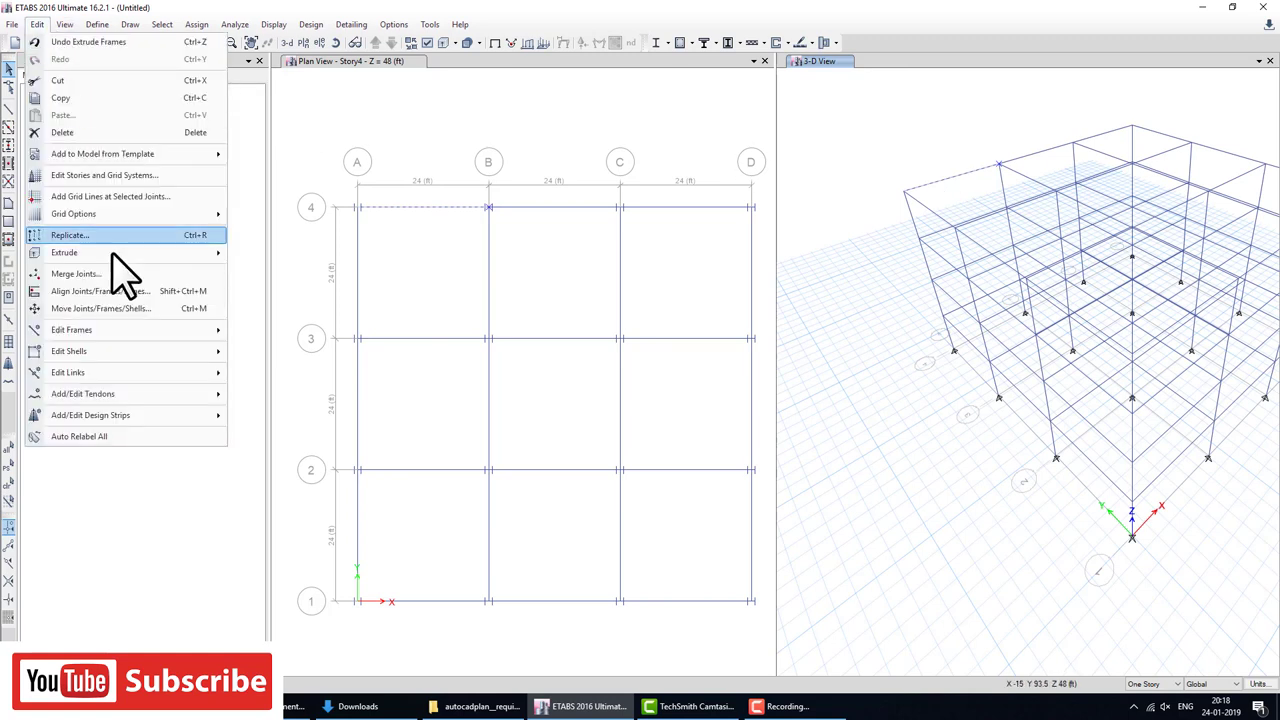
pyautogui.click(272, 270)
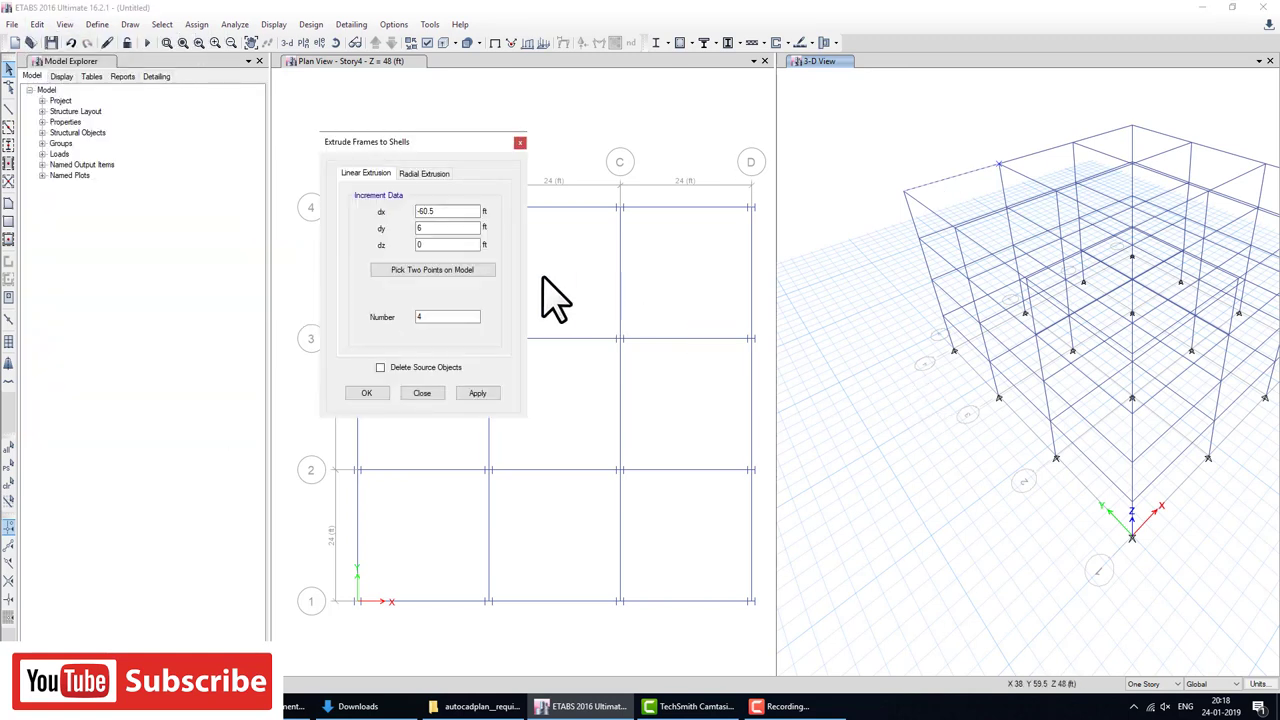
pyautogui.click(424, 174)
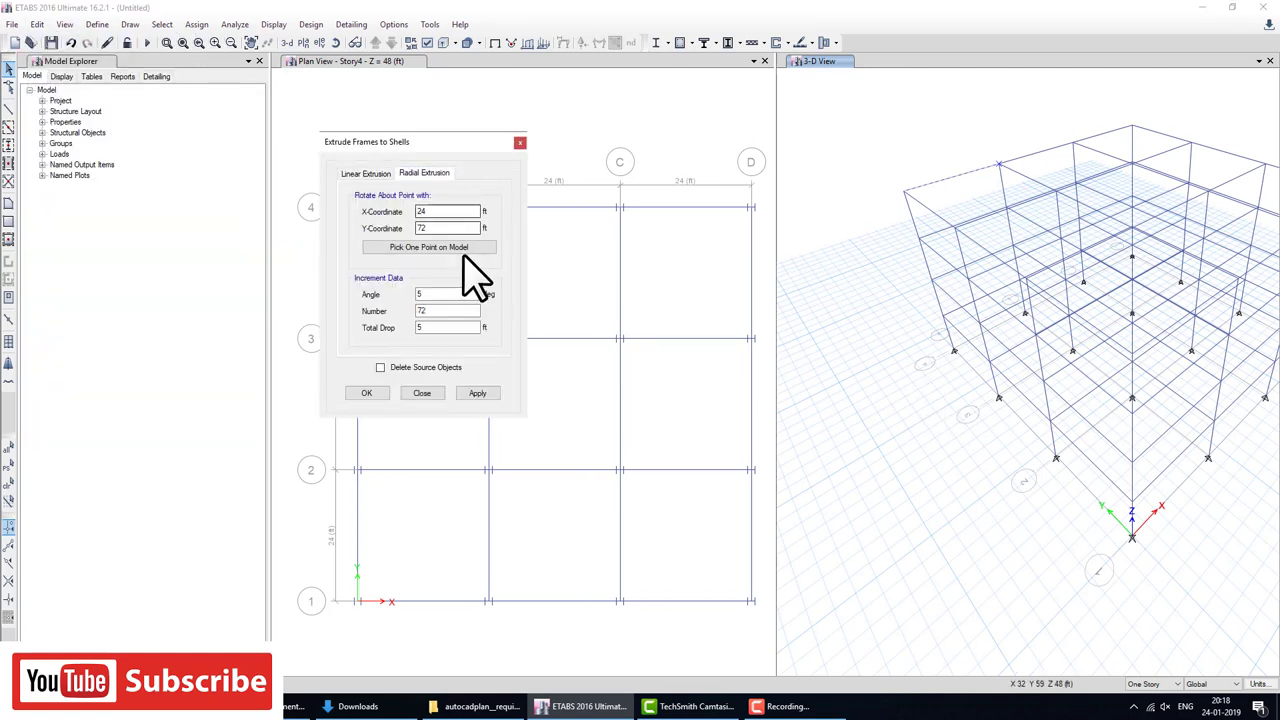
pyautogui.click(381, 393)
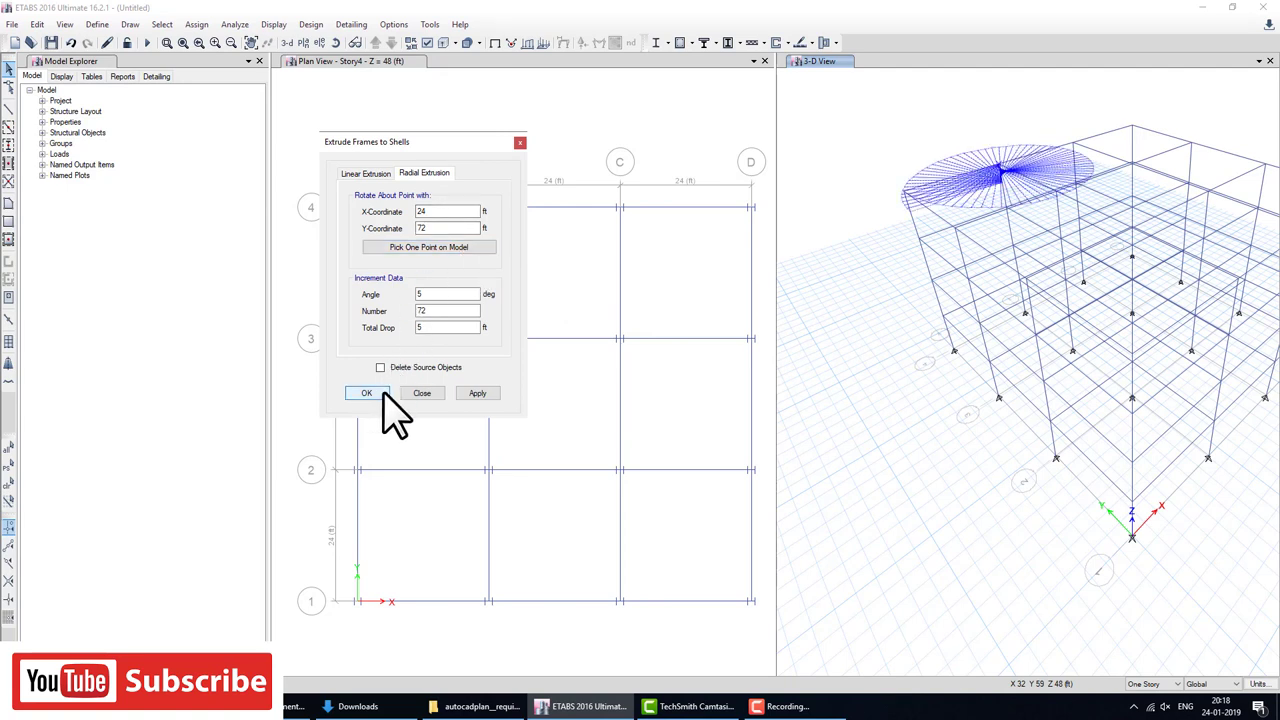
pyautogui.click(422, 393)
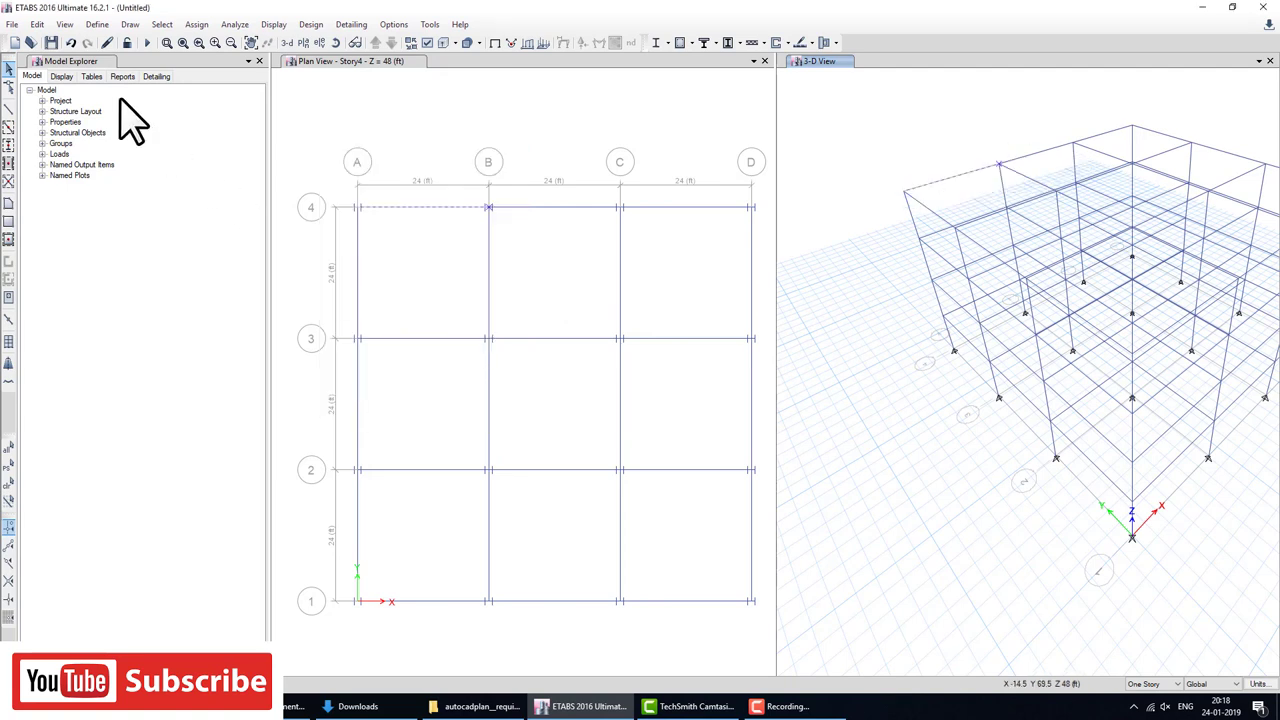
pyautogui.click(37, 24)
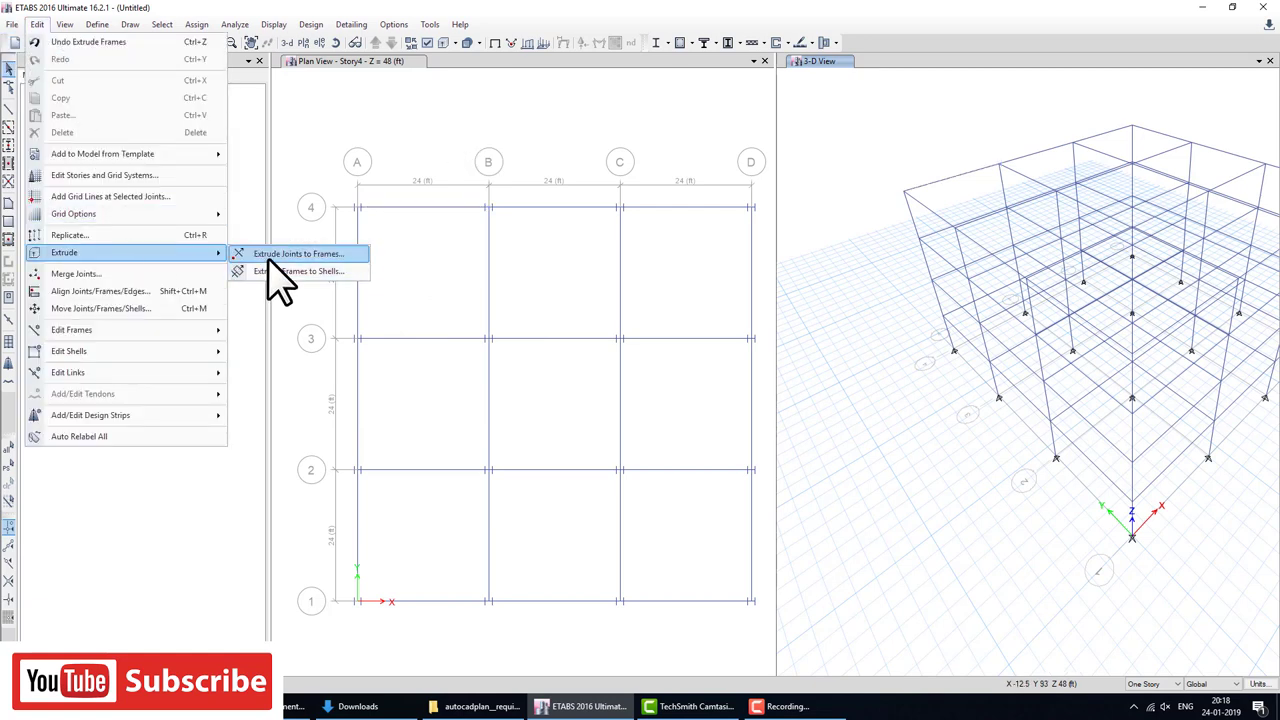
# Set up radial joint extrusion for the A-4 corner joint with 5° angle and 10 increments.
pyautogui.click(270, 253)
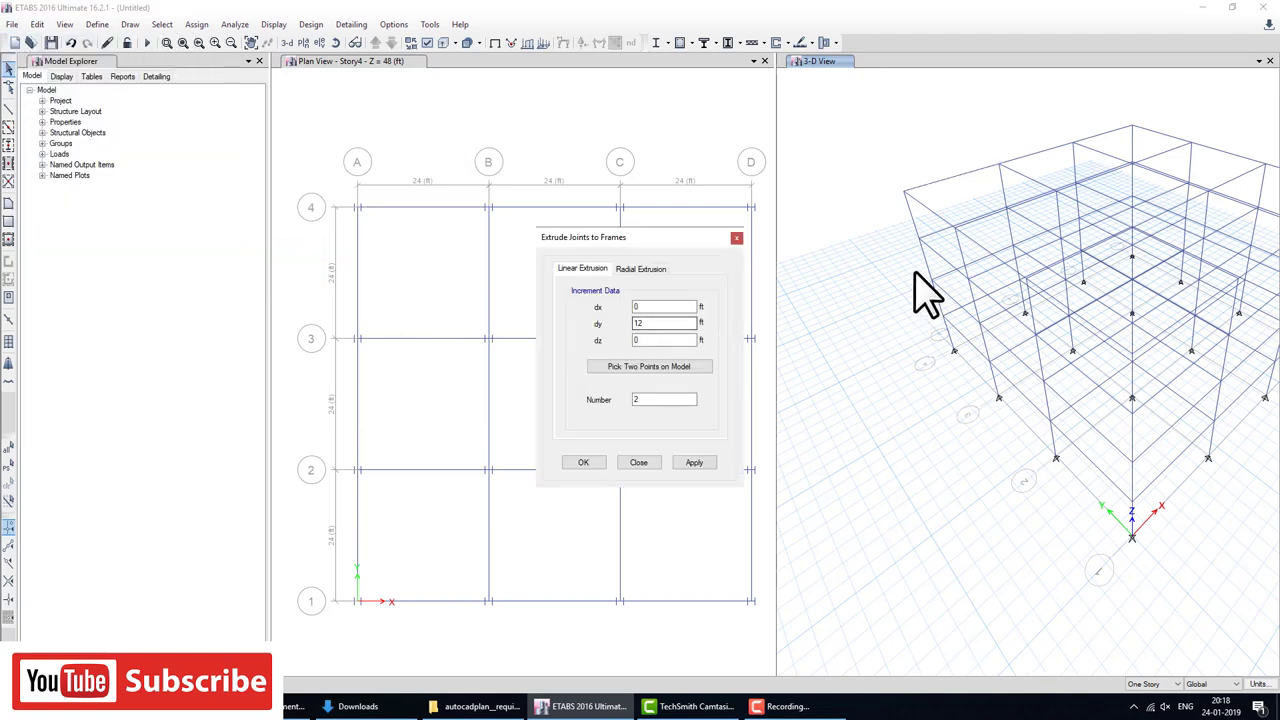
pyautogui.click(903, 192)
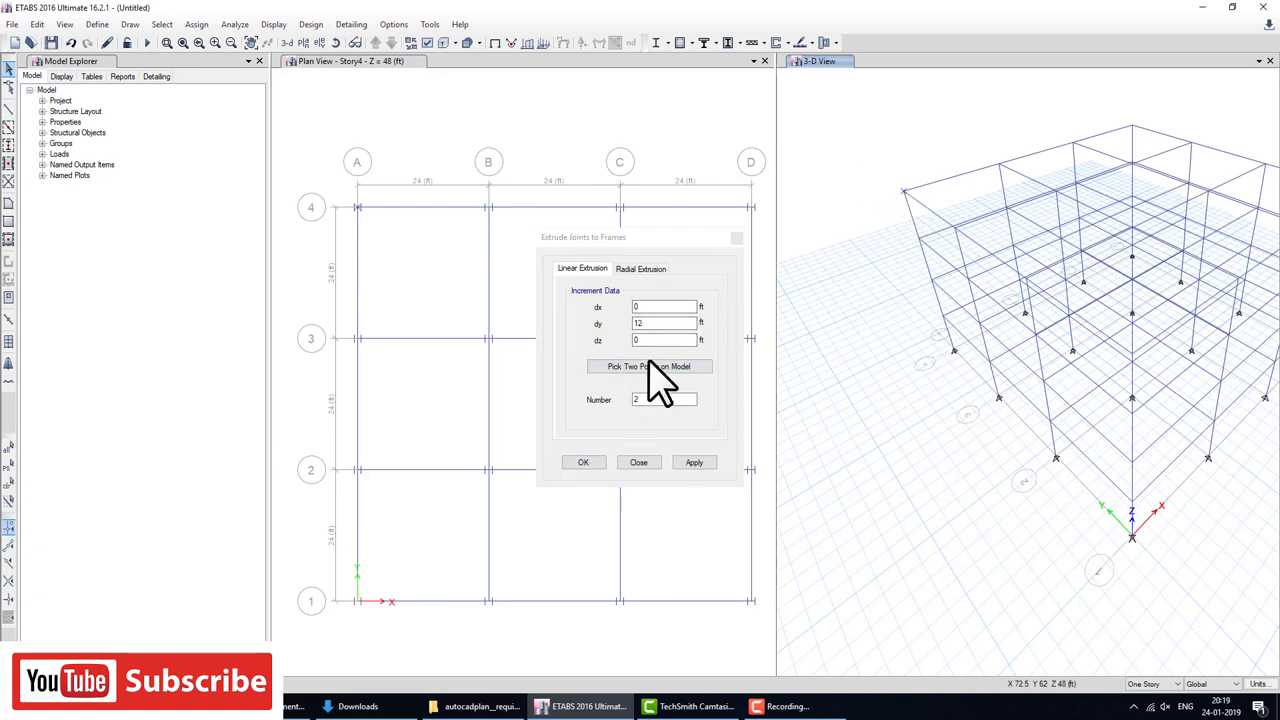
pyautogui.doubleClick(648, 400)
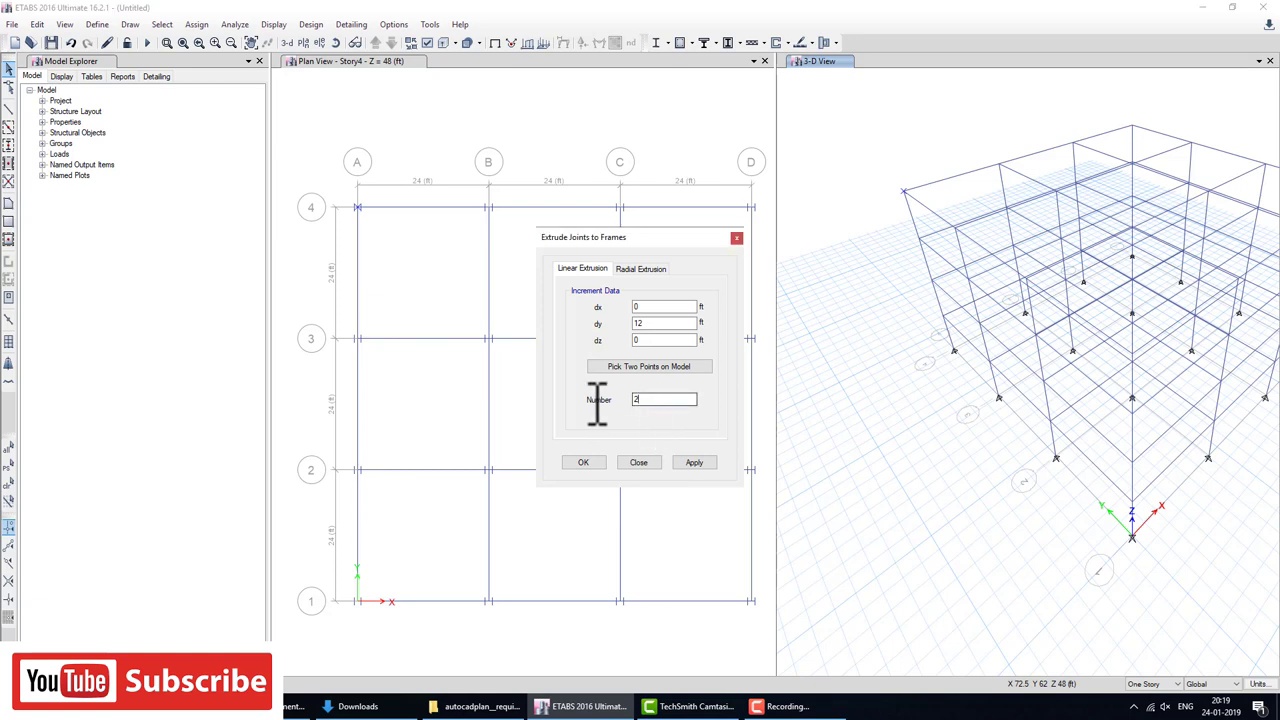
pyautogui.write('10')
pyautogui.click(643, 269)
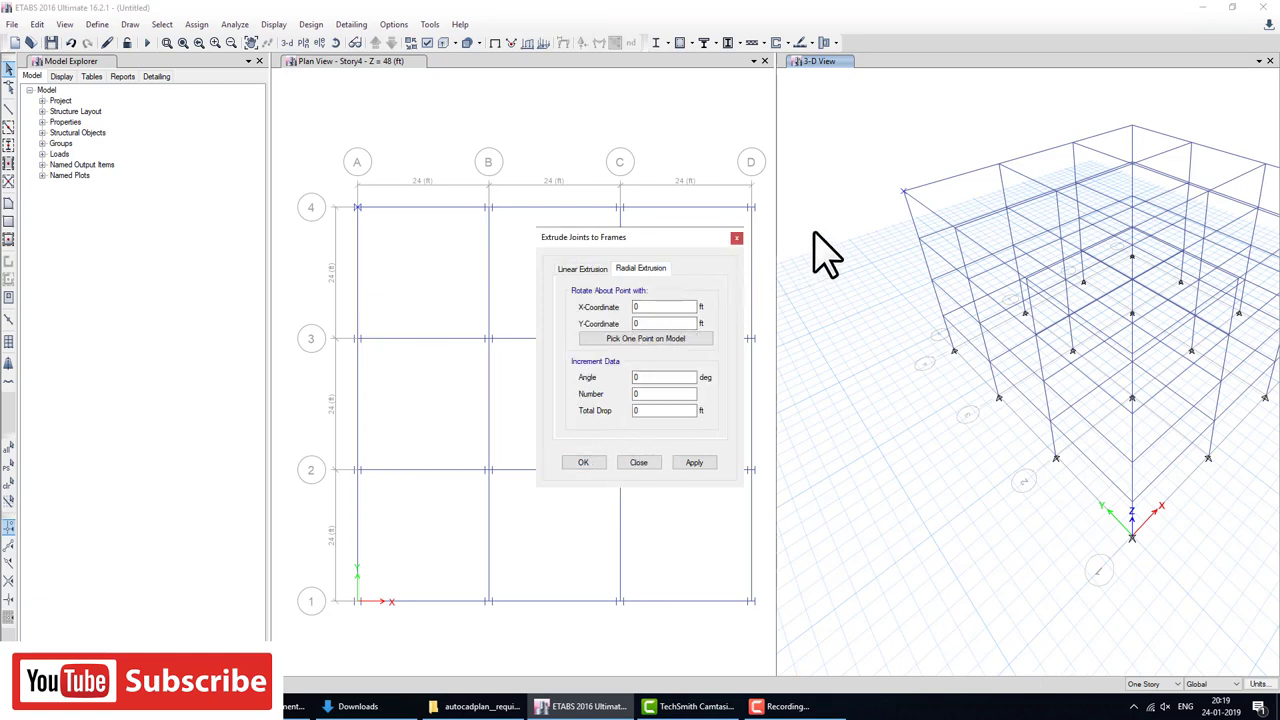
pyautogui.click(656, 338)
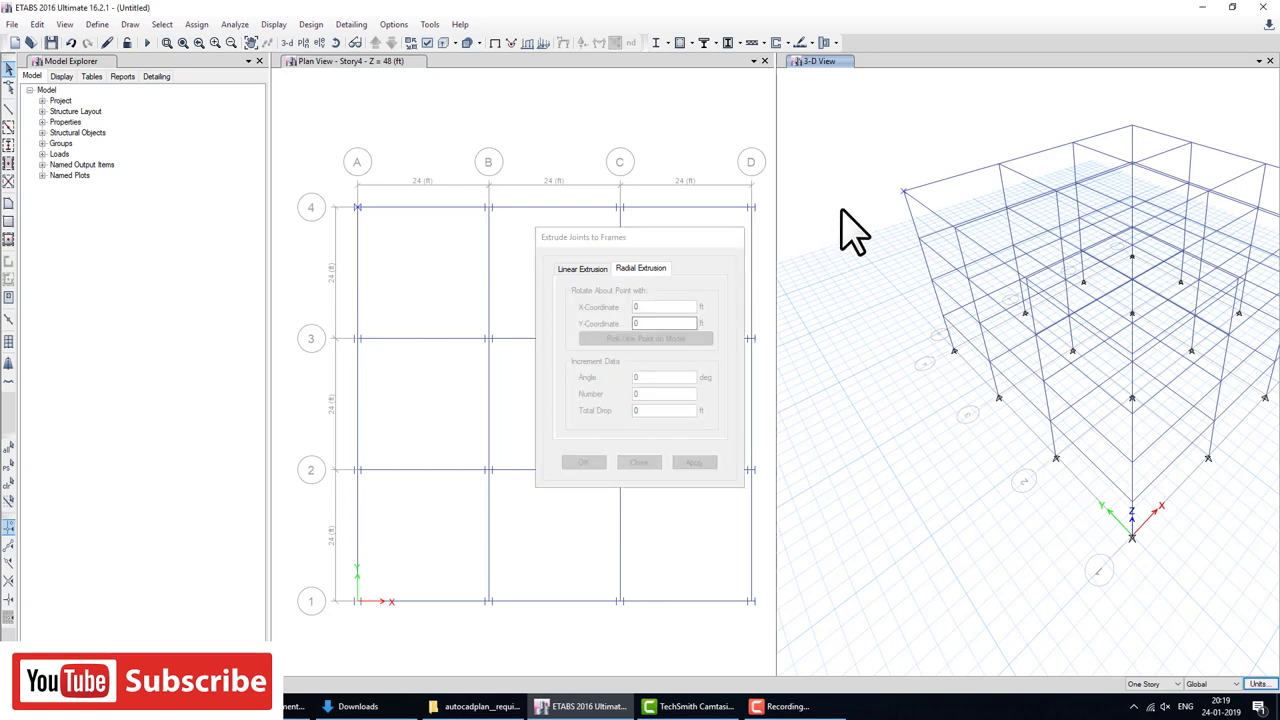
pyautogui.click(905, 191)
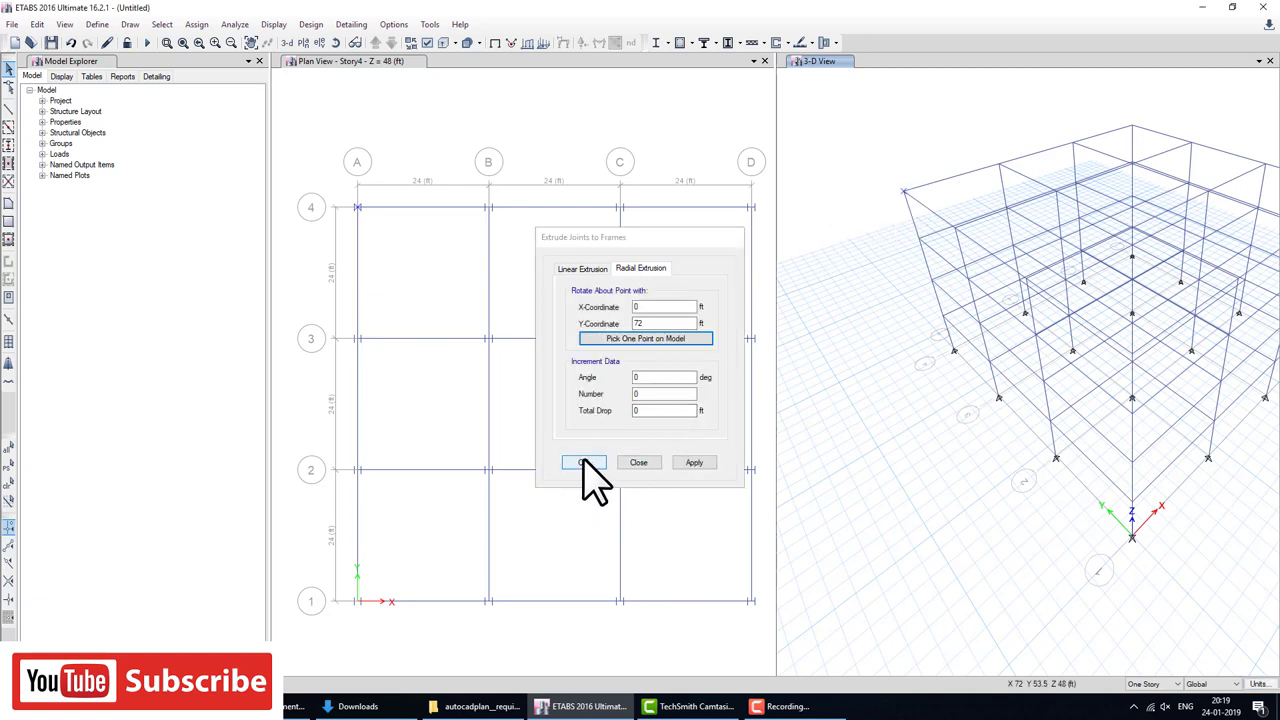
pyautogui.click(657, 377)
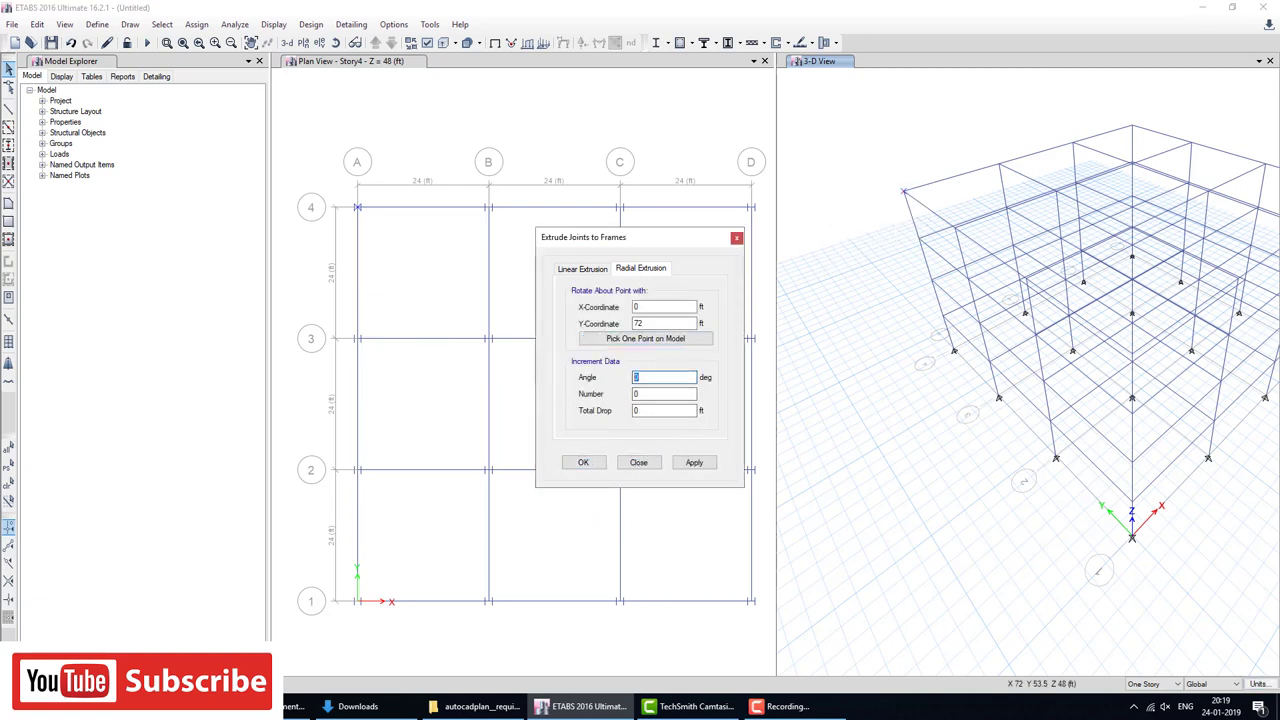
pyautogui.write('5')
pyautogui.press('Tab')
pyautogui.write('10')
# Reselect the A-4 corner joint and pick the rotation centre at (0, 72) ft.
pyautogui.click(917, 206)
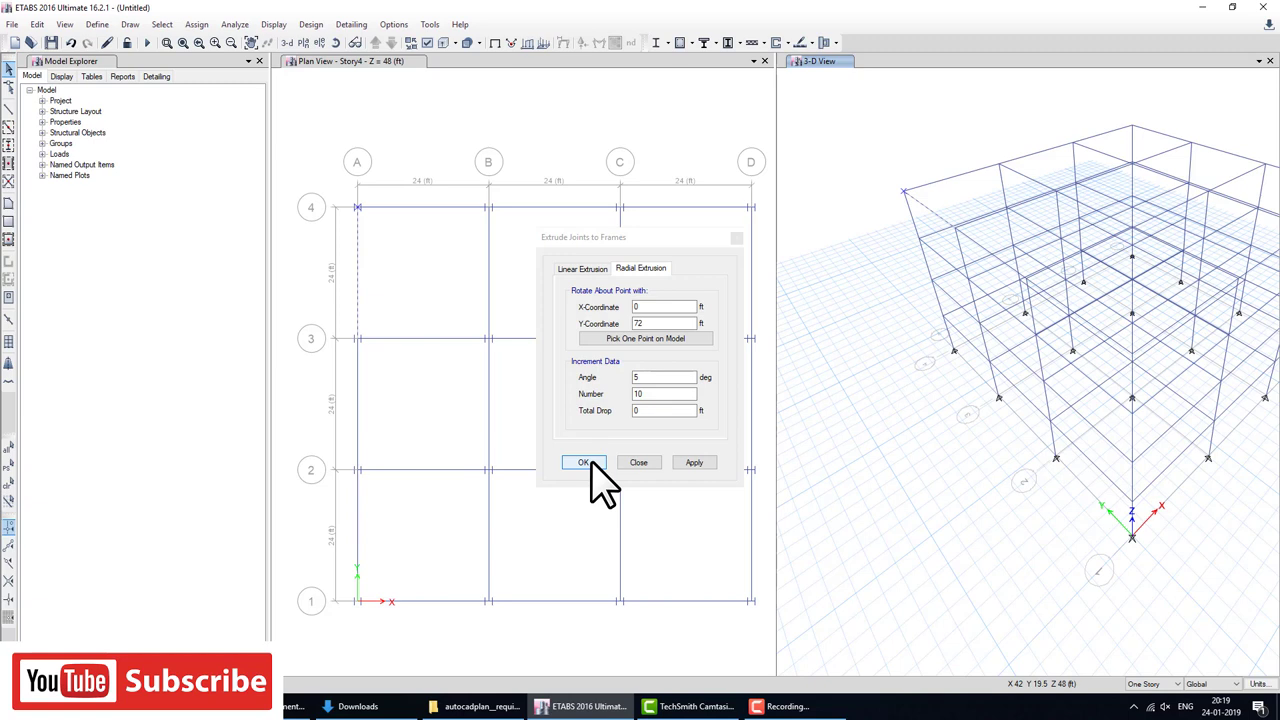
pyautogui.click(645, 338)
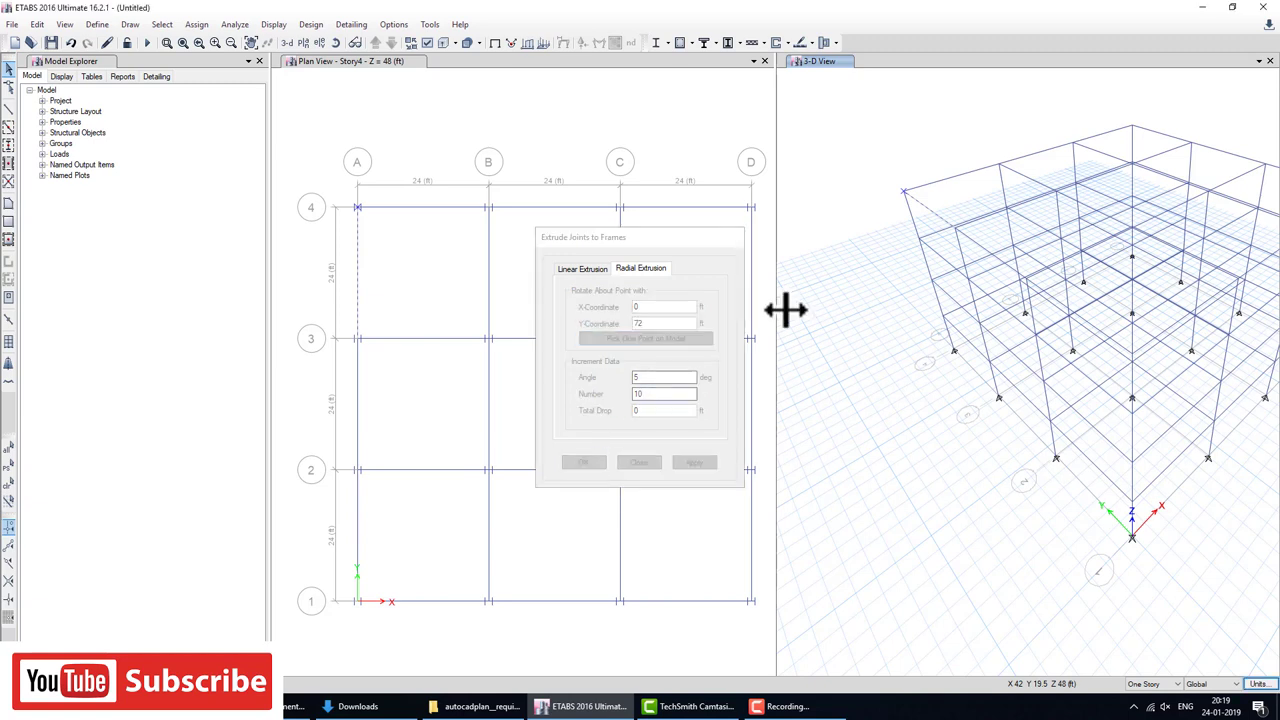
pyautogui.click(899, 191)
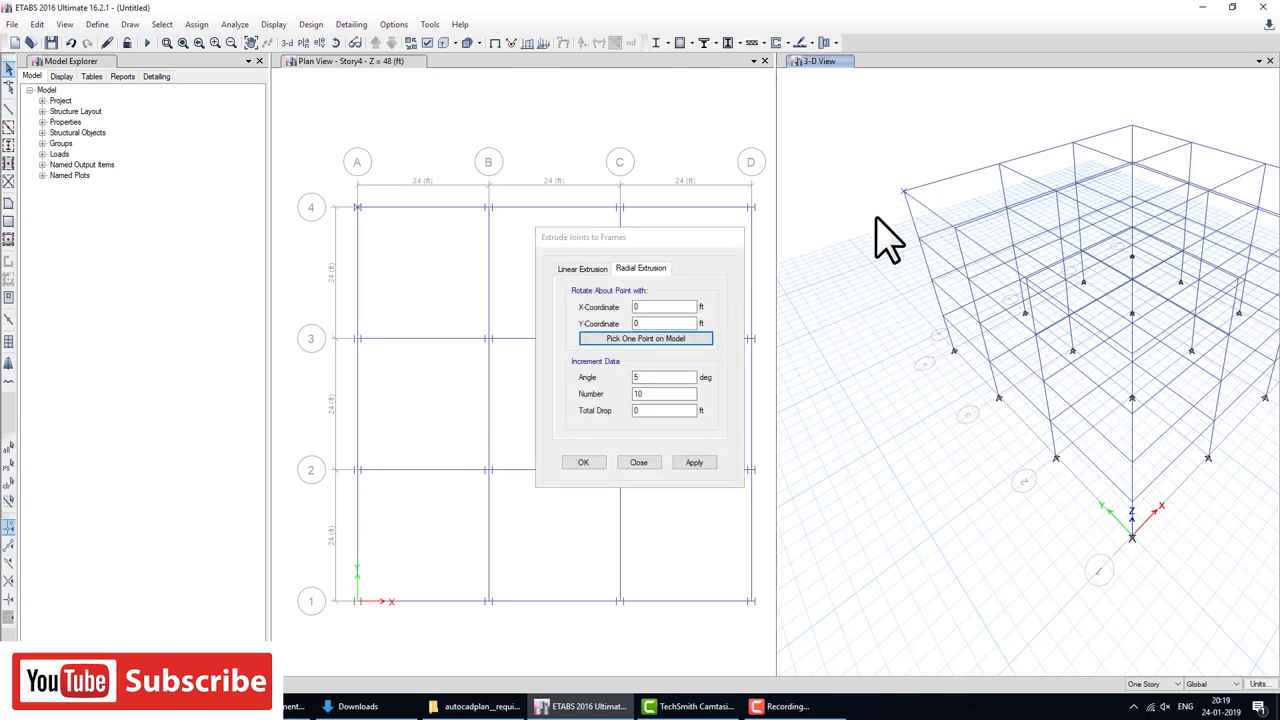
pyautogui.click(659, 344)
pyautogui.click(660, 340)
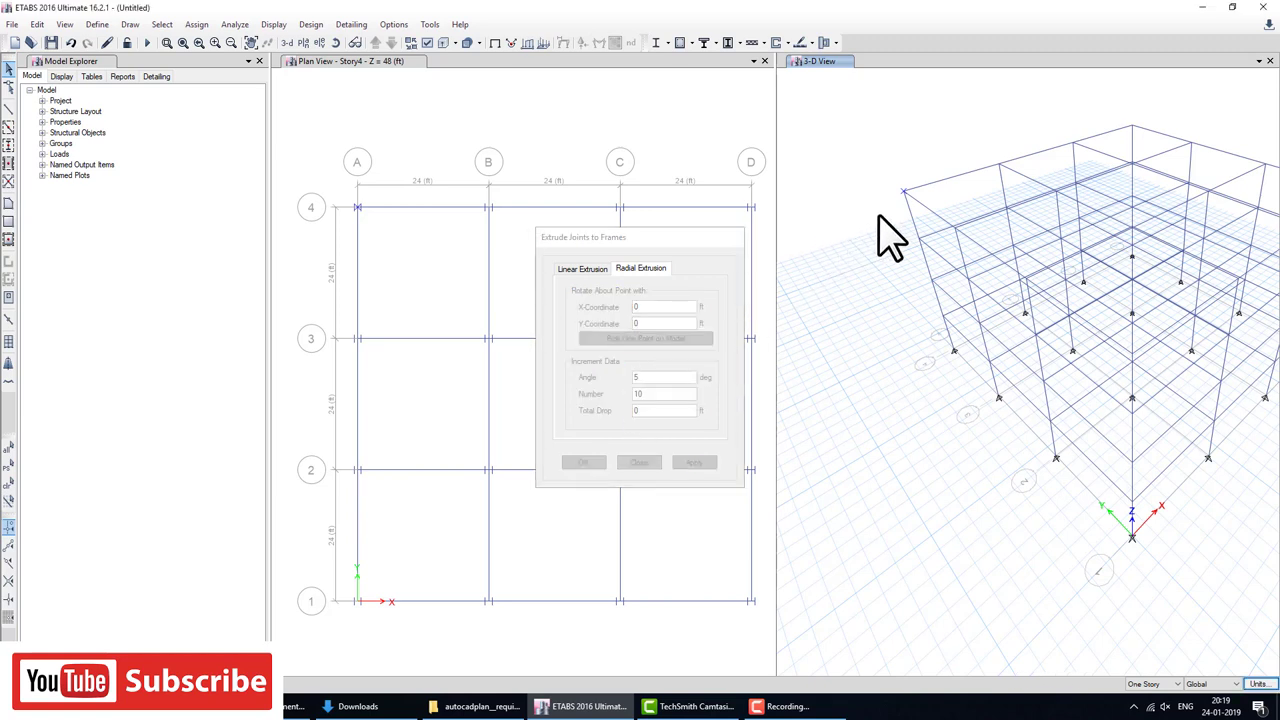
pyautogui.click(903, 190)
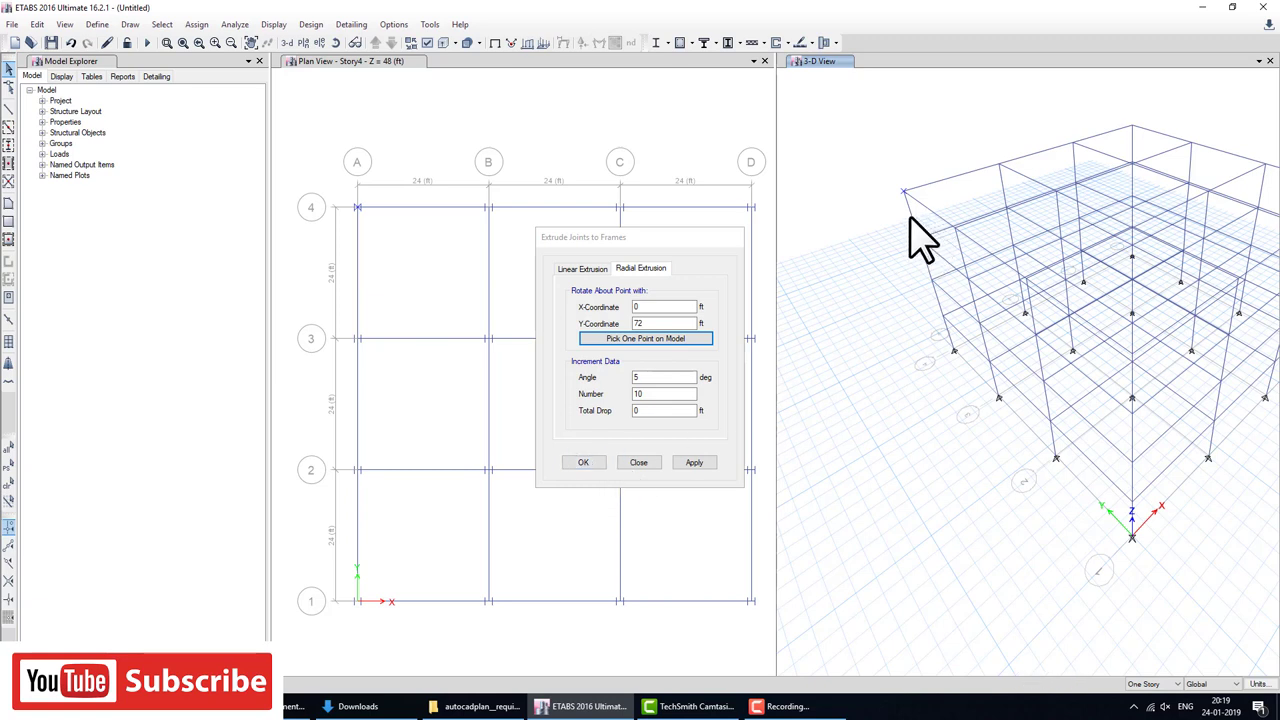
# Apply the radial joint extrusion and zoom to view the result.
pyautogui.click(596, 464)
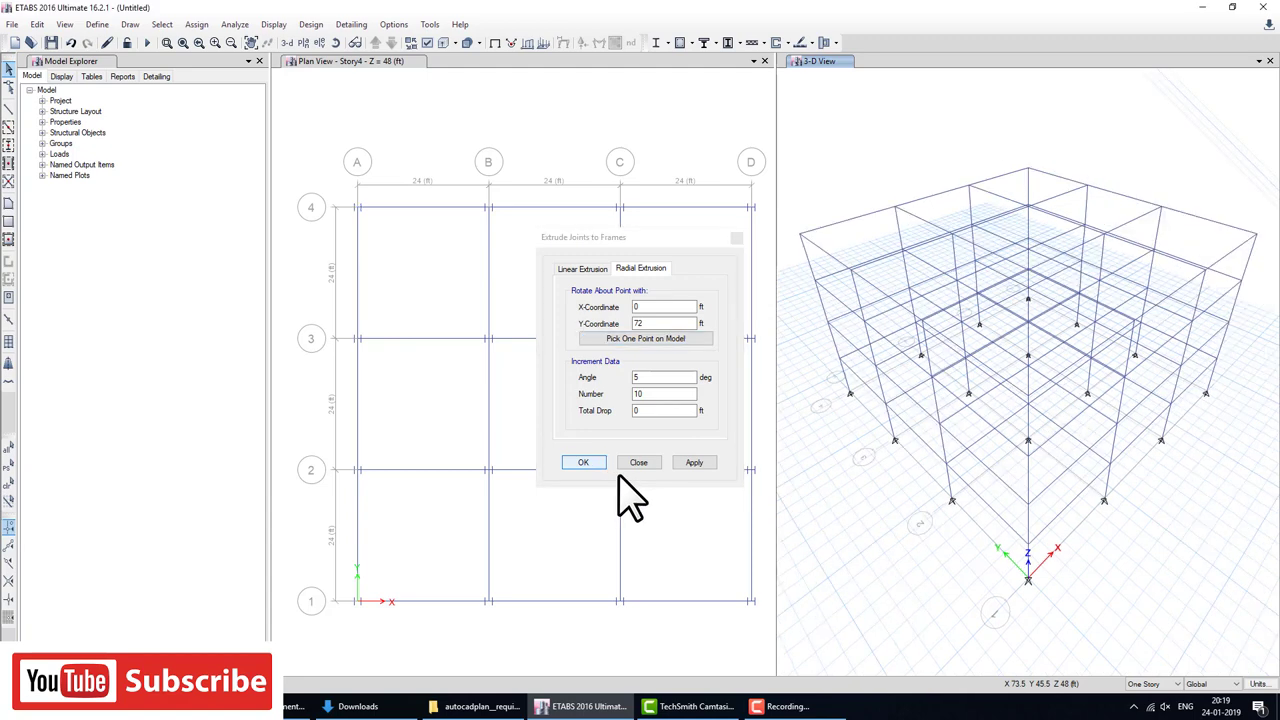
pyautogui.scroll(3, 880, 375)
pyautogui.scroll(-5, 900, 380)
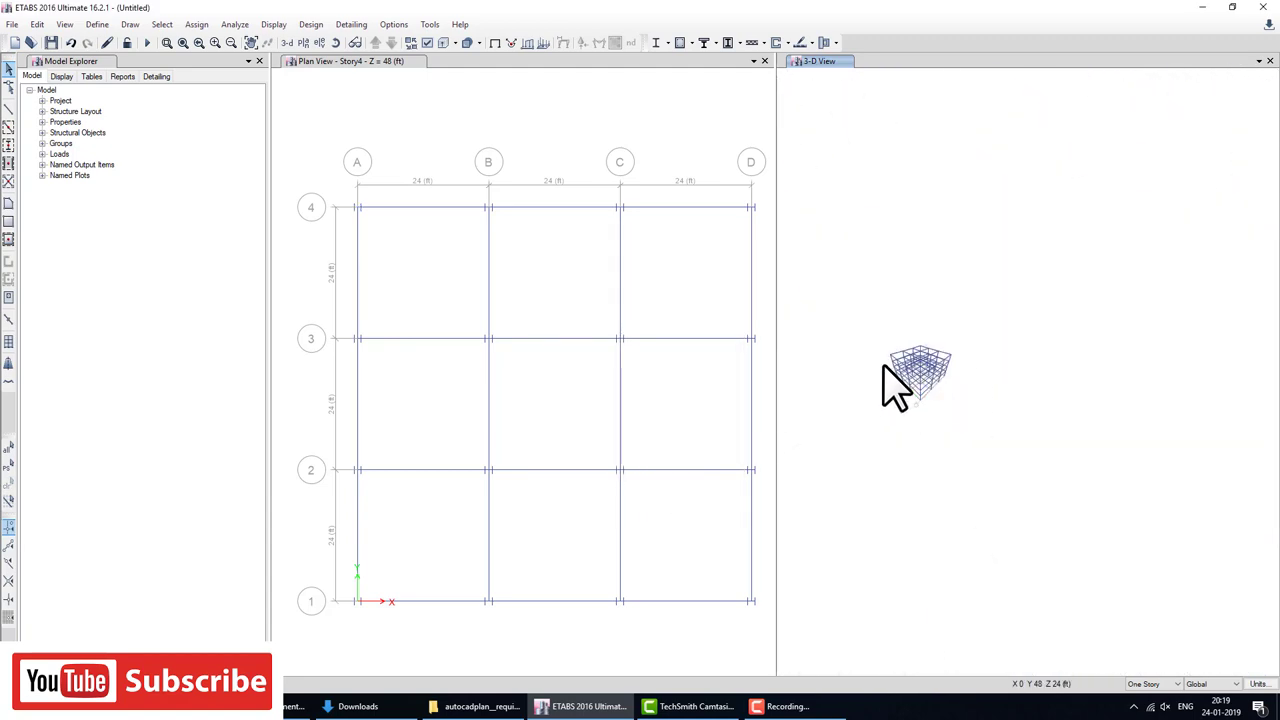
pyautogui.scroll(4, 890, 383)
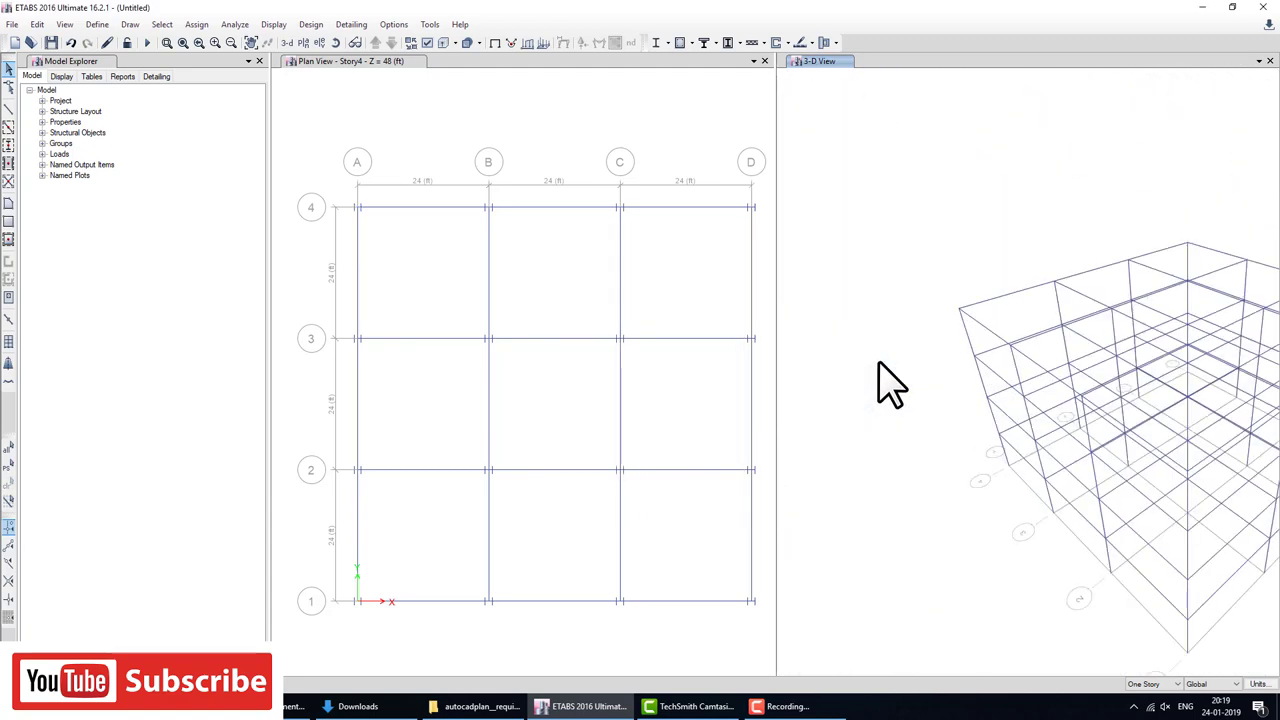
# Reopen radial Extrude Joints to Frames and change the angle increment to 10°.
pyautogui.click(37, 24)
pyautogui.moveTo(64, 252)
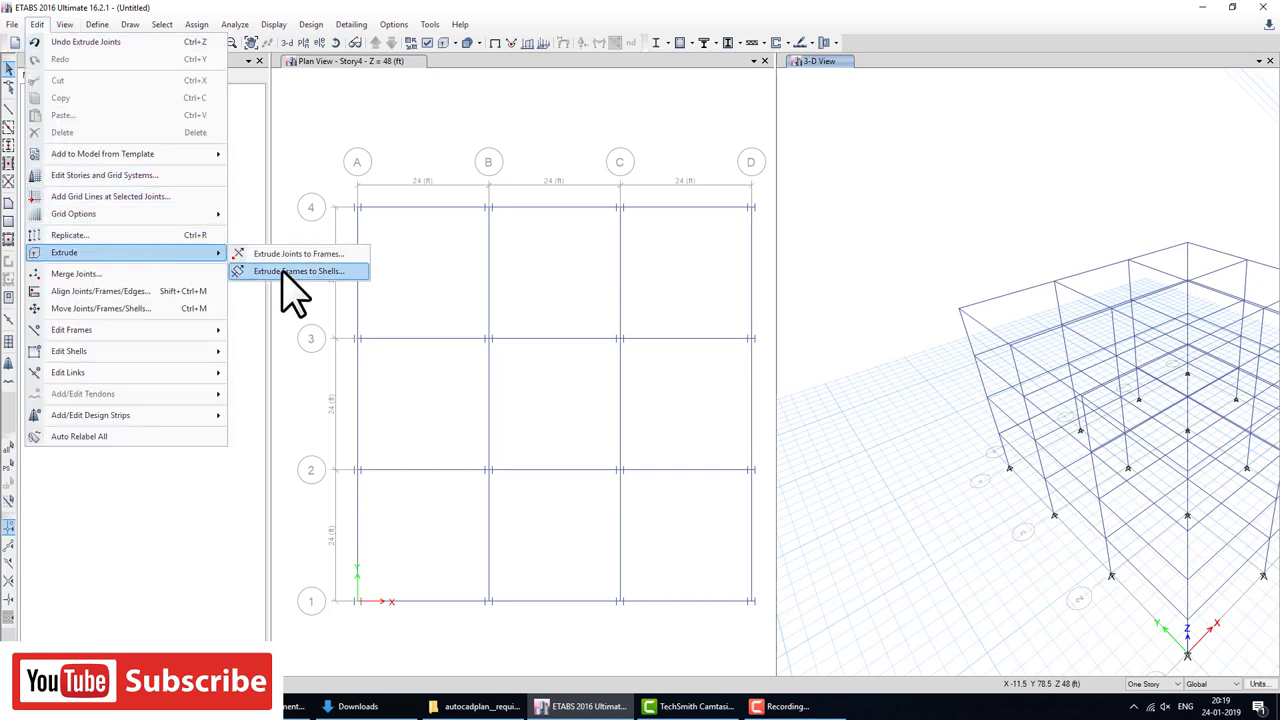
pyautogui.click(300, 256)
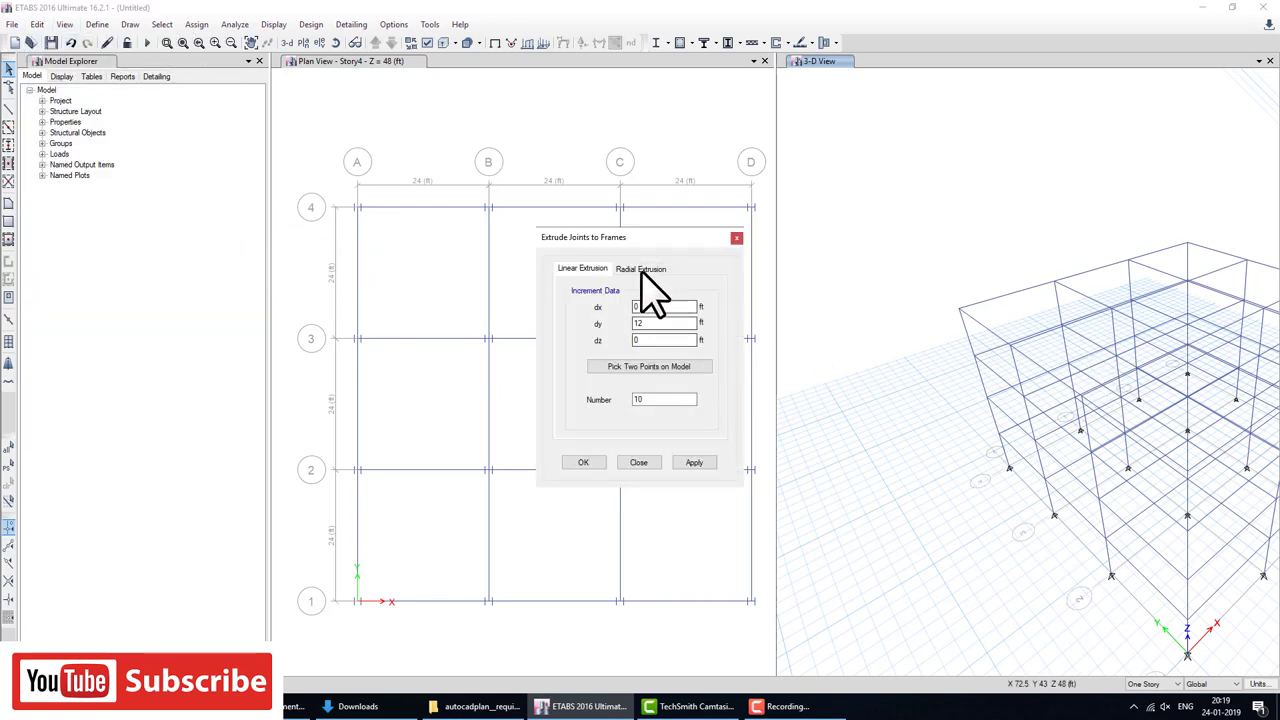
pyautogui.click(640, 268)
pyautogui.click(660, 338)
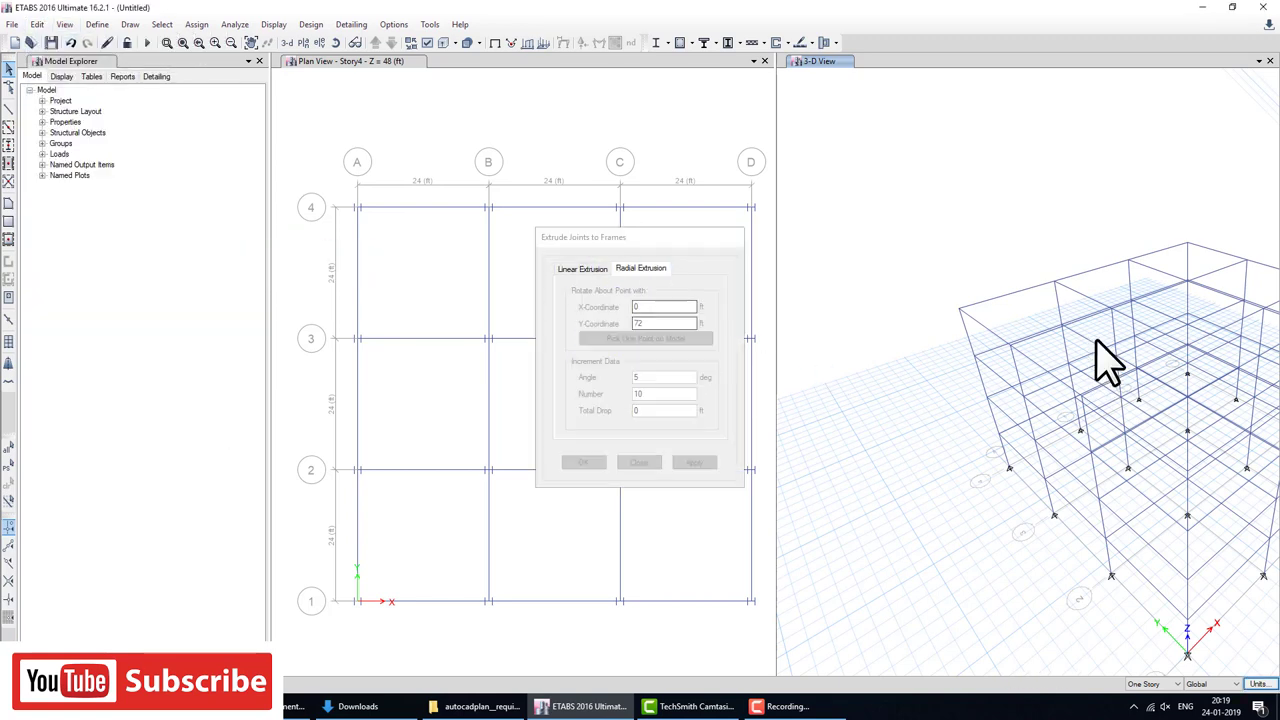
pyautogui.click(958, 311)
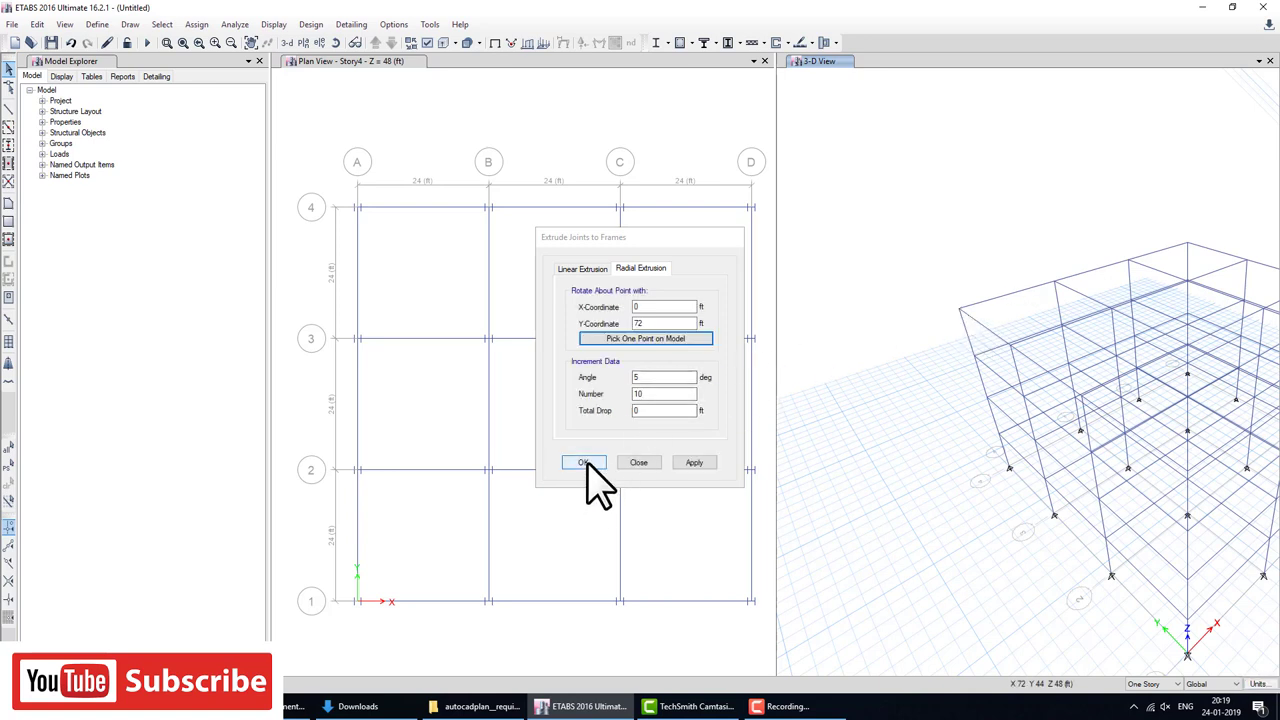
pyautogui.click(700, 338)
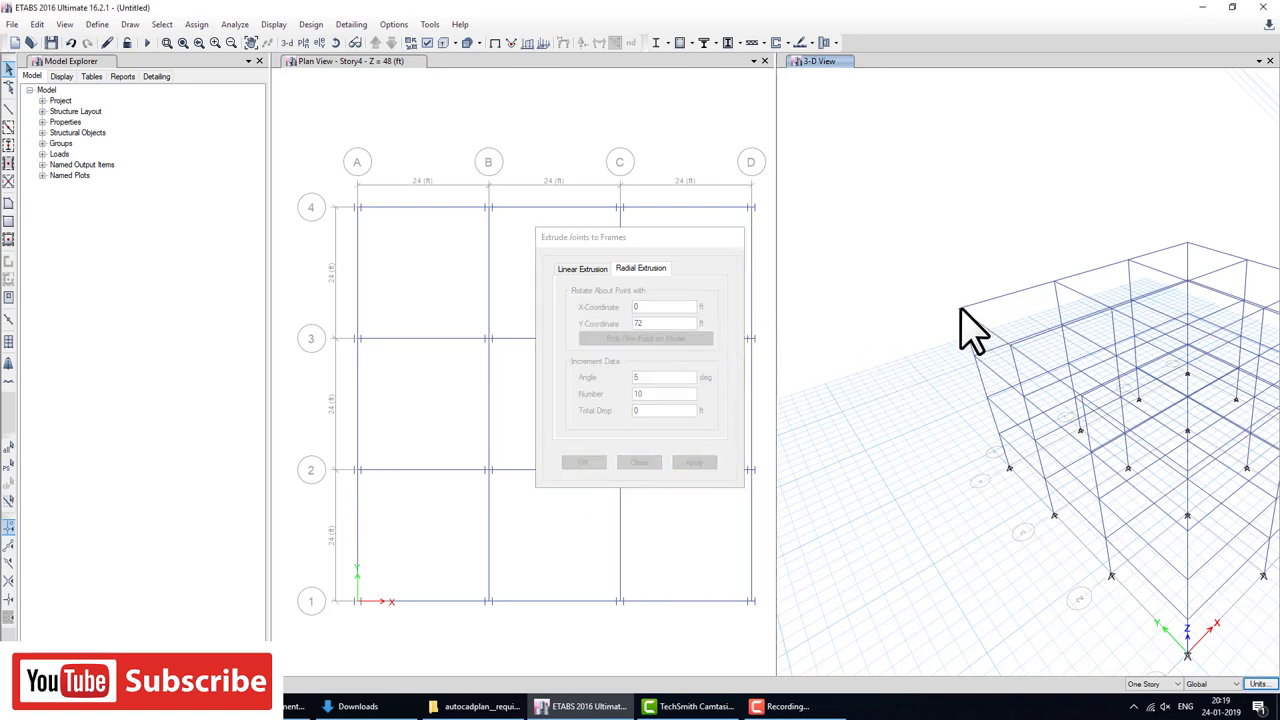
pyautogui.click(960, 310)
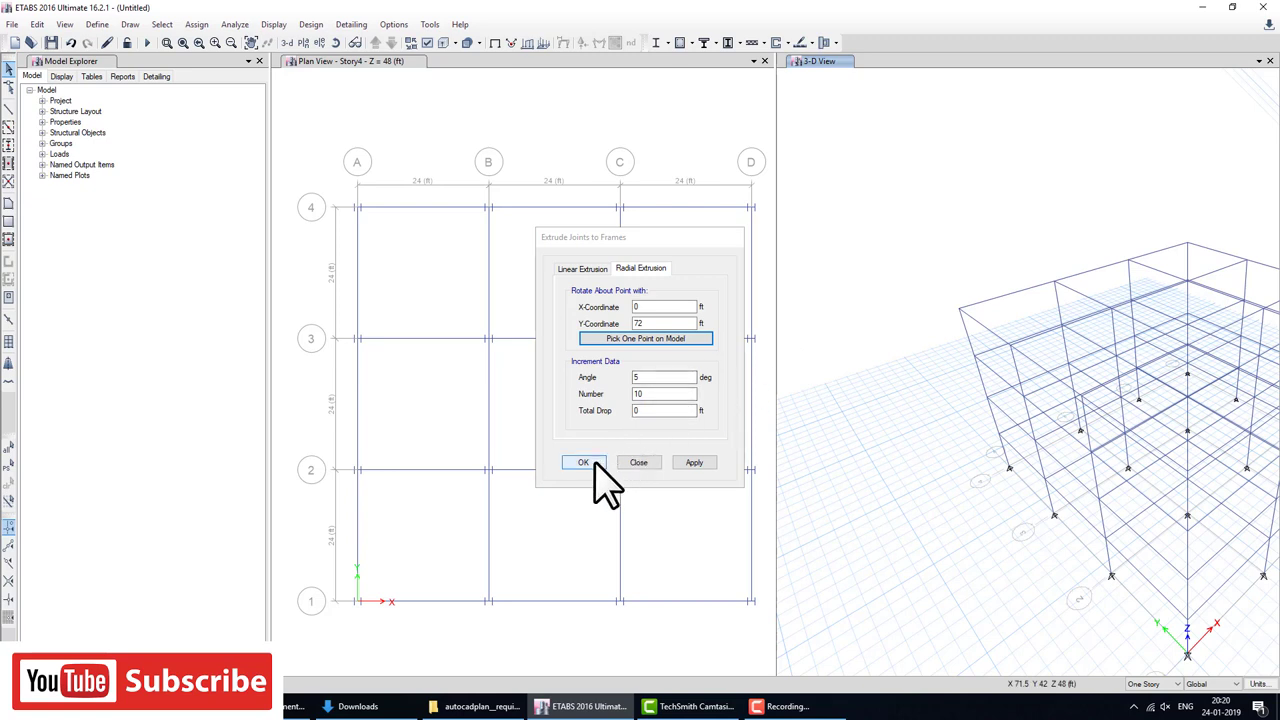
pyautogui.doubleClick(655, 377)
pyautogui.write('1')
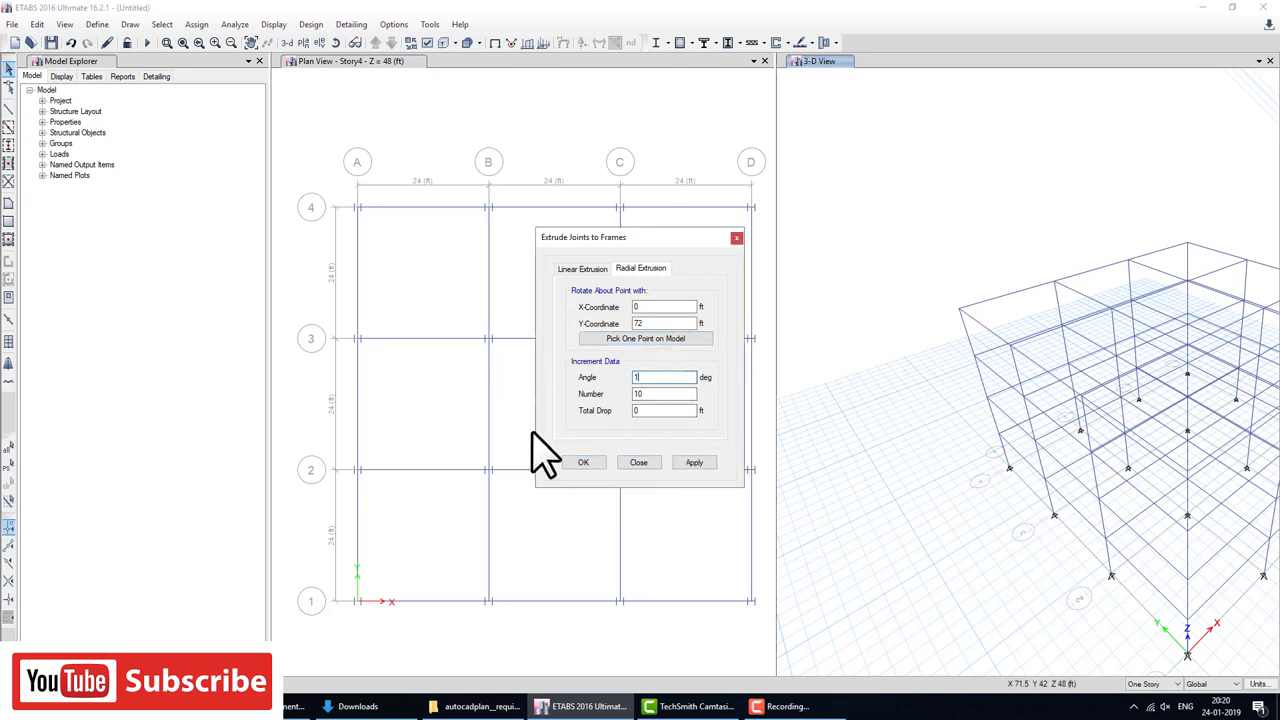
pyautogui.write('0')
# Select the corner joint, set the rotation centre to the origin (0, 0), and close.
pyautogui.moveTo(1068, 492)
pyautogui.keyDown('shift'); pyautogui.mouseDown(button='middle')
pyautogui.moveTo(1057, 509)
pyautogui.moveTo(965, 485)
pyautogui.mouseUp(button='middle'); pyautogui.keyUp('shift')
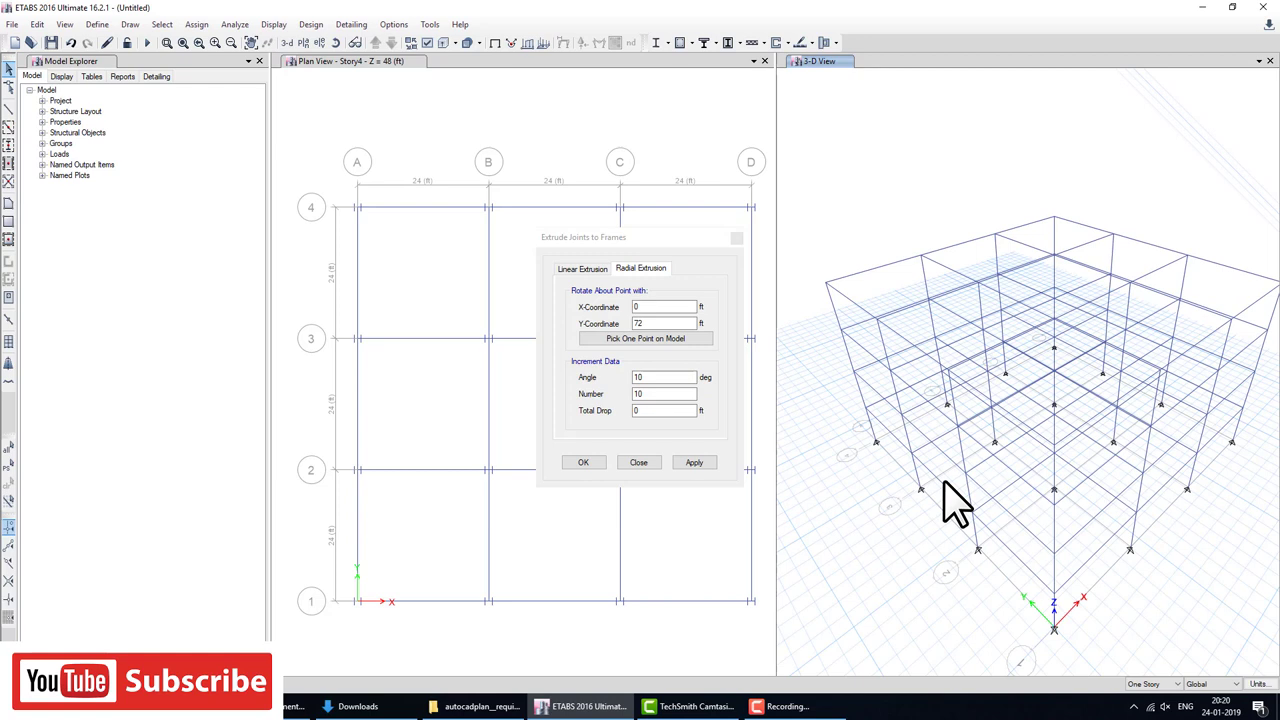
pyautogui.click(584, 268)
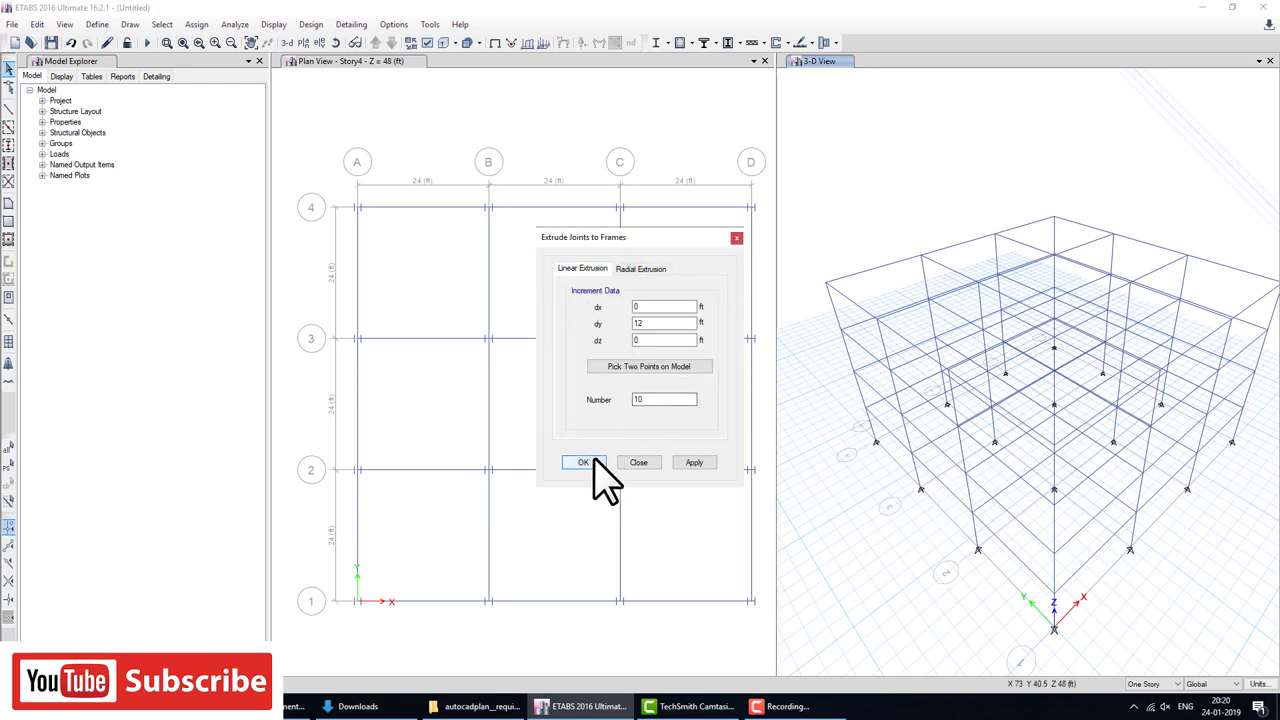
pyautogui.click(826, 284)
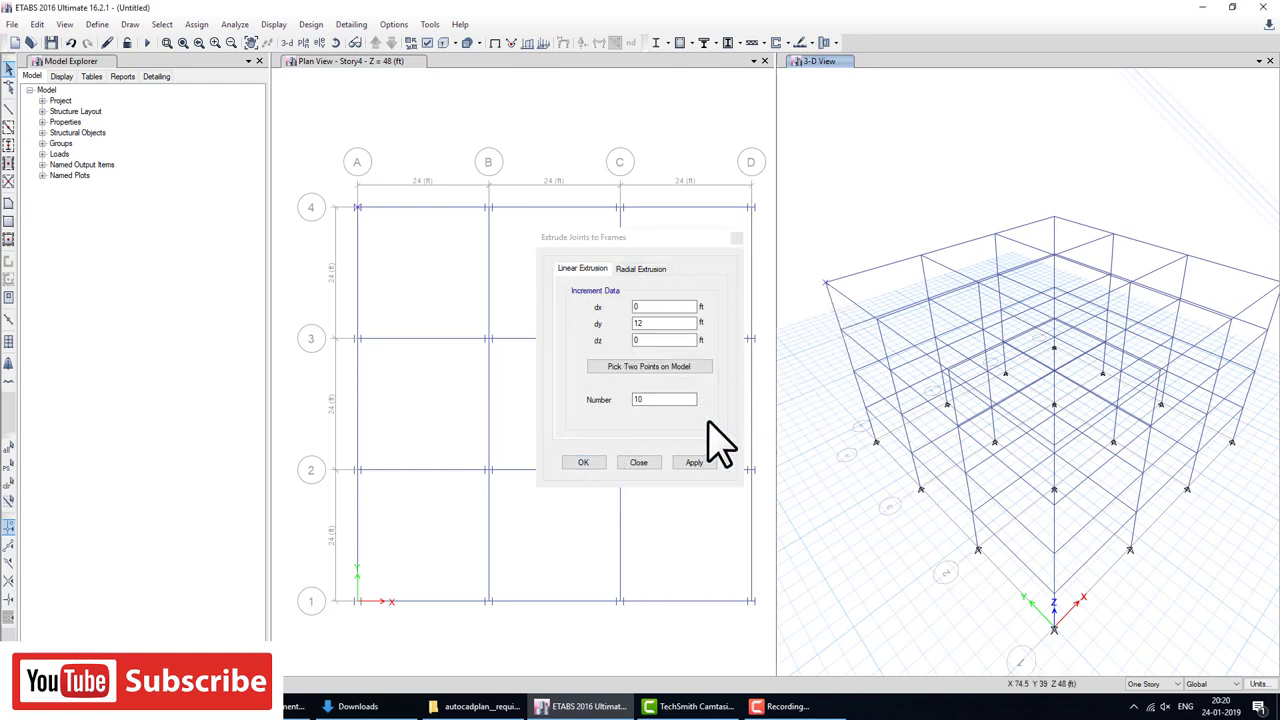
pyautogui.click(645, 270)
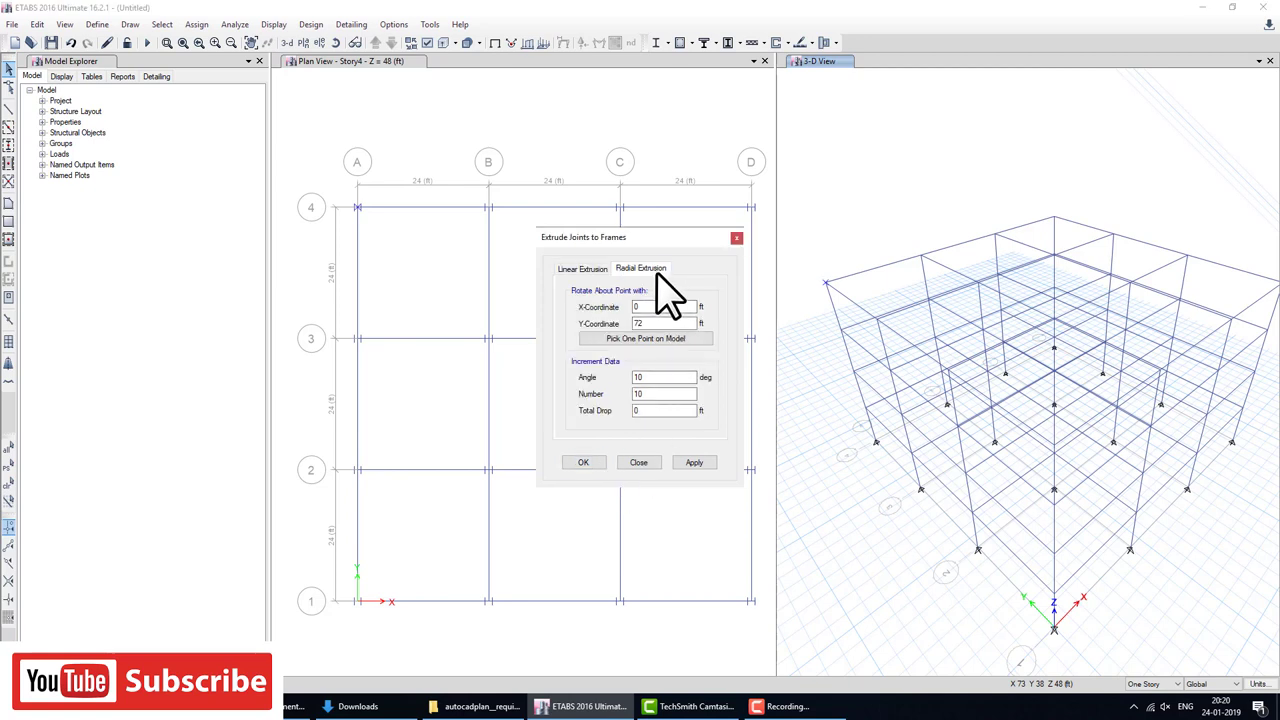
pyautogui.click(664, 339)
pyautogui.click(823, 284)
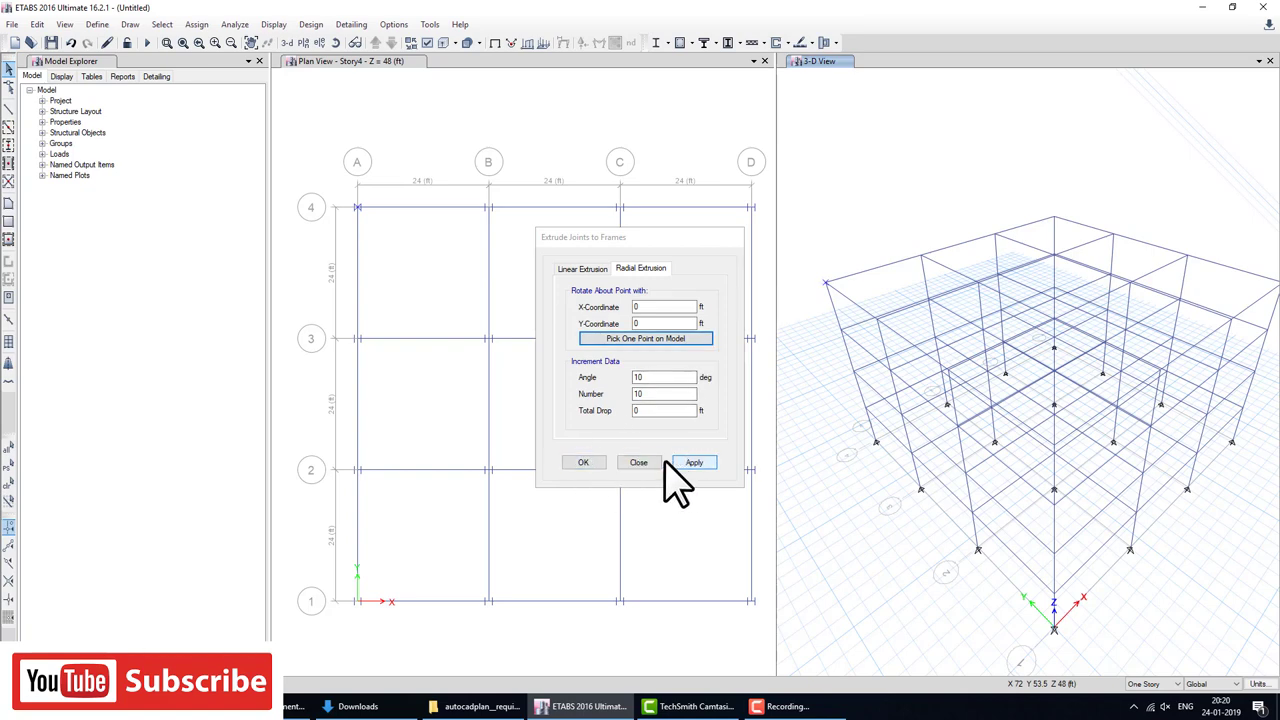
pyautogui.click(638, 462)
# Close the plan view and zoom the model in a full-size 3-D view.
pyautogui.scroll(-5, 915, 280)
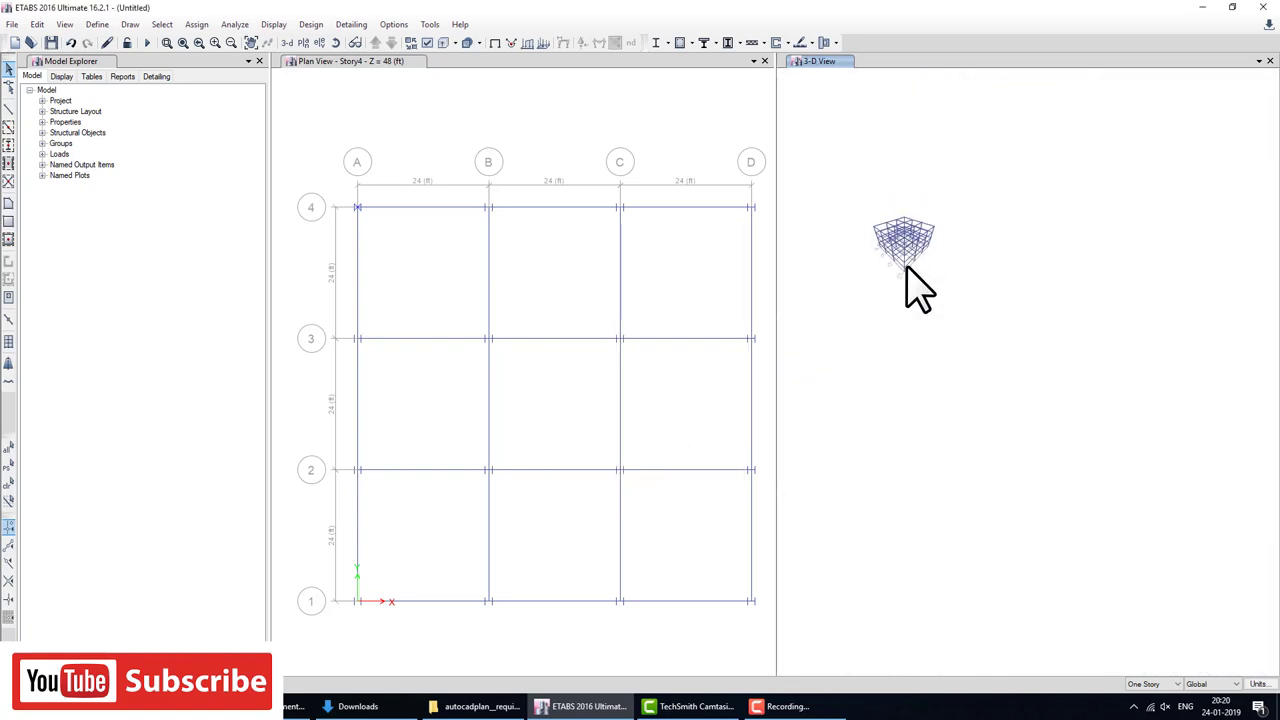
pyautogui.moveTo(914, 286); pyautogui.dragTo(943, 334, button='middle')
pyautogui.click(764, 61)
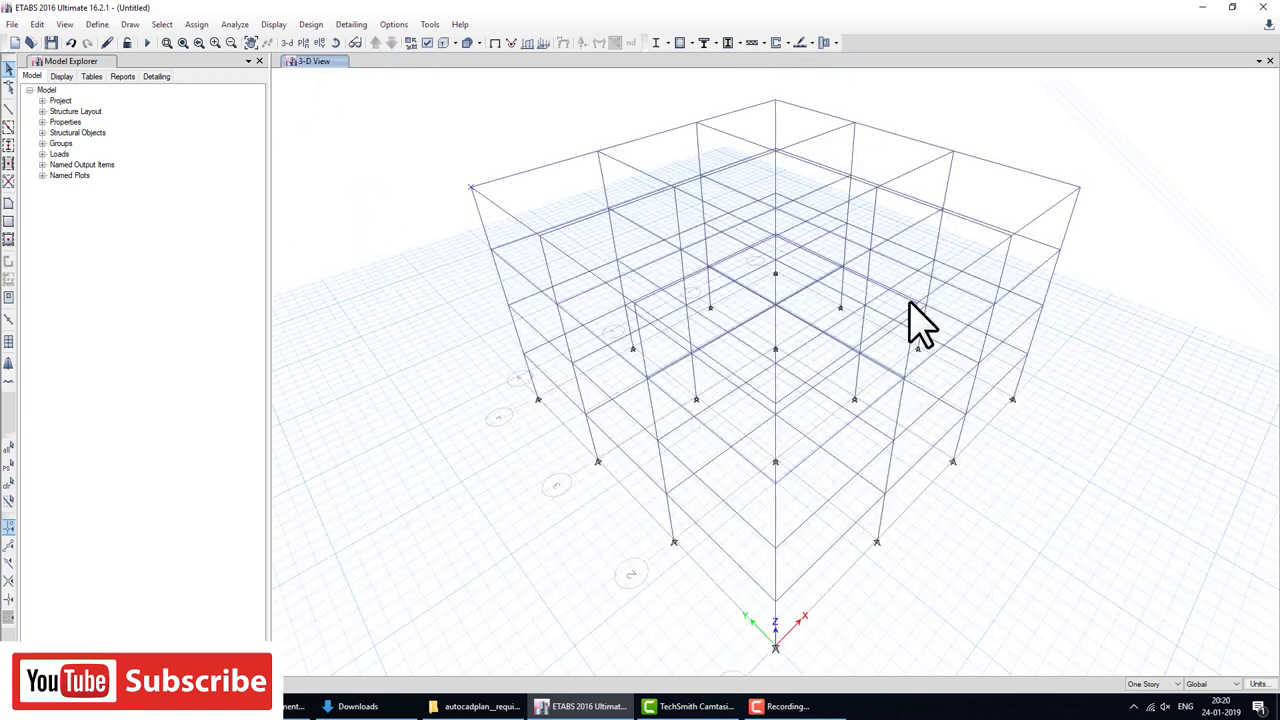
pyautogui.scroll(2, 514, 234)
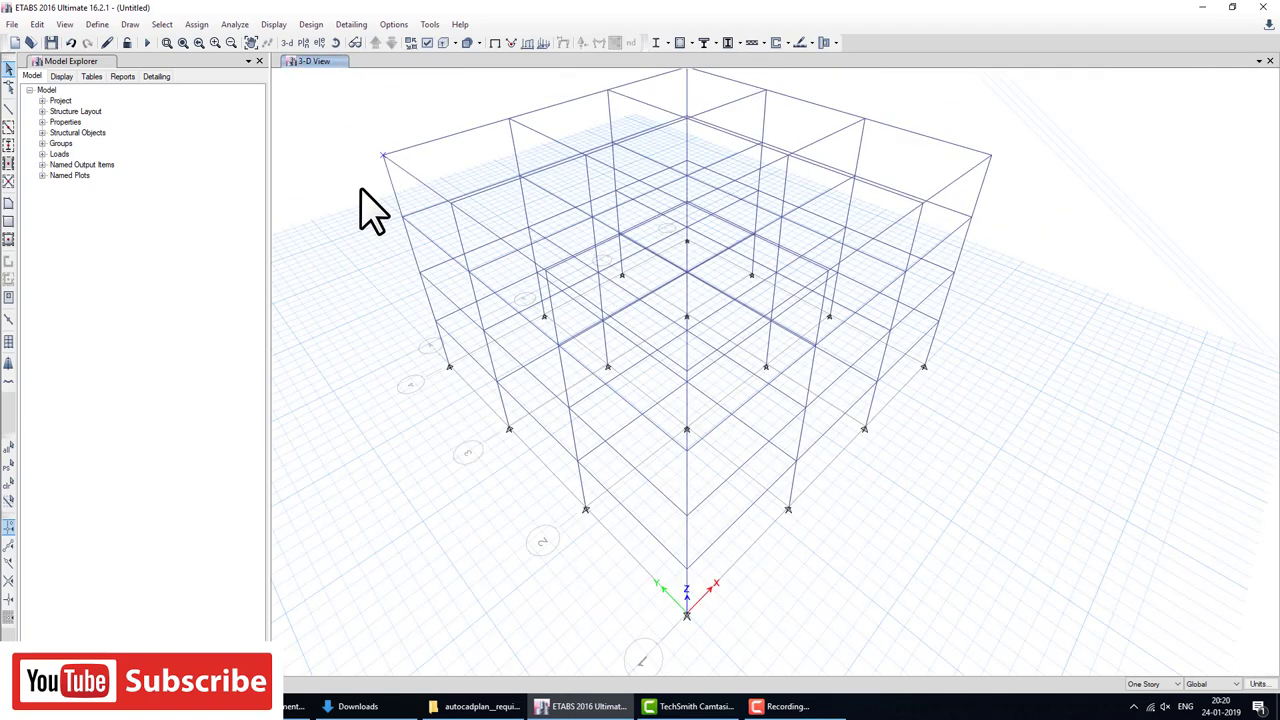
# Reopen the radial Extrude Joints to Frames settings and move the dialog left of the model.
pyautogui.click(37, 24)
pyautogui.moveTo(64, 253)
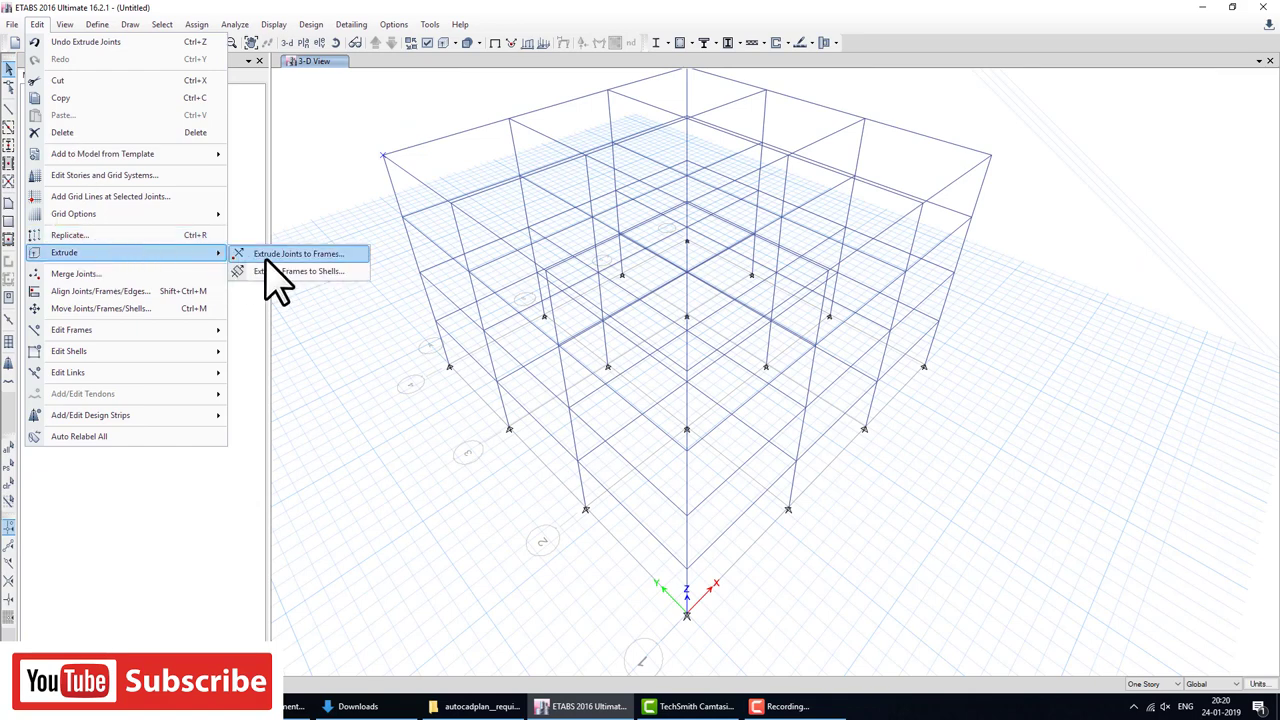
pyautogui.click(290, 256)
pyautogui.click(623, 270)
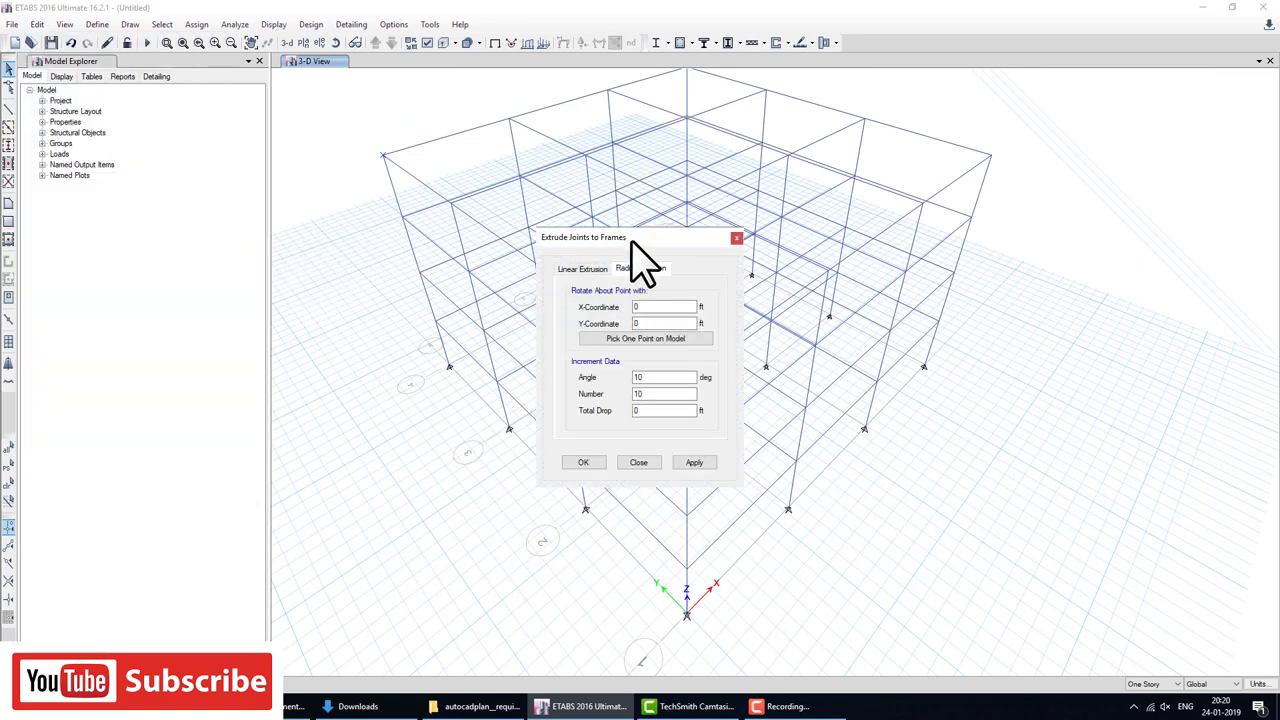
pyautogui.moveTo(630, 240); pyautogui.dragTo(217, 238)
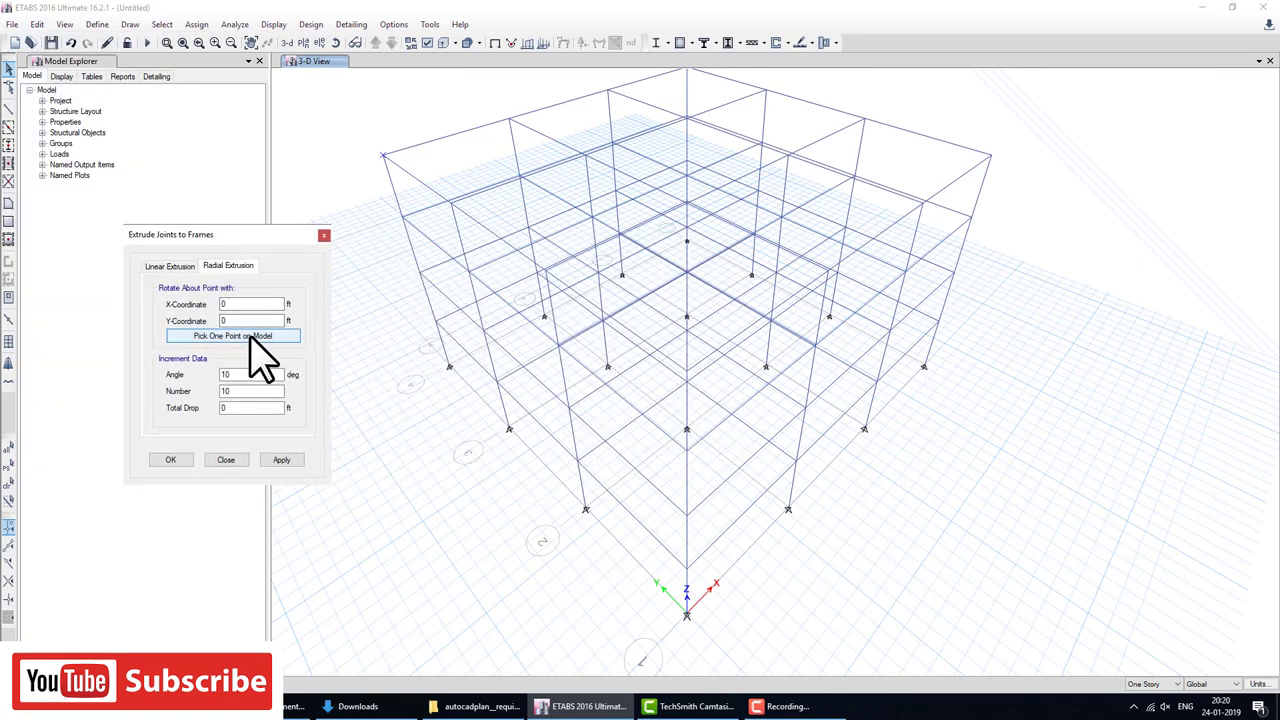